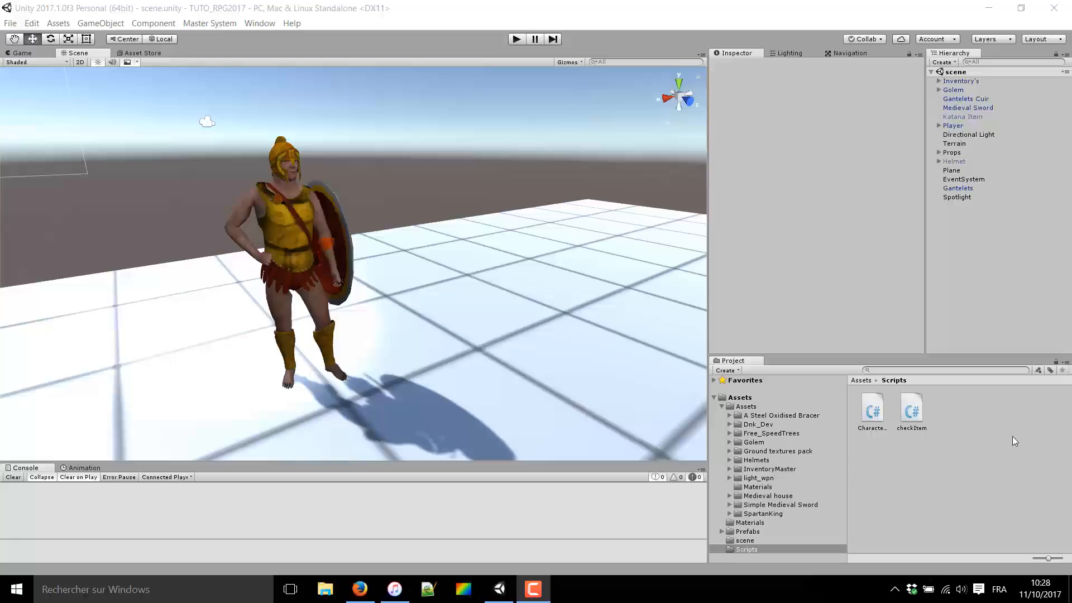
- Adjust the panel widths so the Scene view is slightly narrower and the Hierarchy panel is wider
click(372, 587)
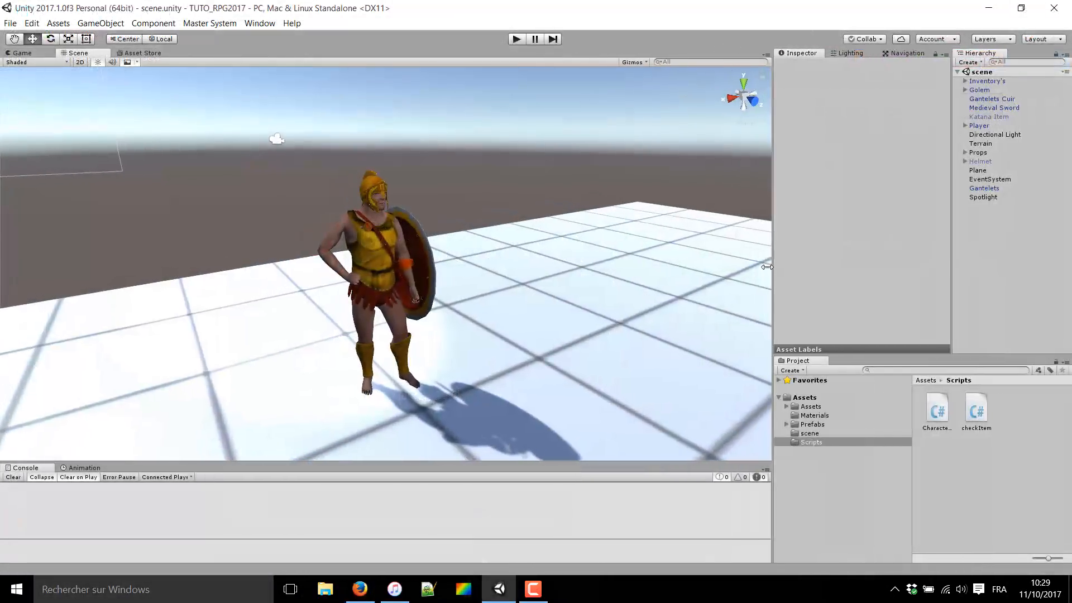
drag(766, 267, 755, 267)
drag(951, 250, 937, 246)
- Examine the Spartan player character from the front and from its shield side in the Scene view
right_drag(431, 262, 385, 298)
key(w)
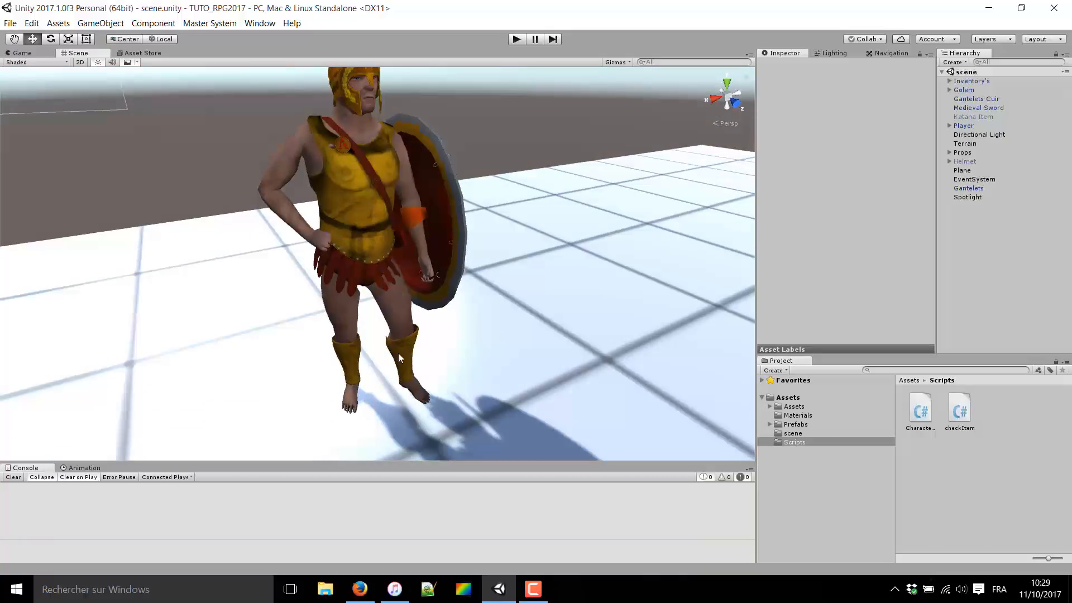
alt+drag(463, 347, 178, 309)
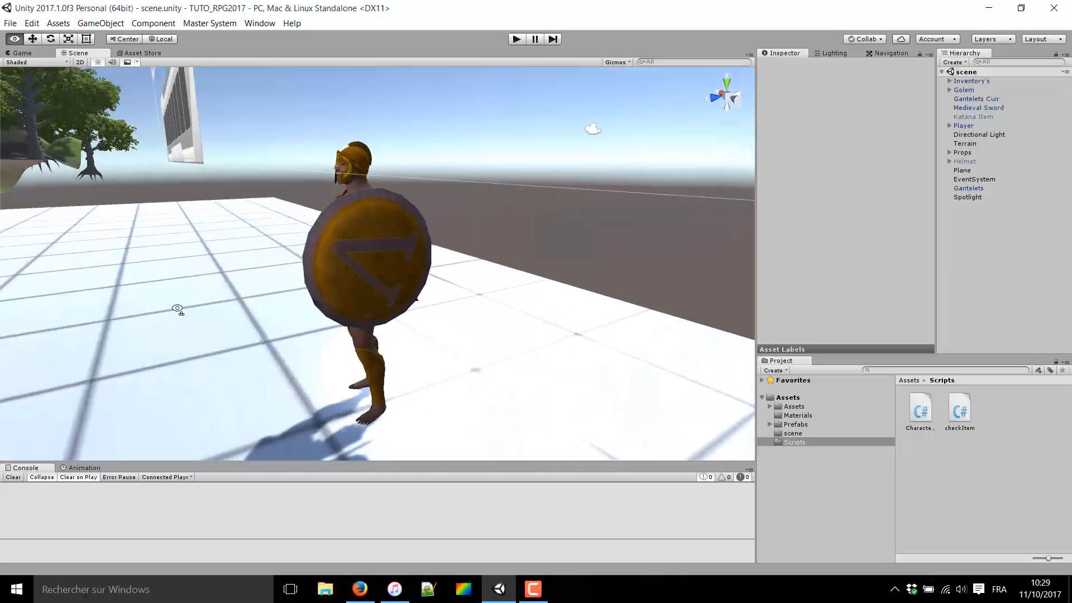
scroll(178, 309, up, 2)
alt+drag(424, 185, 818, 188)
scroll(818, 188, up, 5)
key(s)
right_drag(817, 187, 727, 215)
key(s)
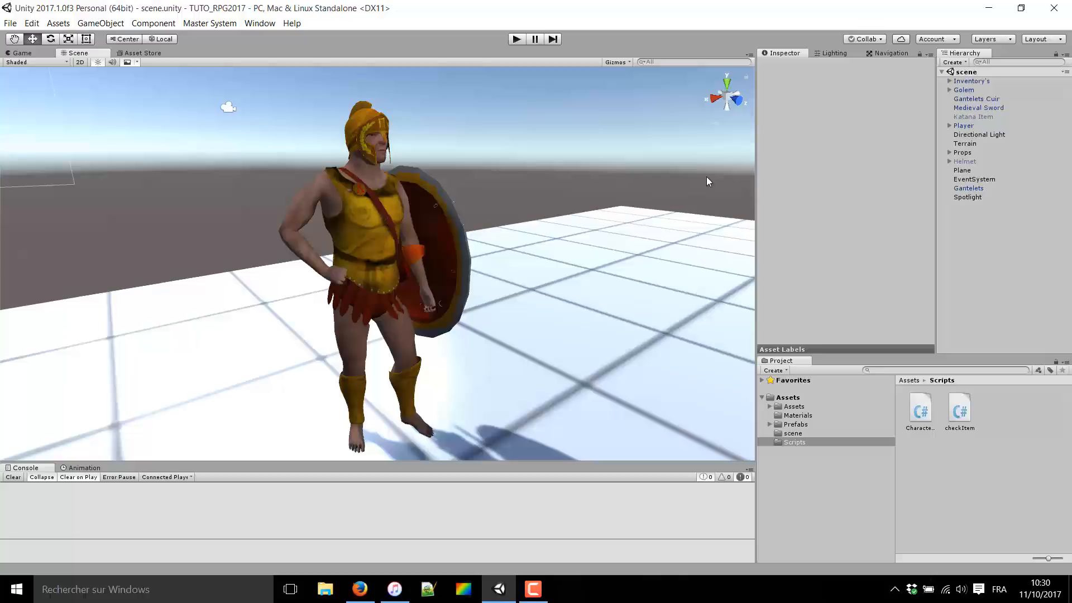
- Expand the Player object and preview its geoCloth and geoSword children by briefly enabling each one
click(950, 126)
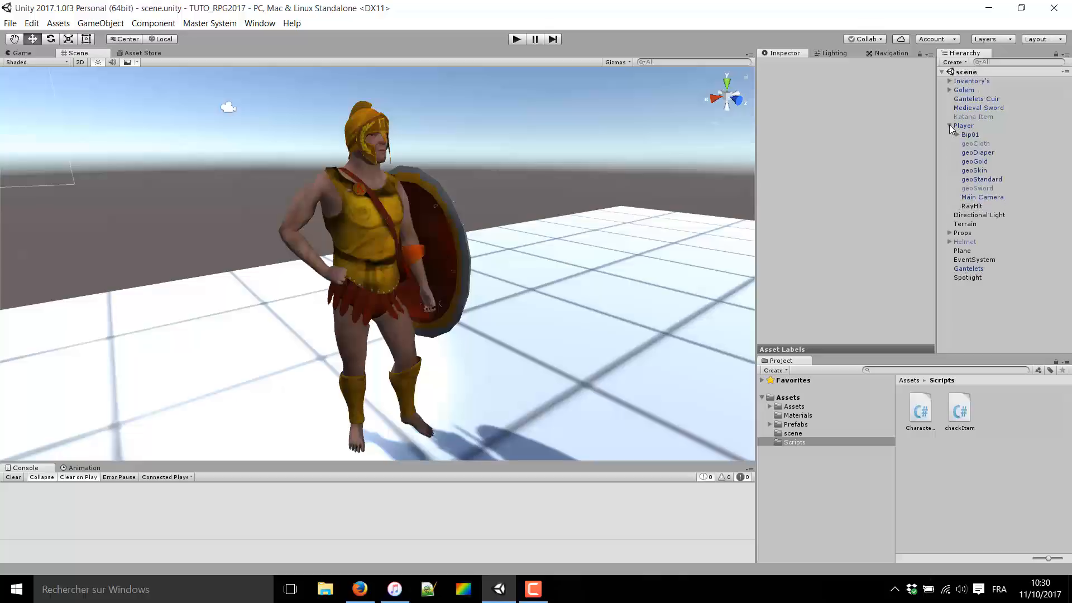
click(976, 143)
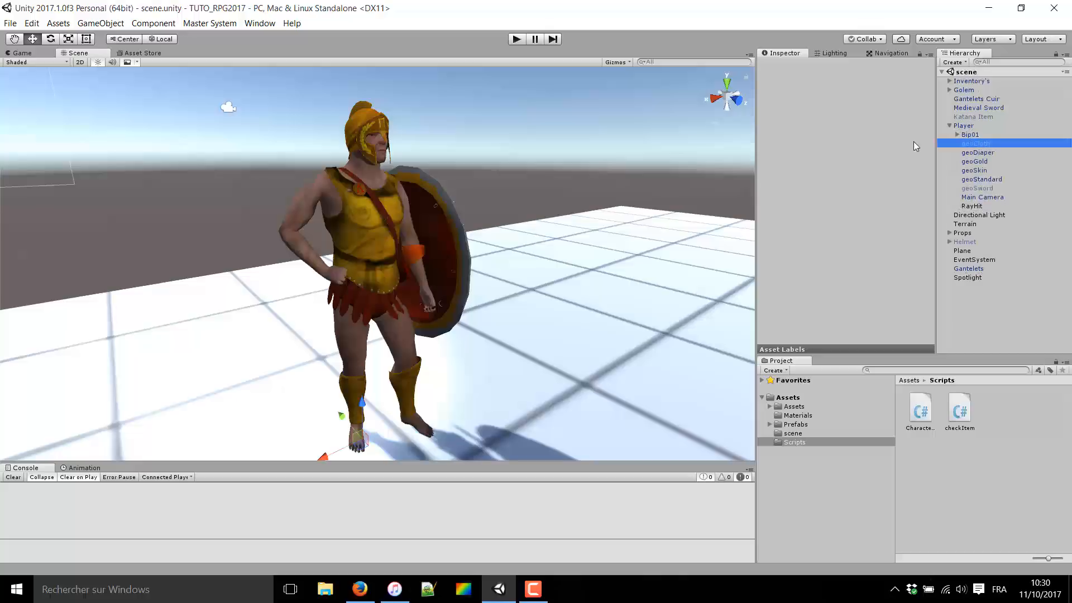
click(785, 66)
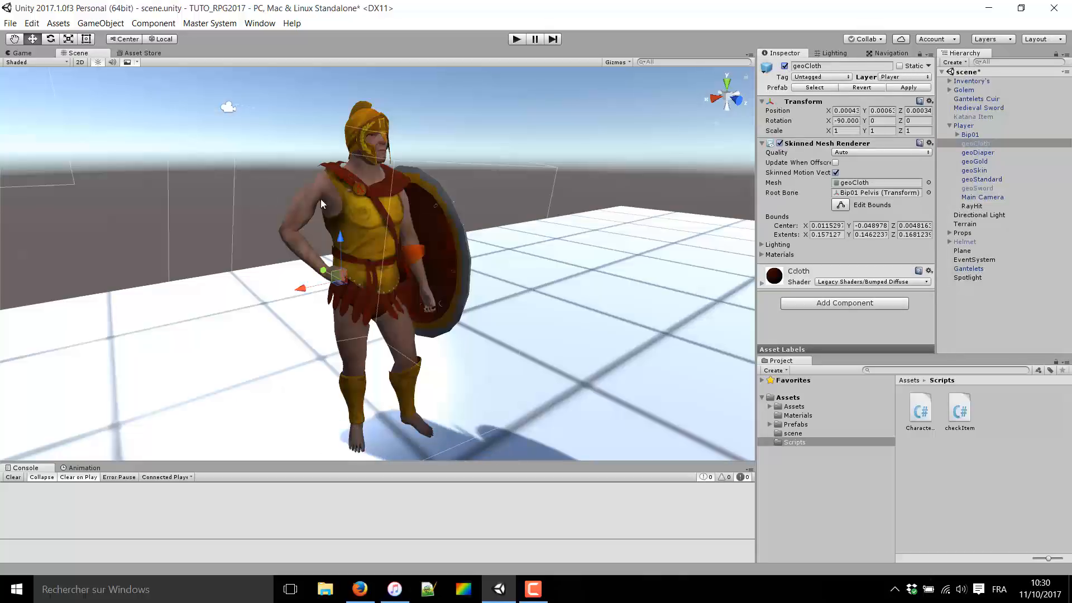
click(784, 66)
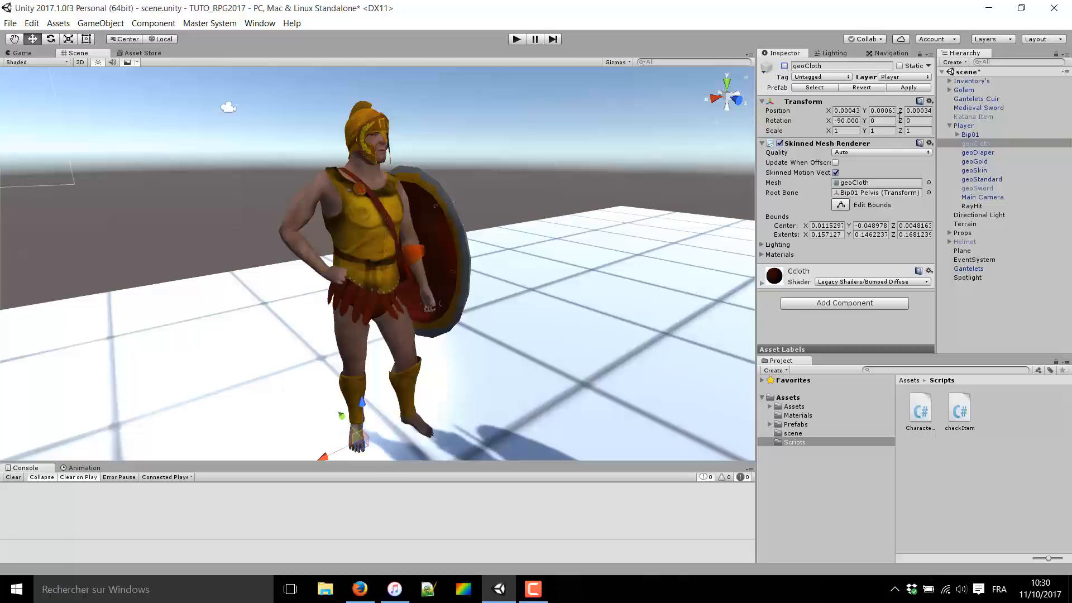
click(977, 189)
click(784, 66)
click(785, 66)
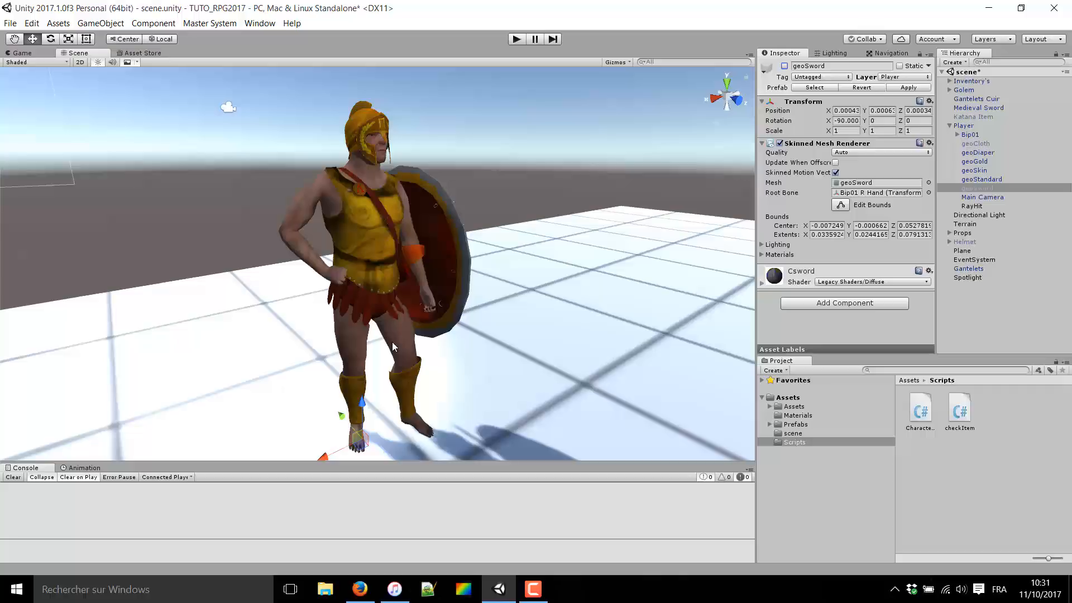
- Examine the character's armour, back, shield and leg guards from several angles and distances
scroll(477, 314, up, 3)
alt+drag(478, 313, 581, 209)
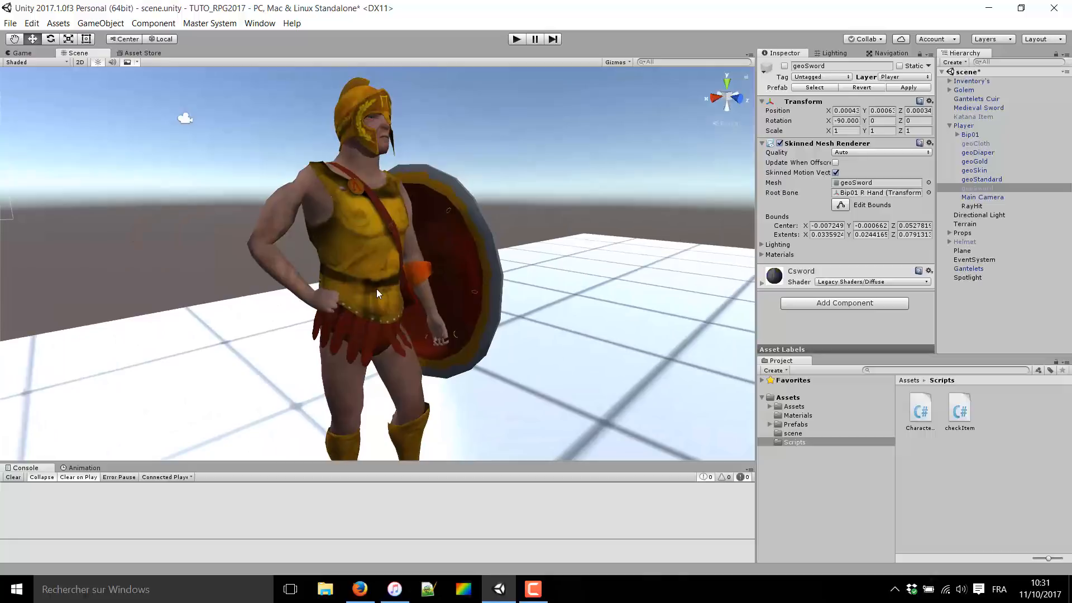
alt+drag(377, 289, 696, 282)
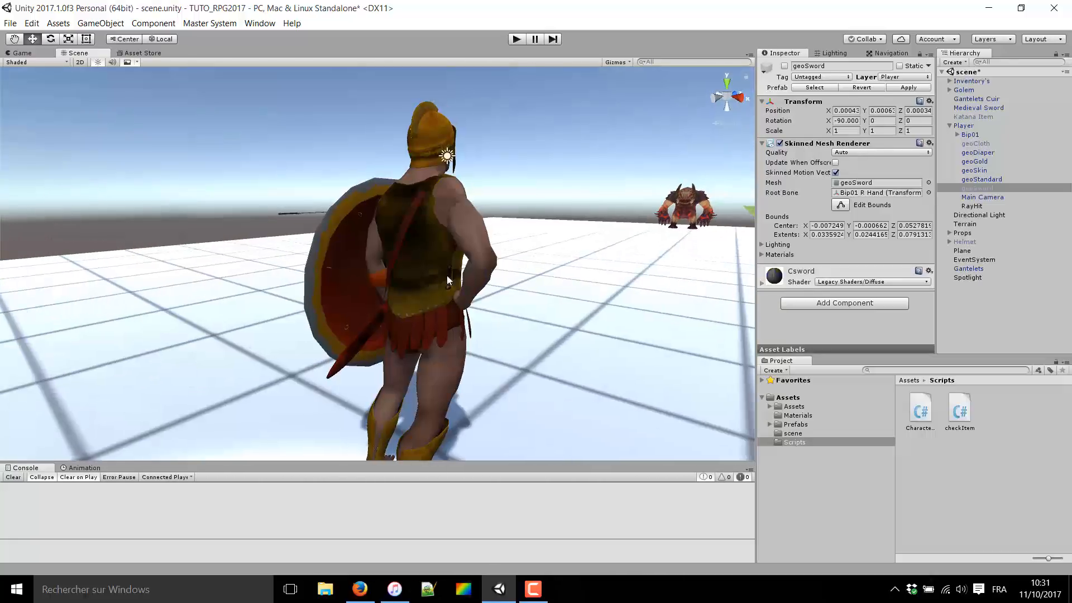
alt+drag(485, 216, 248, 235)
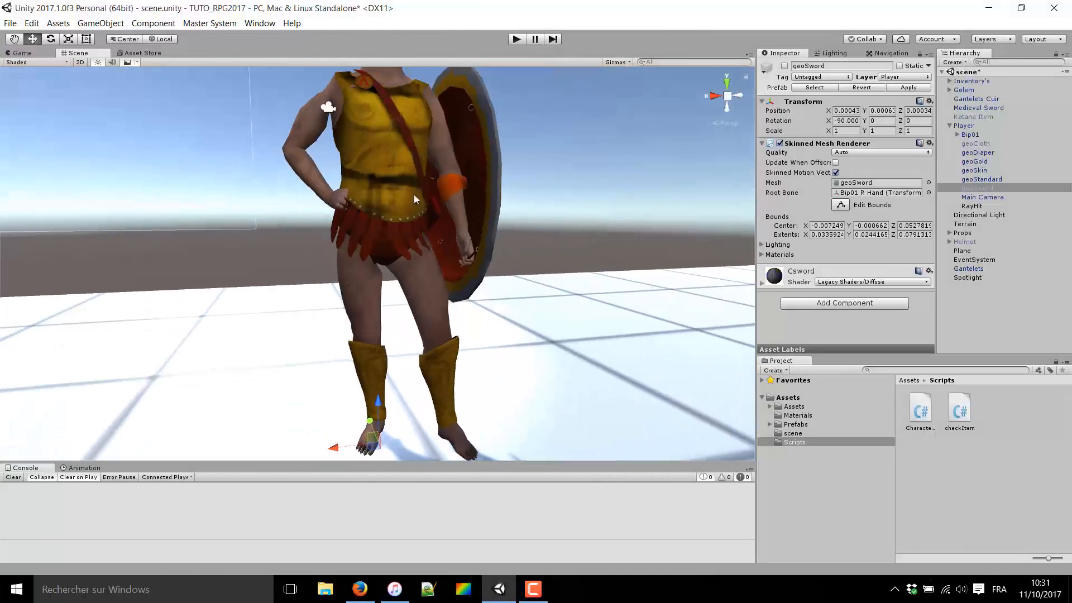
alt+drag(403, 272, 409, 314)
key(s)
right_drag(408, 315, 383, 313)
key(d)
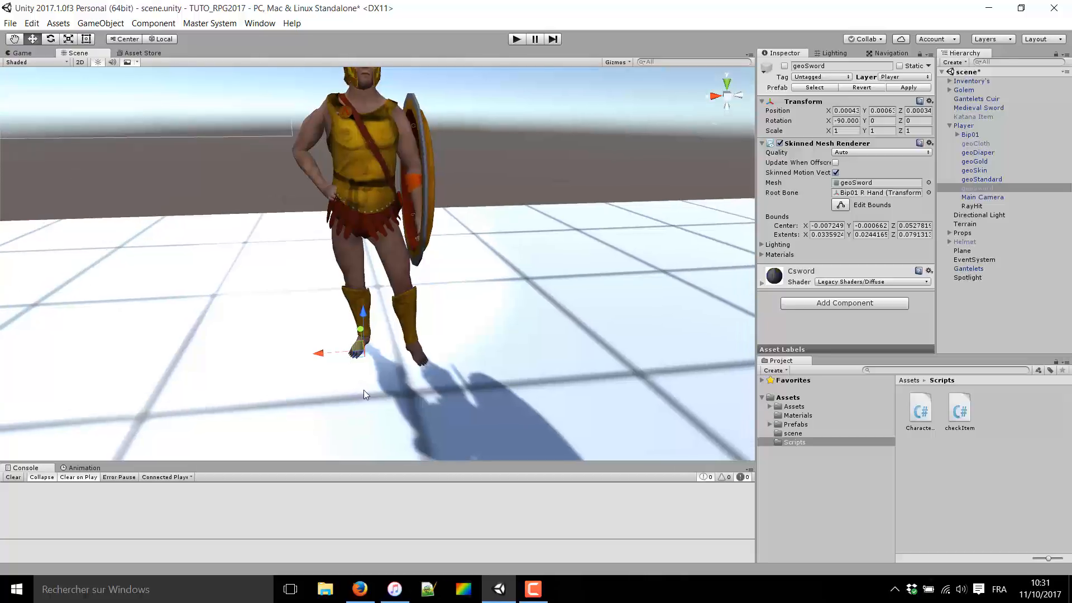
right_drag(348, 397, 344, 401)
scroll(405, 401, up, 4)
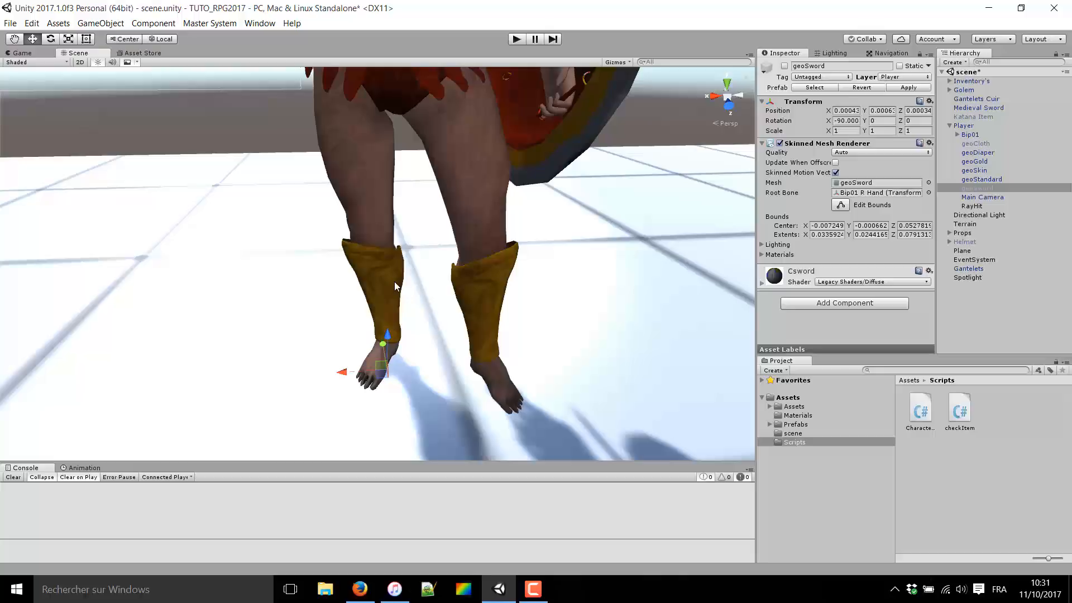
scroll(480, 258, down, 5)
right_drag(480, 259, 427, 272)
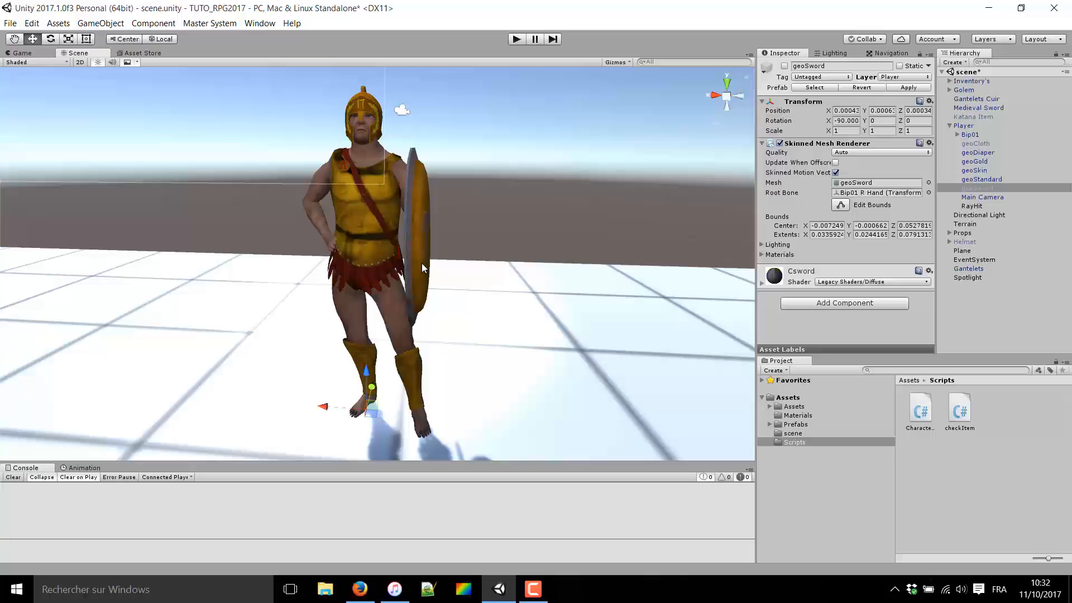
right_drag(572, 208, 587, 228)
right_drag(642, 195, 609, 221)
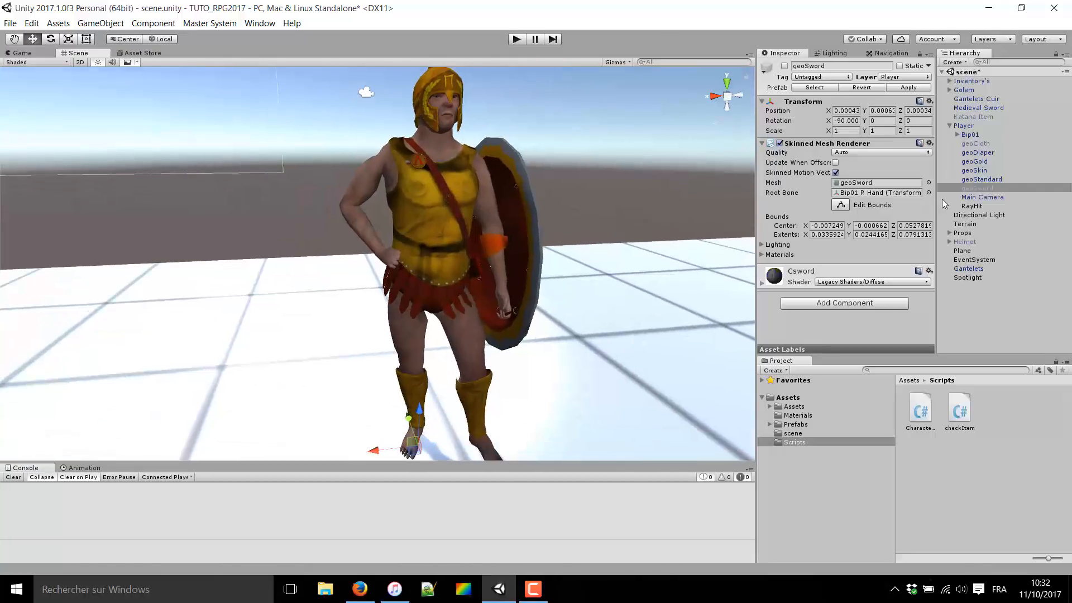
- Toggle the Player's geoStandard child to compare the character with and without it, leaving it disabled
click(987, 180)
right_drag(712, 199, 743, 162)
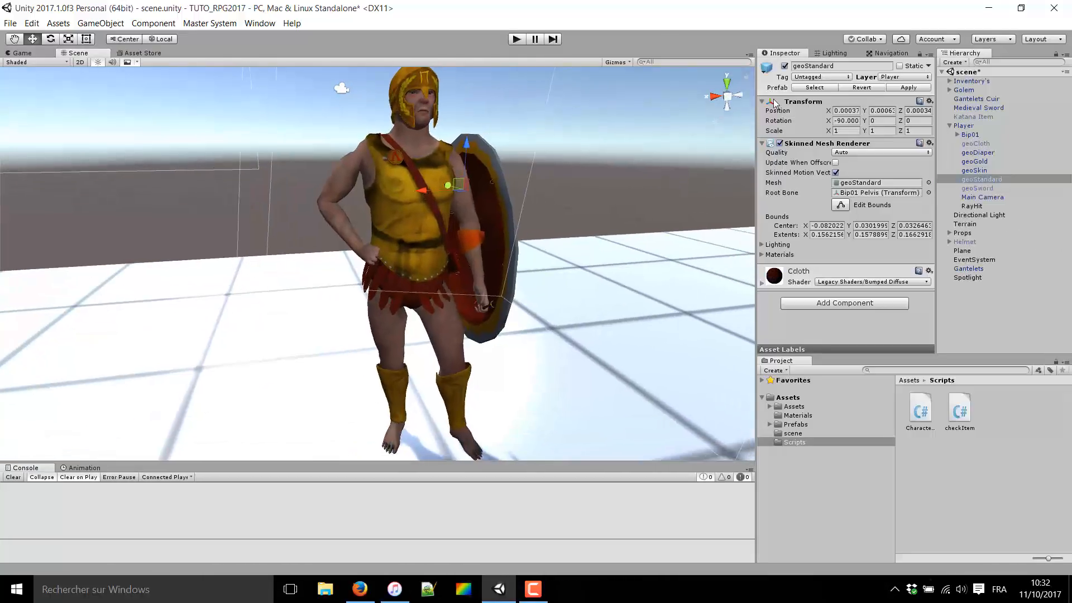
click(785, 66)
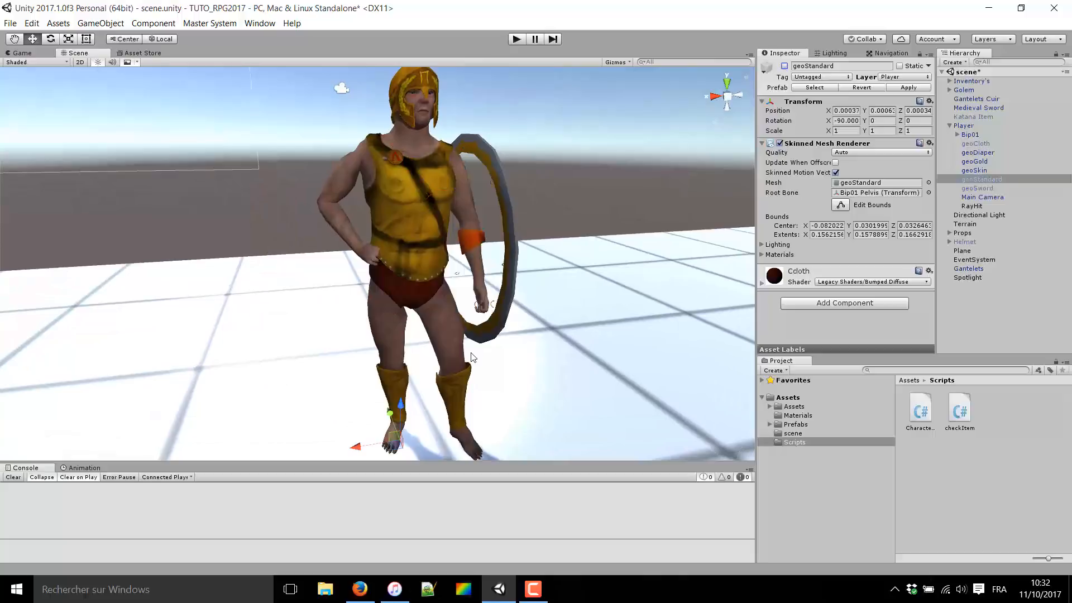
click(784, 66)
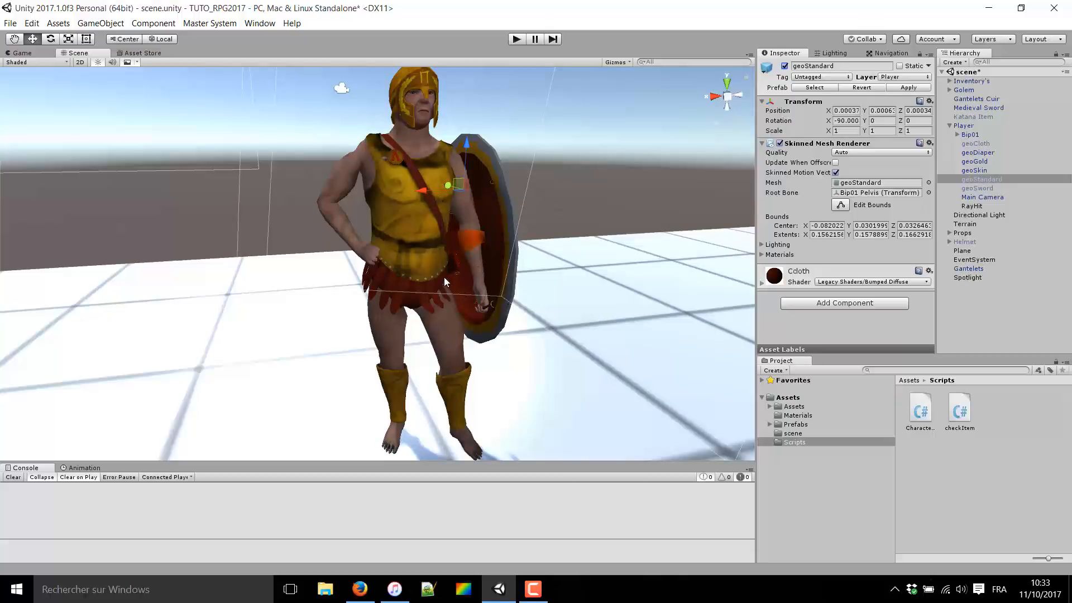
click(785, 66)
click(784, 66)
click(785, 66)
alt+drag(606, 186, 512, 181)
click(784, 65)
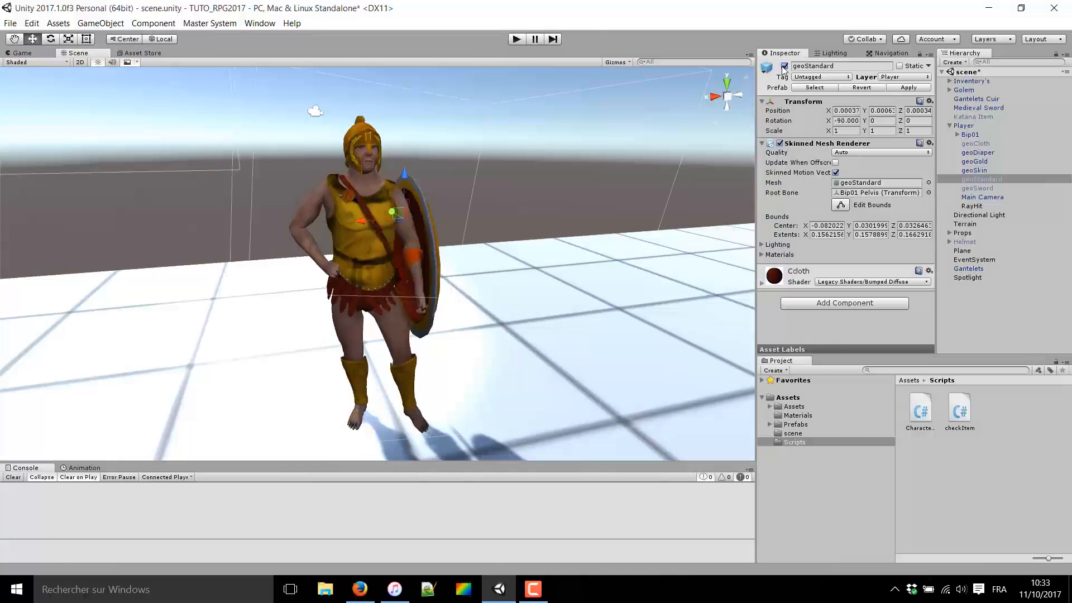
click(785, 66)
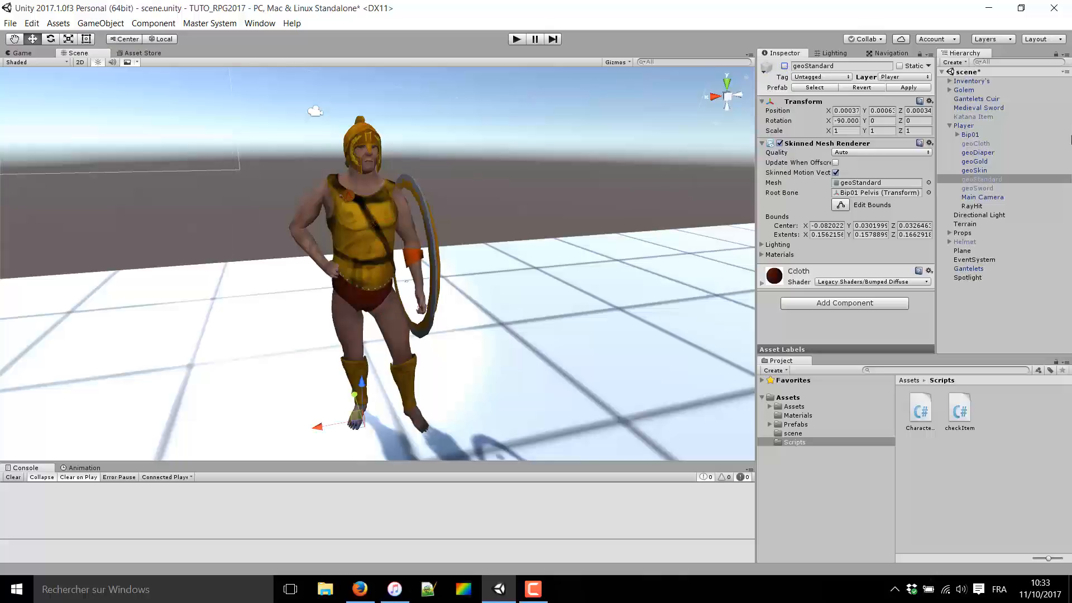
- Disable geoGold and examine the body mesh under the armour from the front, behind and above
click(974, 162)
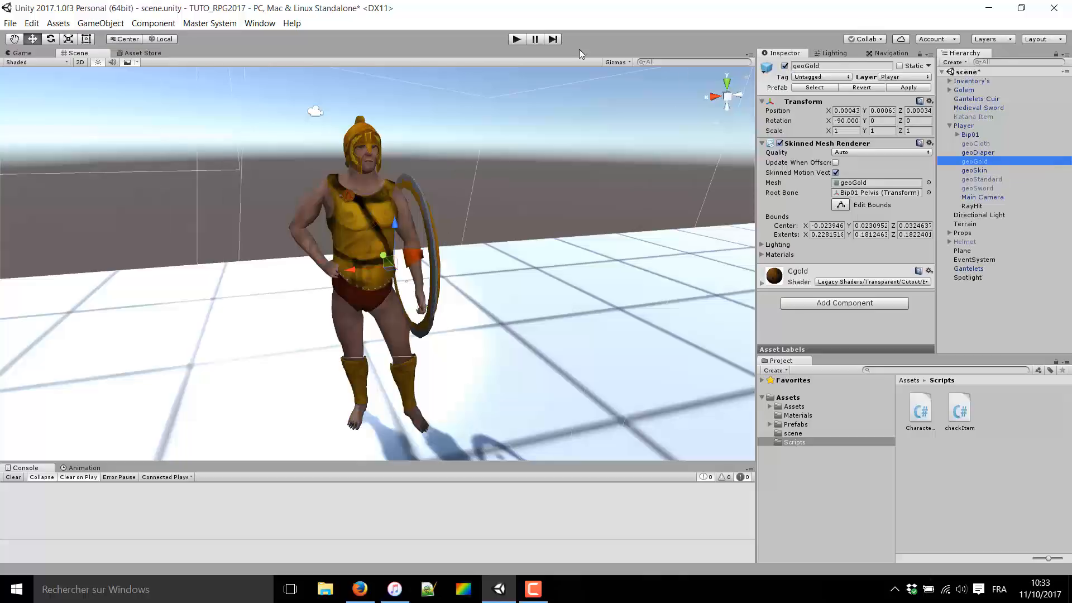
click(784, 66)
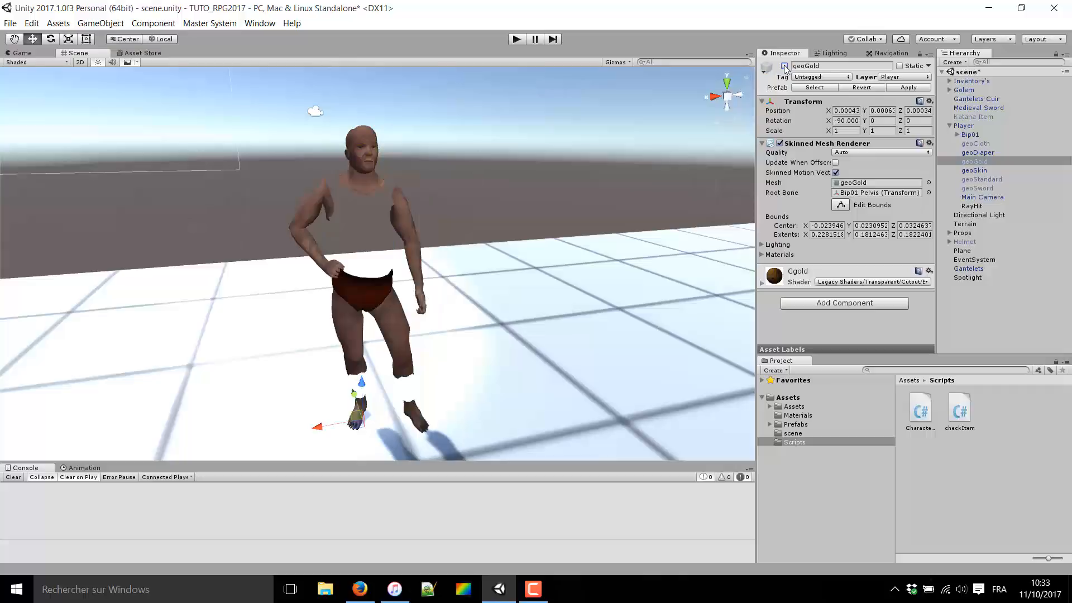
scroll(365, 206, up, 5)
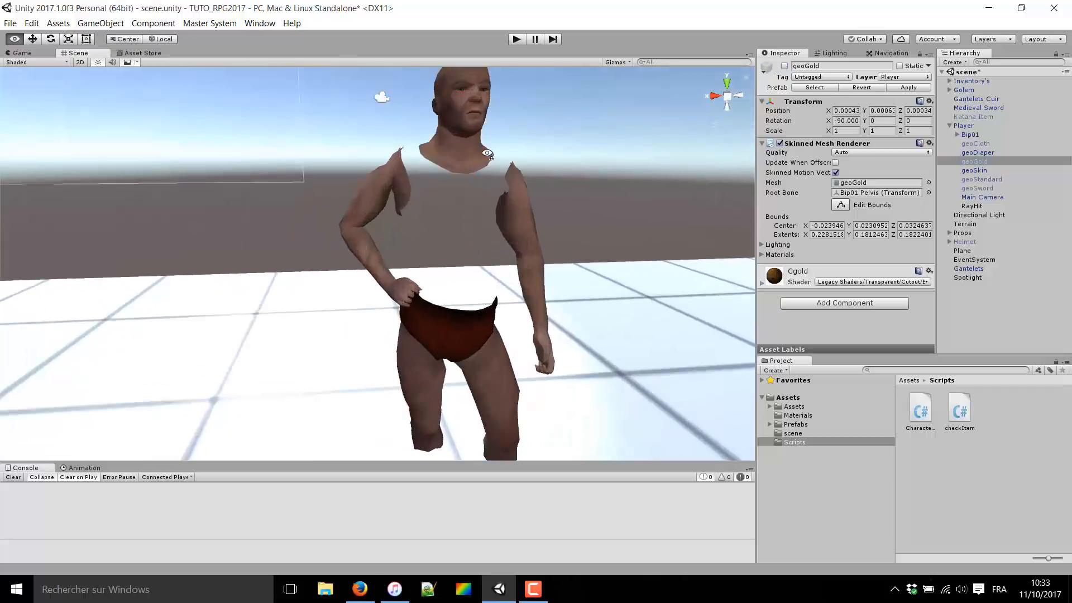
right_drag(475, 243, 429, 233)
scroll(475, 356, up, 5)
scroll(429, 233, down, 4)
scroll(429, 233, down, 6)
right_drag(523, 227, 608, 318)
scroll(531, 172, up, 6)
scroll(575, 271, down, 5)
scroll(575, 270, up, 5)
scroll(855, 286, down, 4)
right_drag(375, 237, 581, 273)
scroll(526, 275, down, 5)
scroll(580, 273, up, 5)
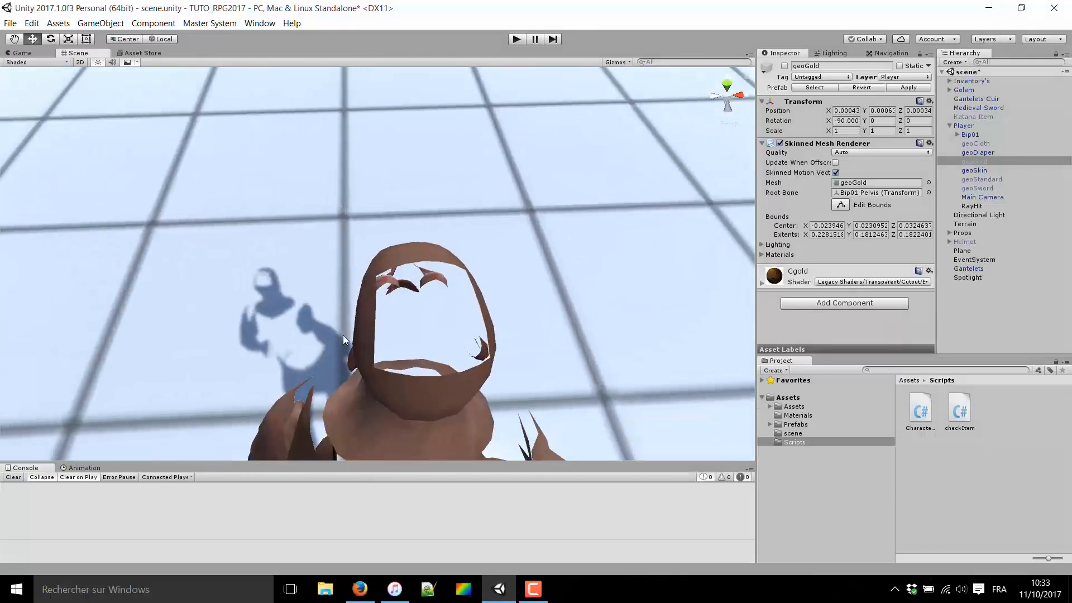
right_drag(454, 346, 391, 168)
scroll(391, 167, down, 5)
scroll(467, 223, up, 4)
key(w)
right_drag(955, 191, 1006, 216)
key(s)
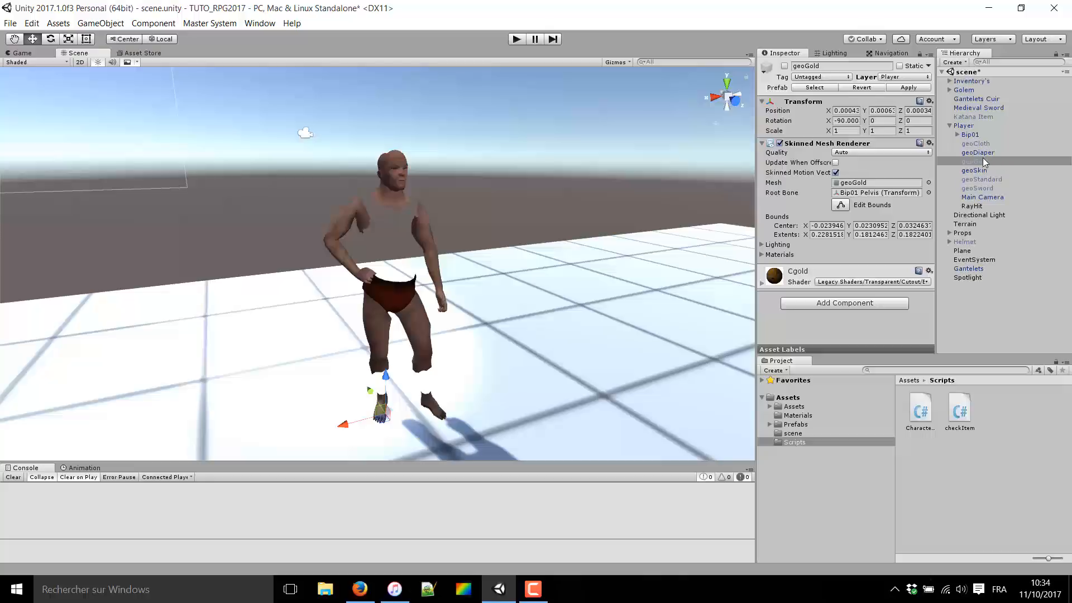
- Enable geoGold again and examine the golden armour on the character up close
click(784, 66)
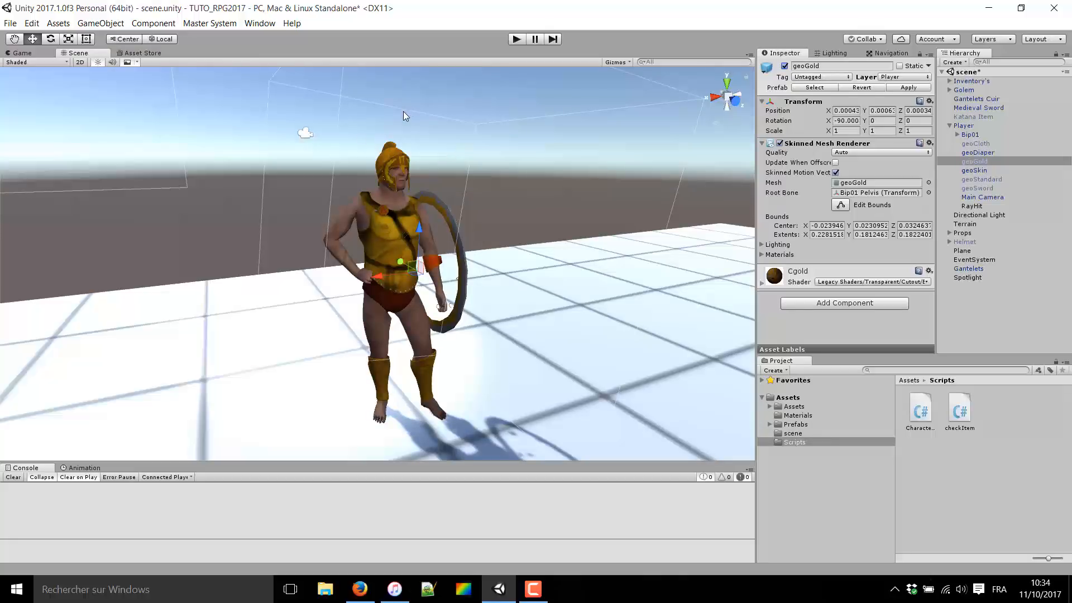
scroll(401, 195, up, 5)
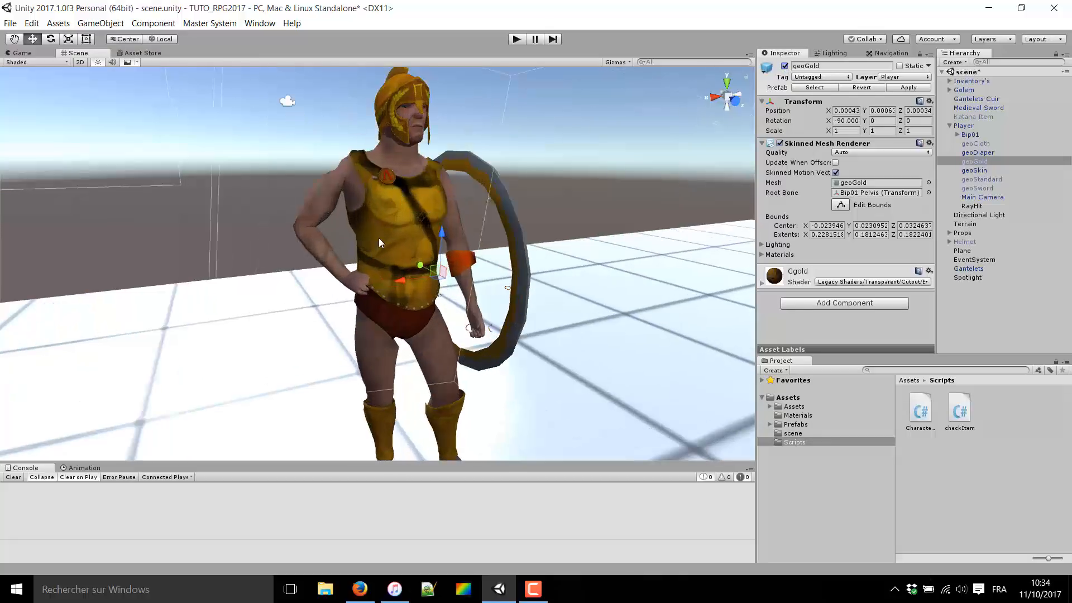
scroll(379, 238, up, 4)
middle_drag(451, 172, 433, 209)
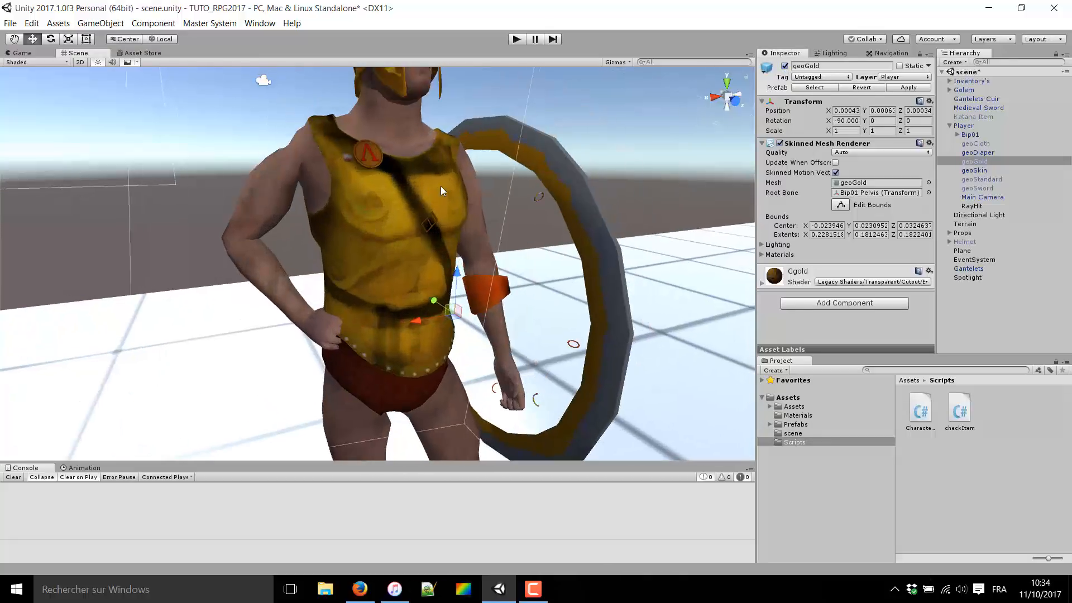
scroll(465, 201, down, 2)
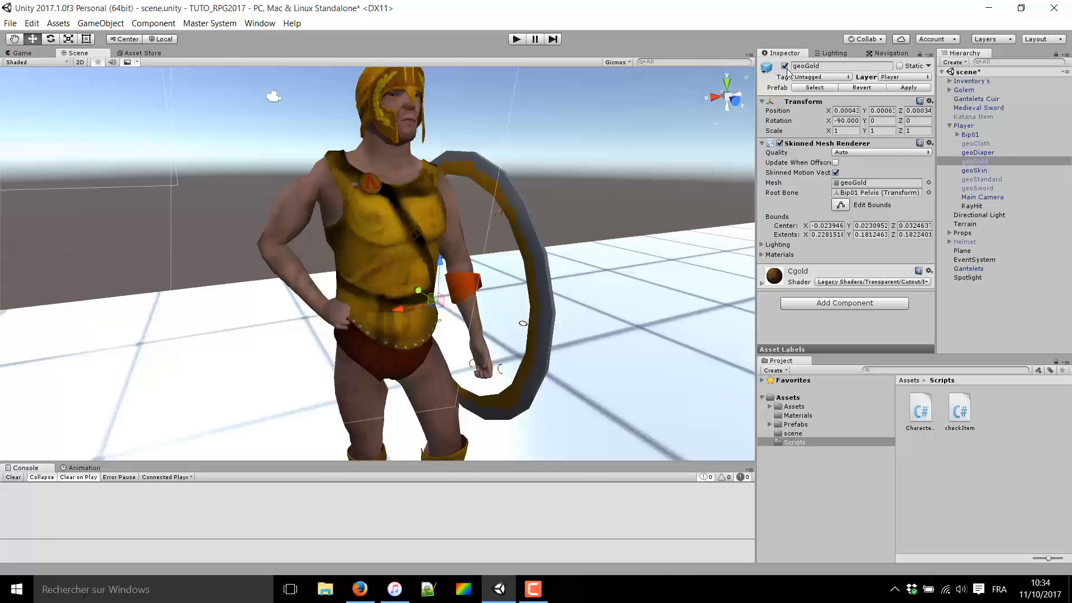
- Temporarily disable geoSkin to examine the armour pieces without the body, and enable it again
click(977, 171)
click(785, 66)
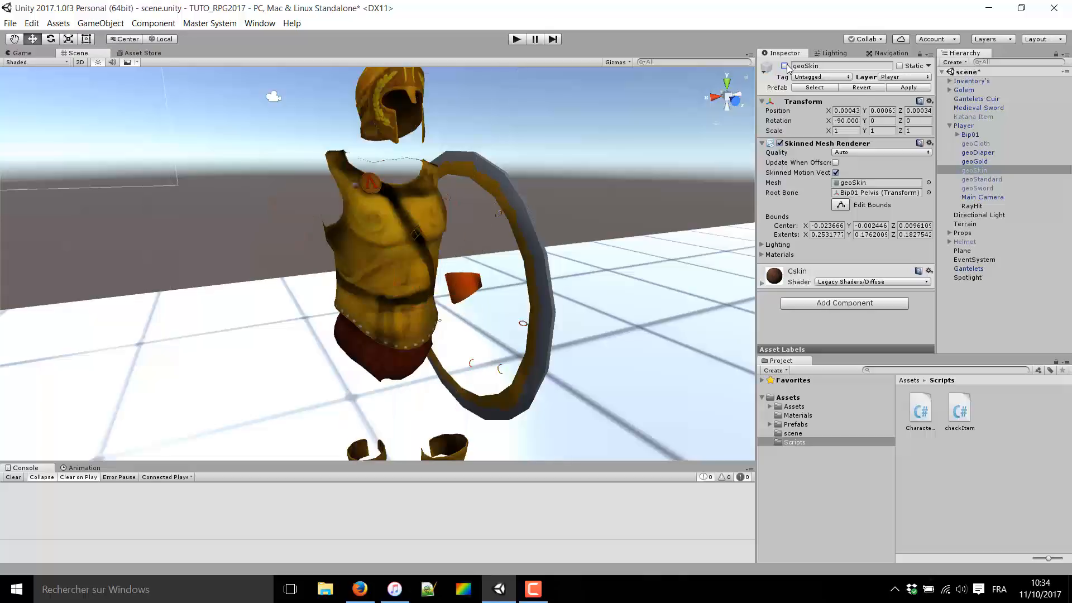
scroll(525, 225, down, 3)
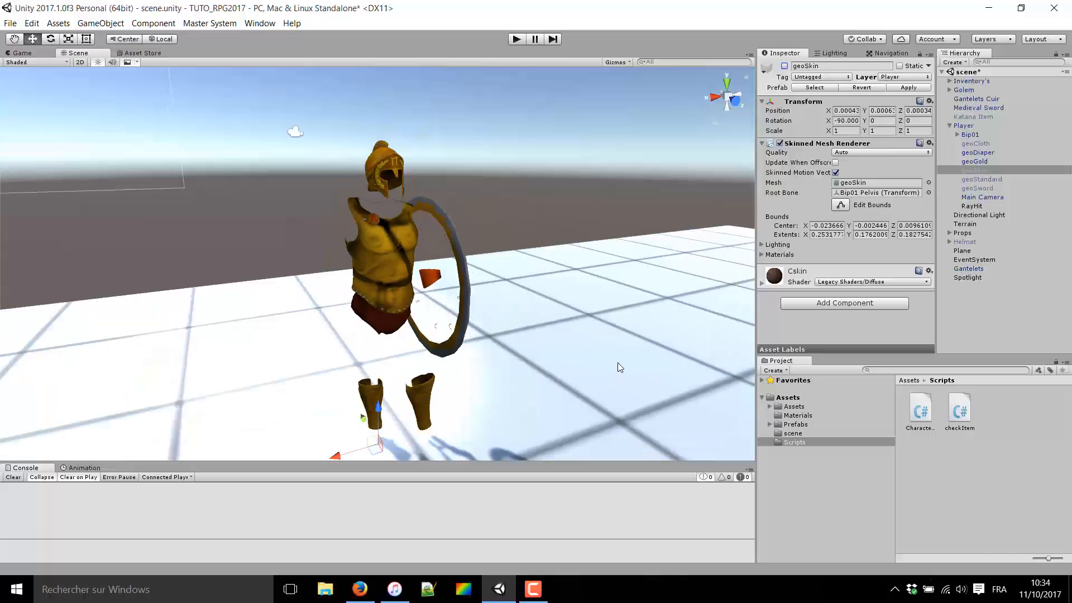
scroll(620, 367, up, 3)
click(786, 66)
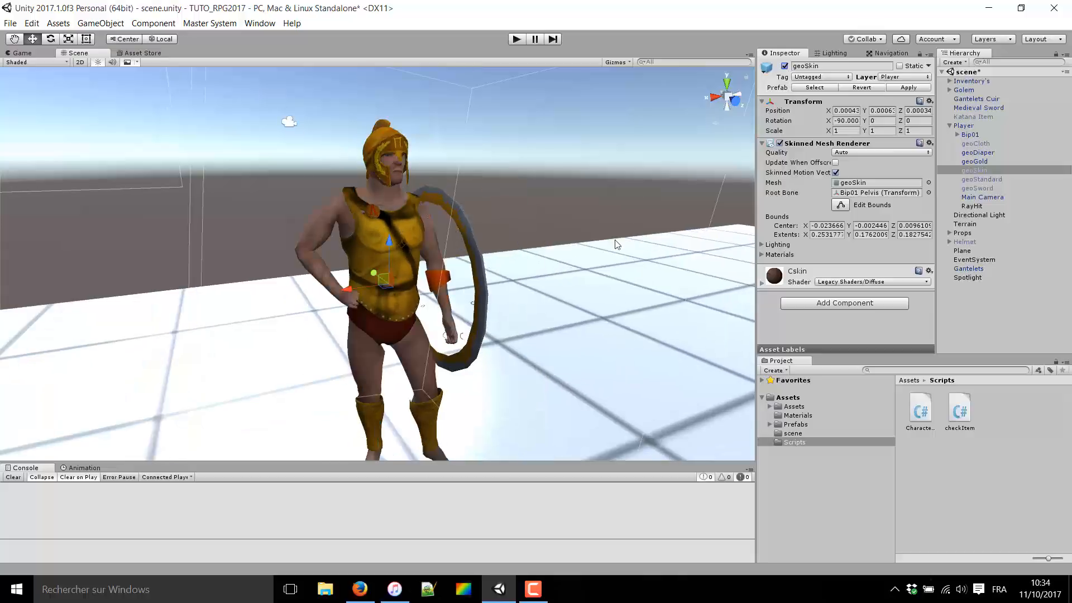
- Select the whole Player character in the Scene view
scroll(629, 219, up, 2)
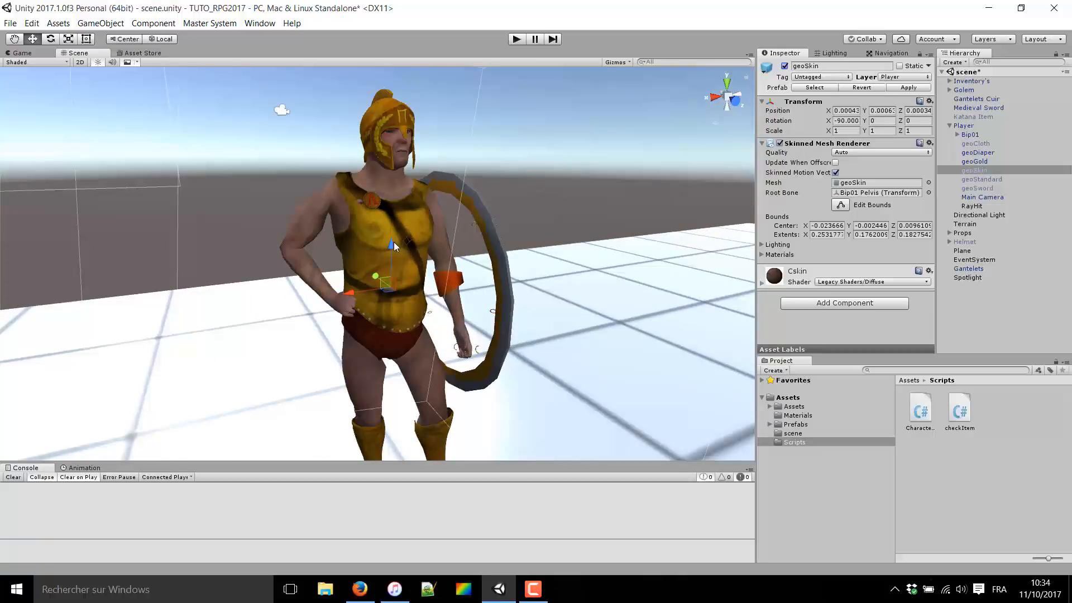
click(424, 220)
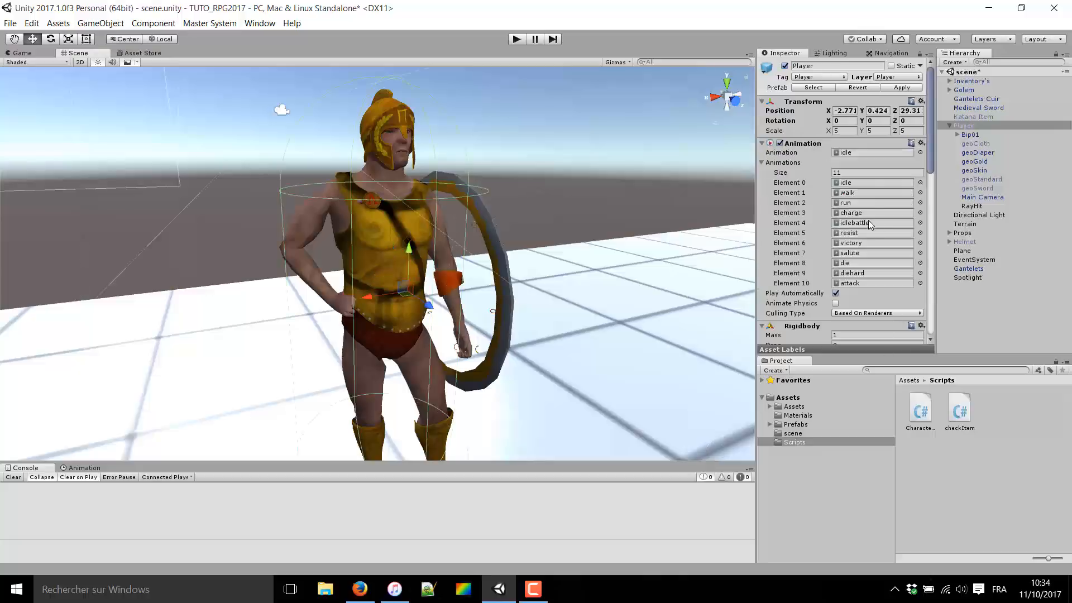
- Select geoGold under Player and locate the base texture of its Cgold material in the project
scroll(874, 222, down, 5)
click(982, 161)
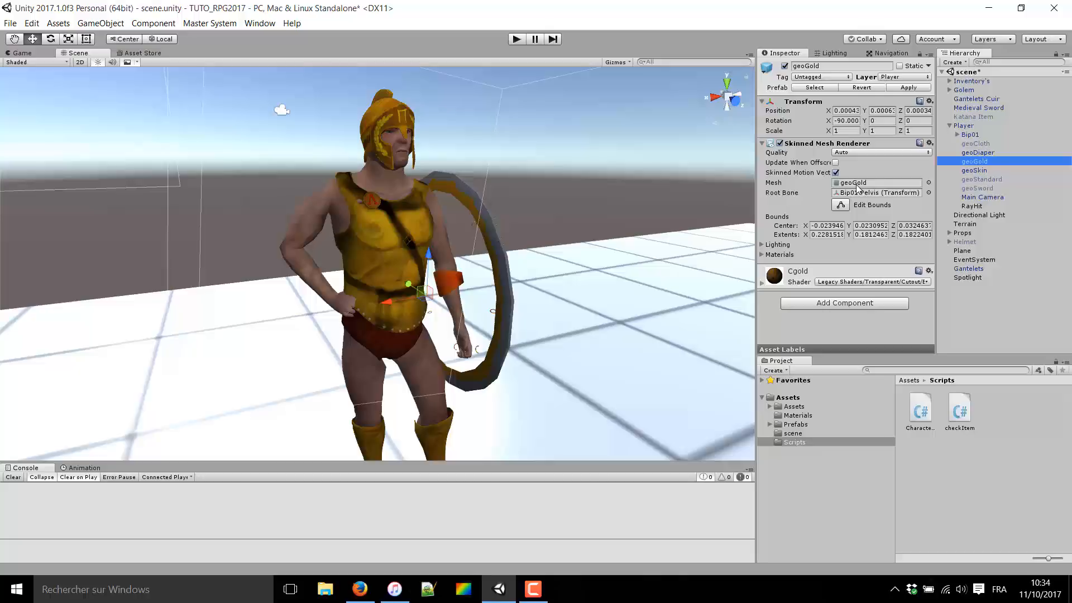
click(800, 275)
scroll(838, 260, down, 5)
click(914, 210)
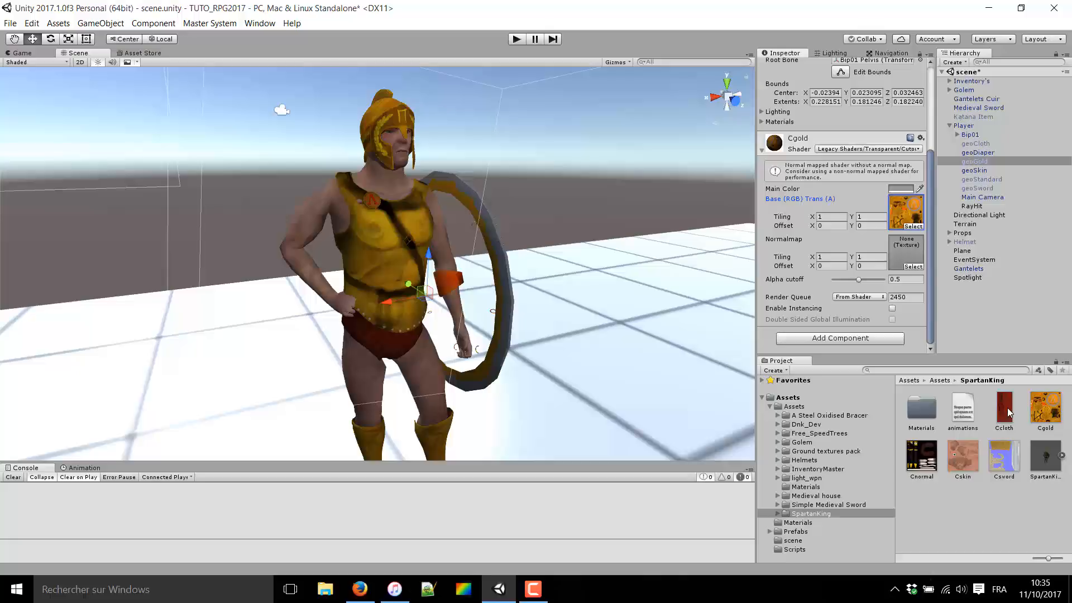
- Look at the Cgold, Cskin and Csword textures and their import settings in the SpartanKing folder
click(1047, 412)
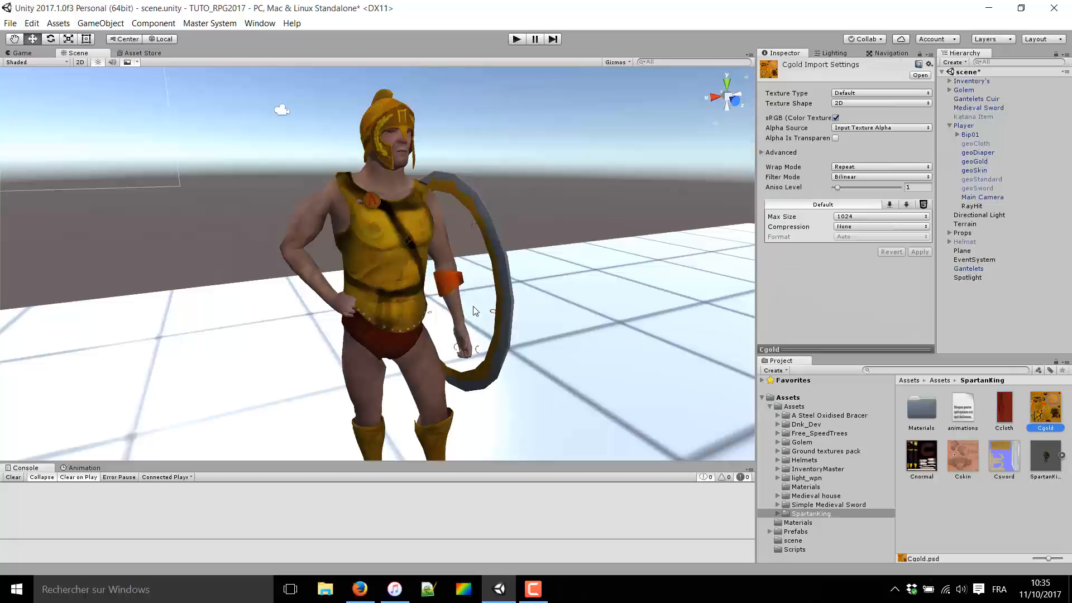
click(972, 459)
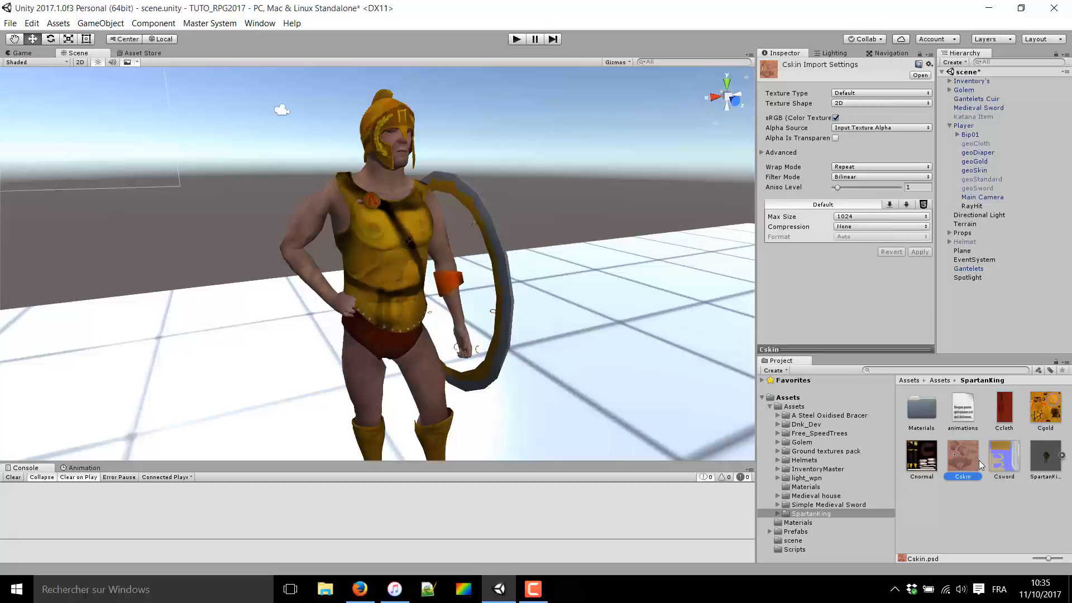
click(1004, 461)
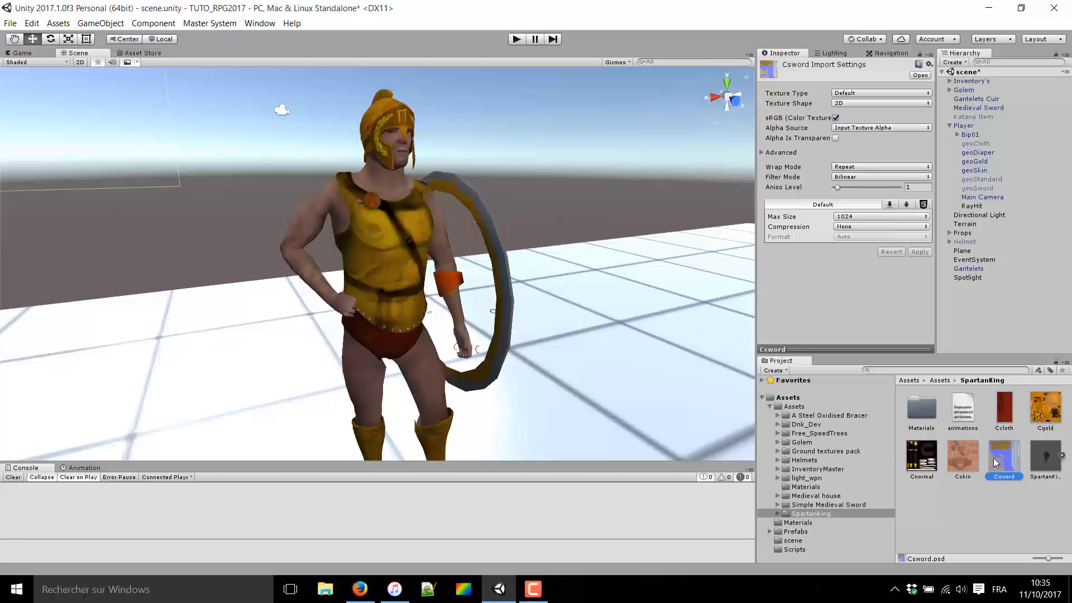
- Show the Cgold texture in Windows Explorer and copy Ccloth.psd, Cgold.psd, Cnormal.psd and Cskin.psd
right_click(1040, 406)
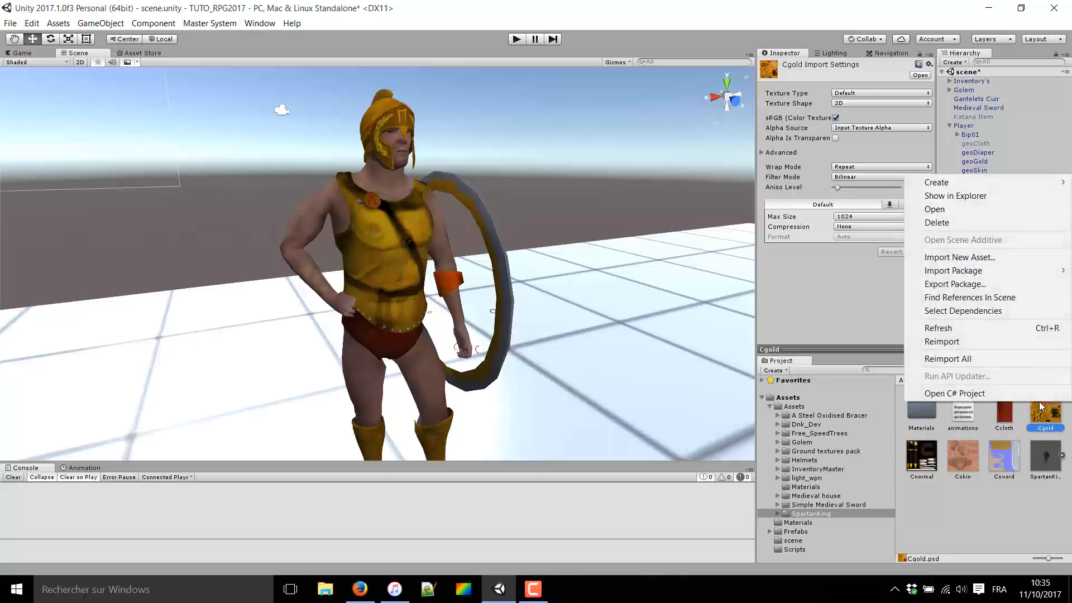
click(980, 197)
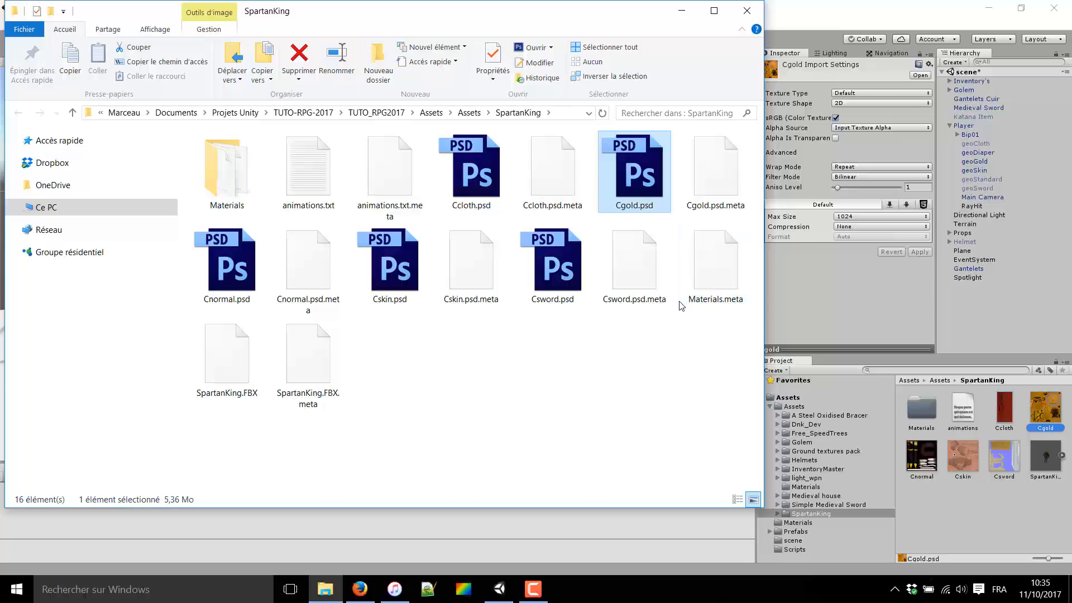
ctrl+click(483, 175)
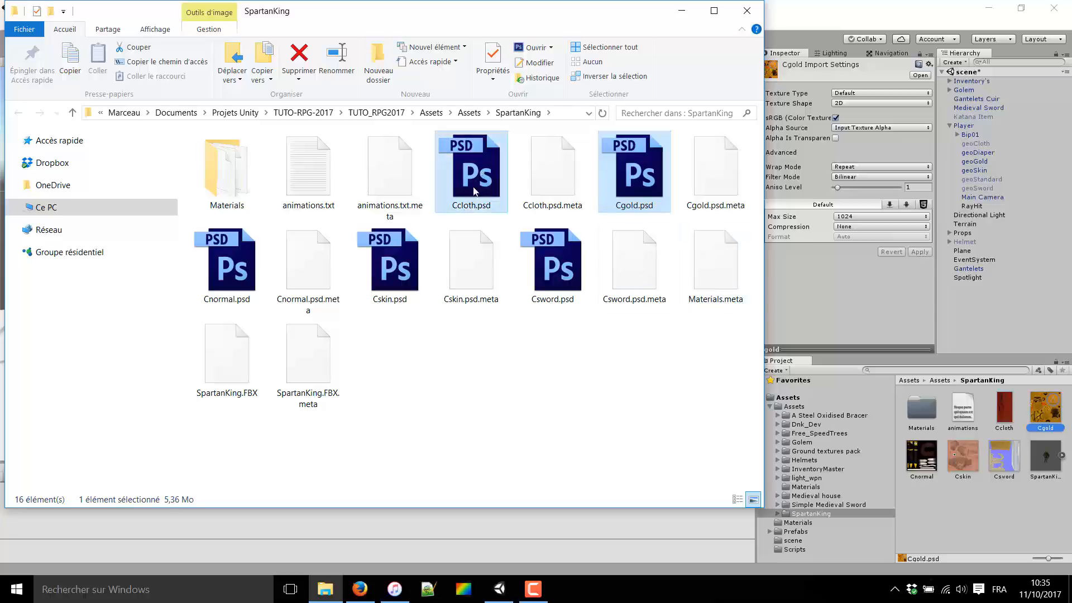
ctrl+click(389, 260)
ctrl+click(227, 263)
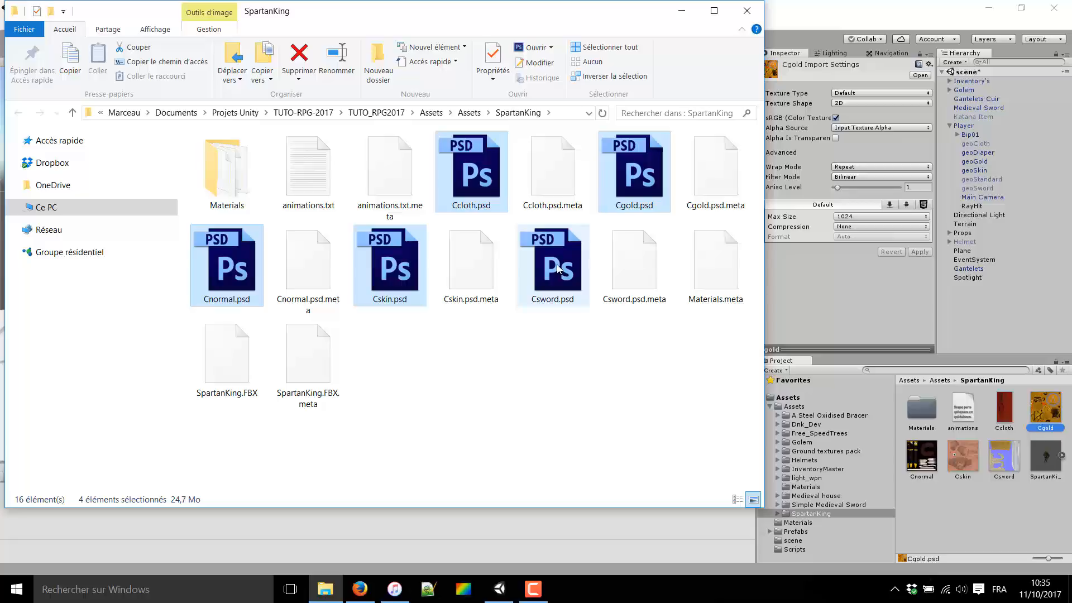
key(ctrl+c)
- Create a new folder named Backup inside the SpartanKing folder
right_click(514, 329)
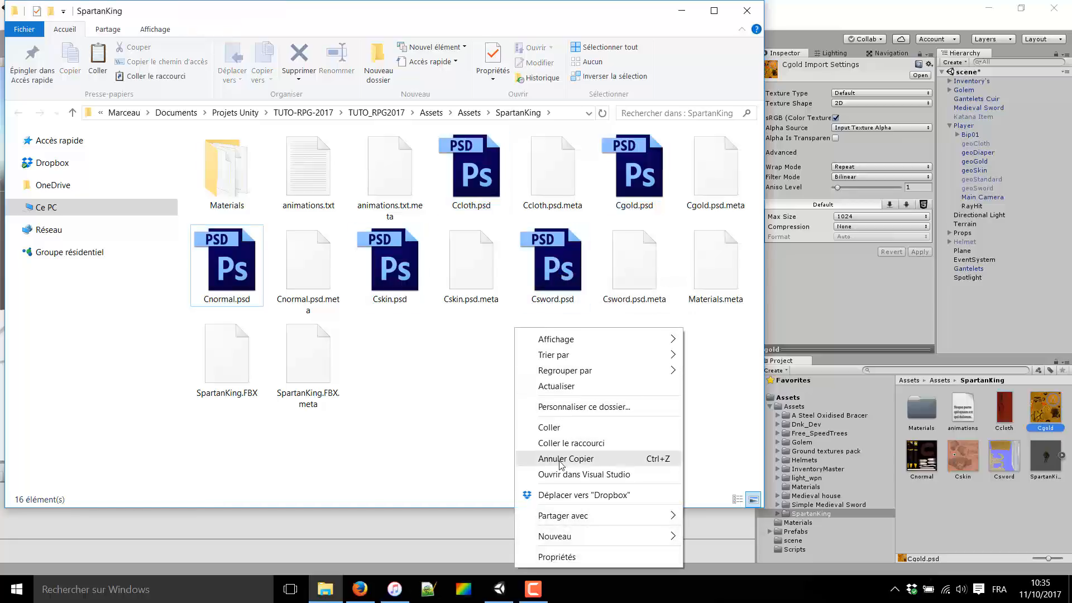
mouse_move(555, 536)
click(720, 373)
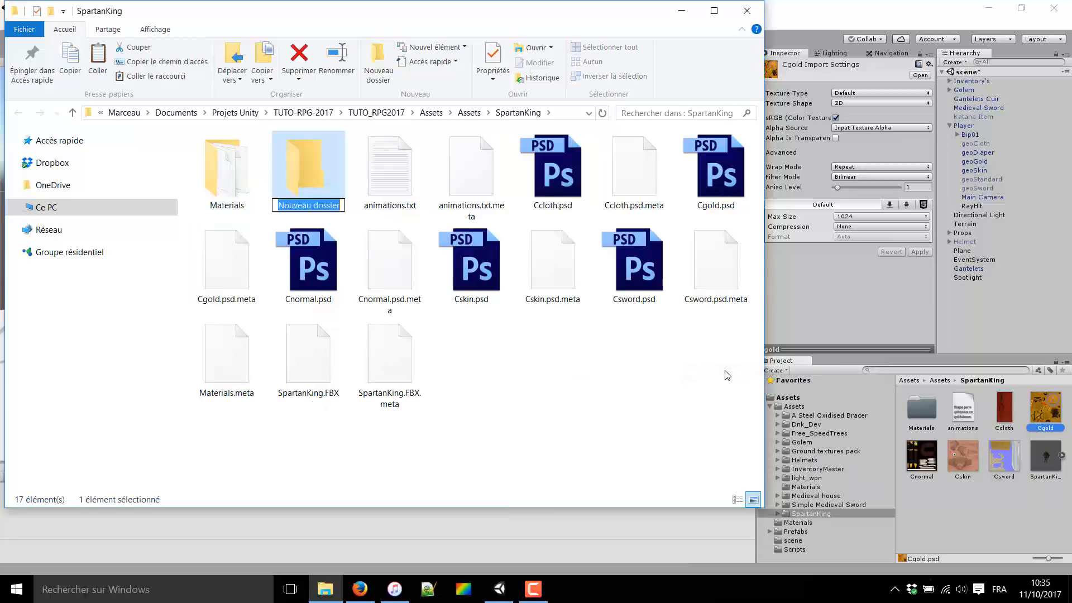
text(Backup)
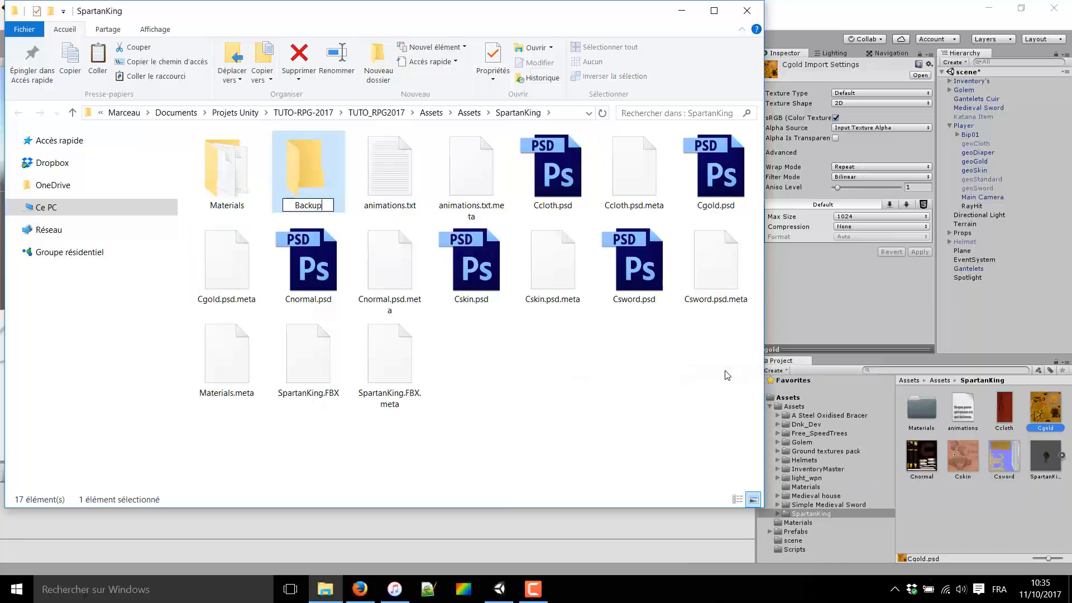
key(Return)
- Paste the copied PSD textures into the Backup folder and return to the SpartanKing folder
double_click(245, 176)
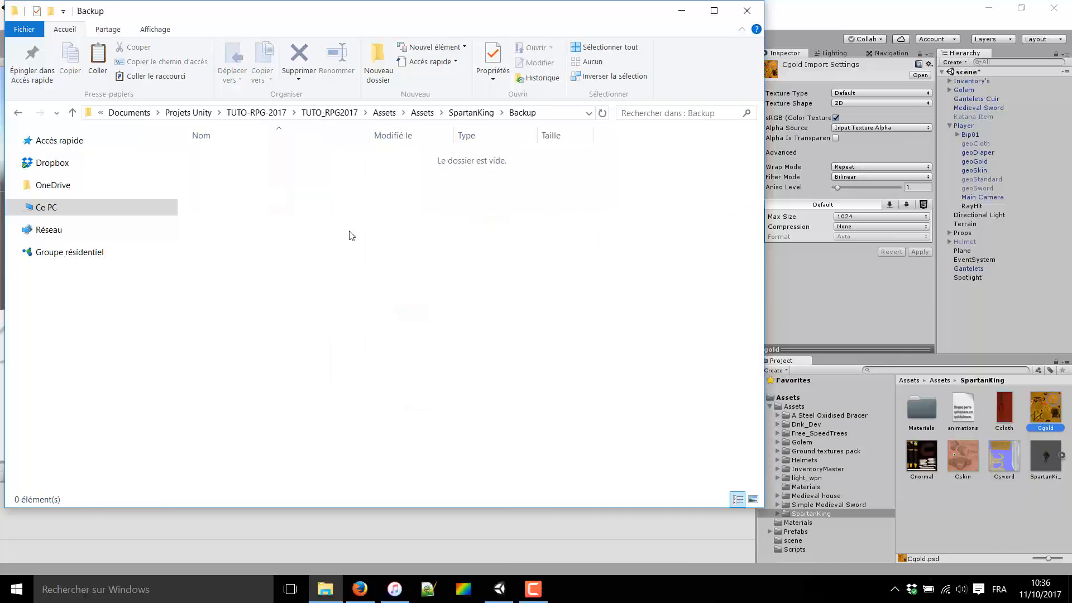
key(ctrl+v)
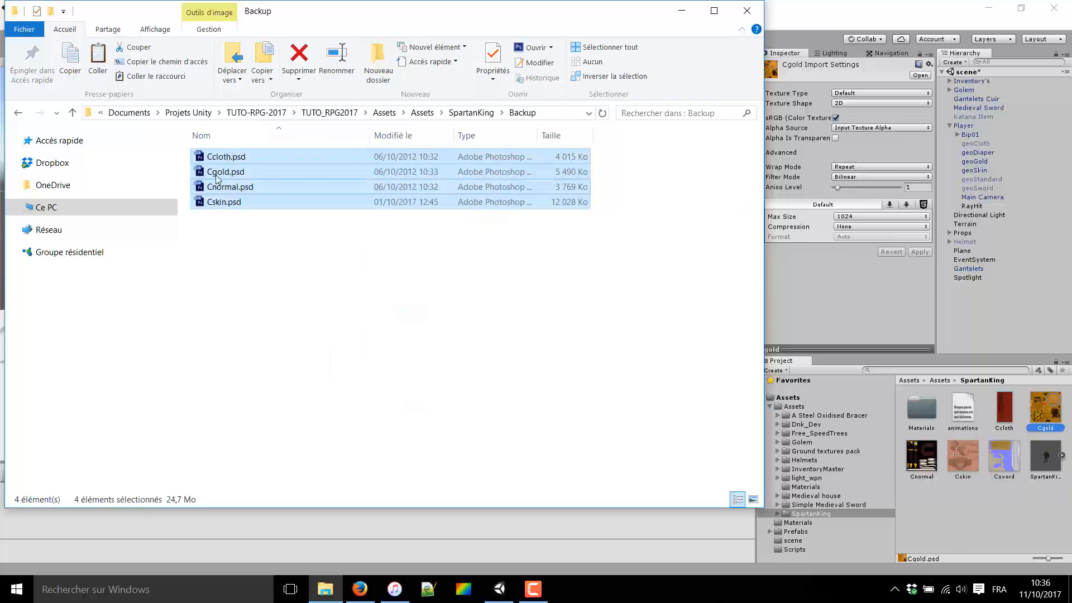
click(471, 113)
- Switch to Unity, check the contents of the imported Backup folder and go back to SpartanKing
click(959, 499)
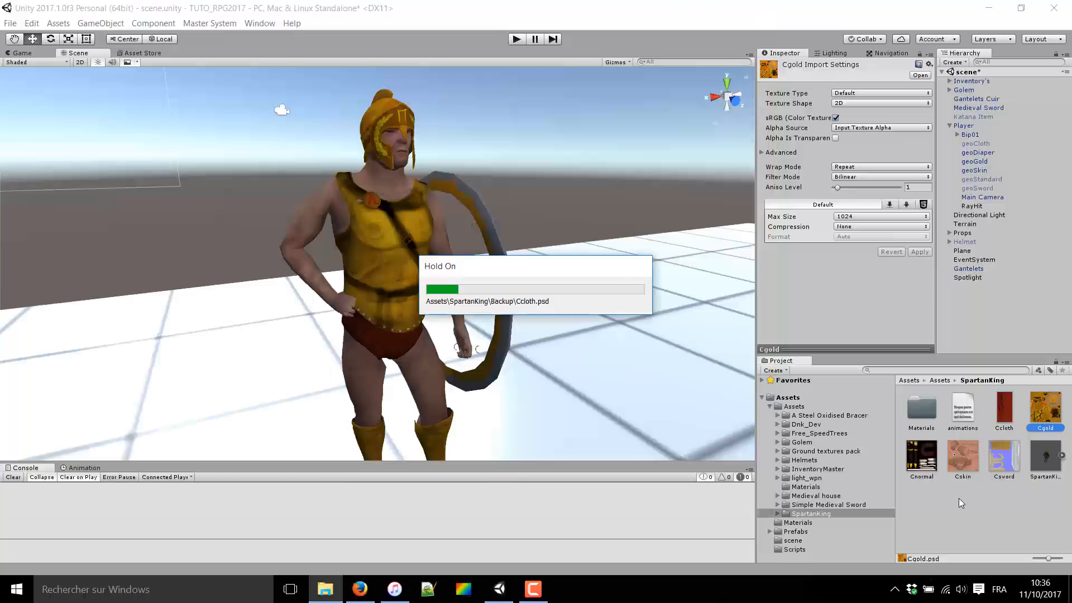
double_click(922, 411)
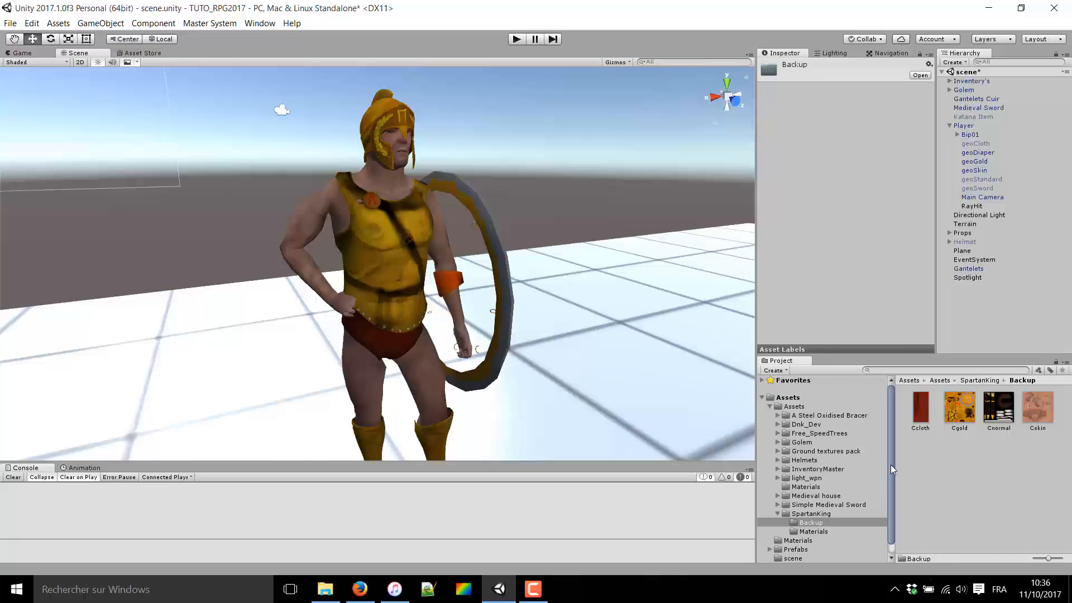
click(821, 514)
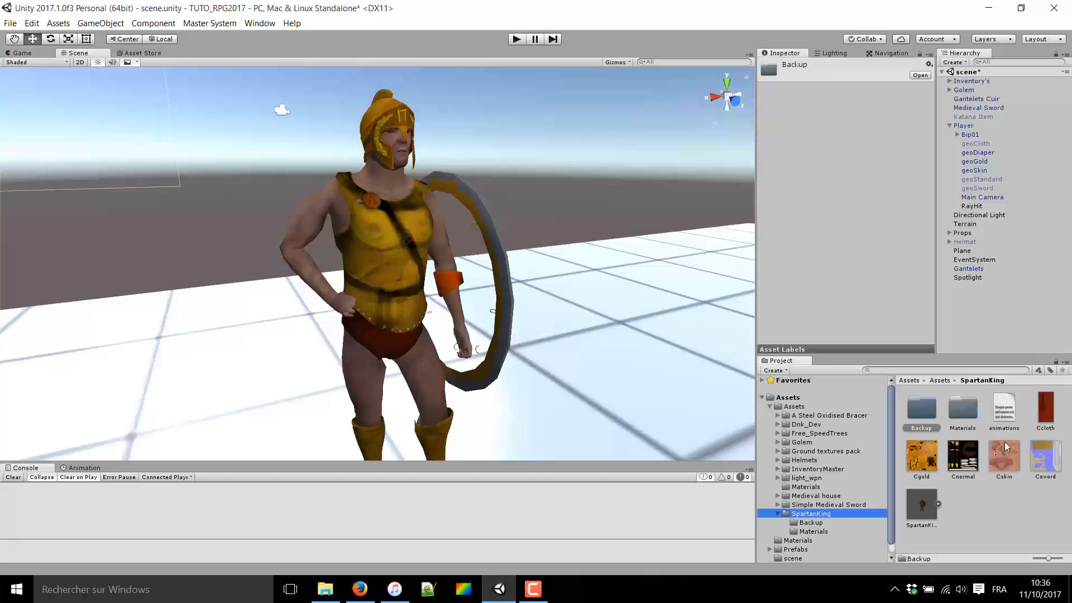
- Return to the SpartanKing folder in Windows Explorer and open Cgold.psd in Photoshop
click(334, 588)
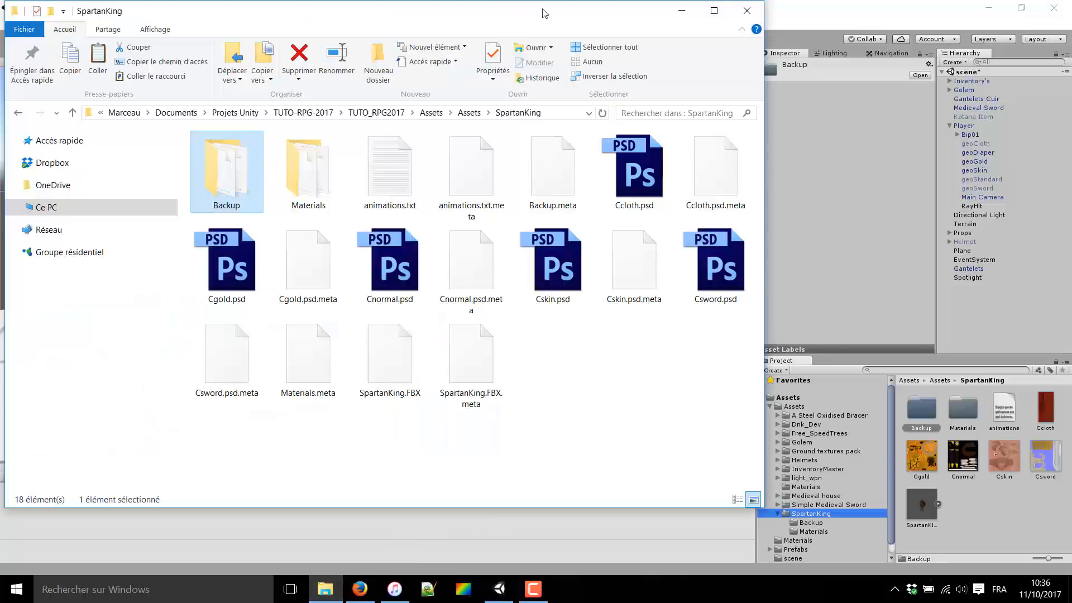
drag(509, 14, 661, 53)
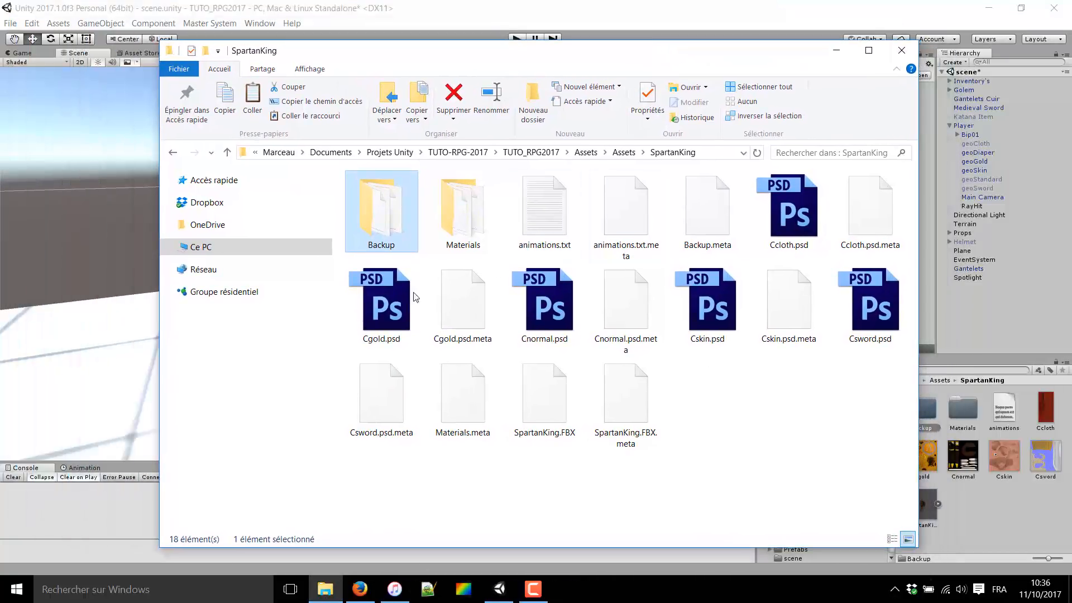
click(410, 309)
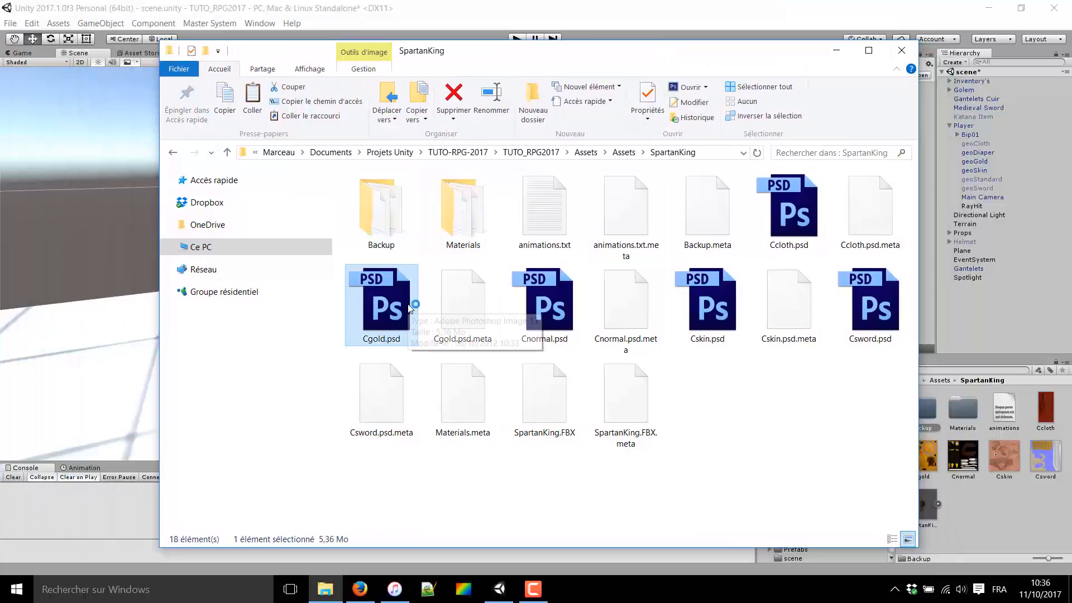
- Switch to Firefox to view the Photopea online editor, and return to Photoshop
click(360, 589)
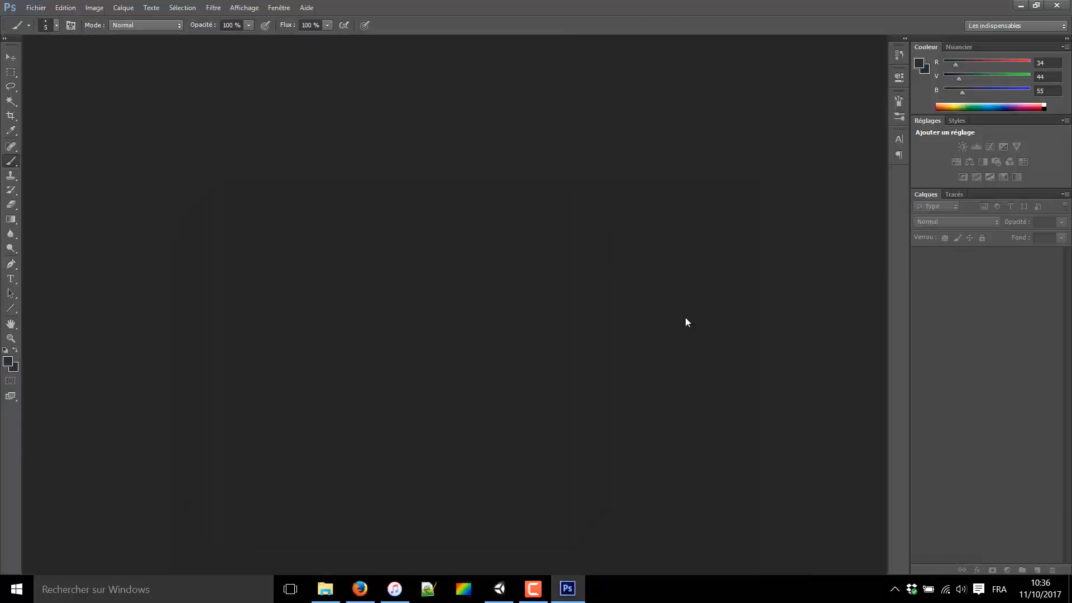
click(359, 588)
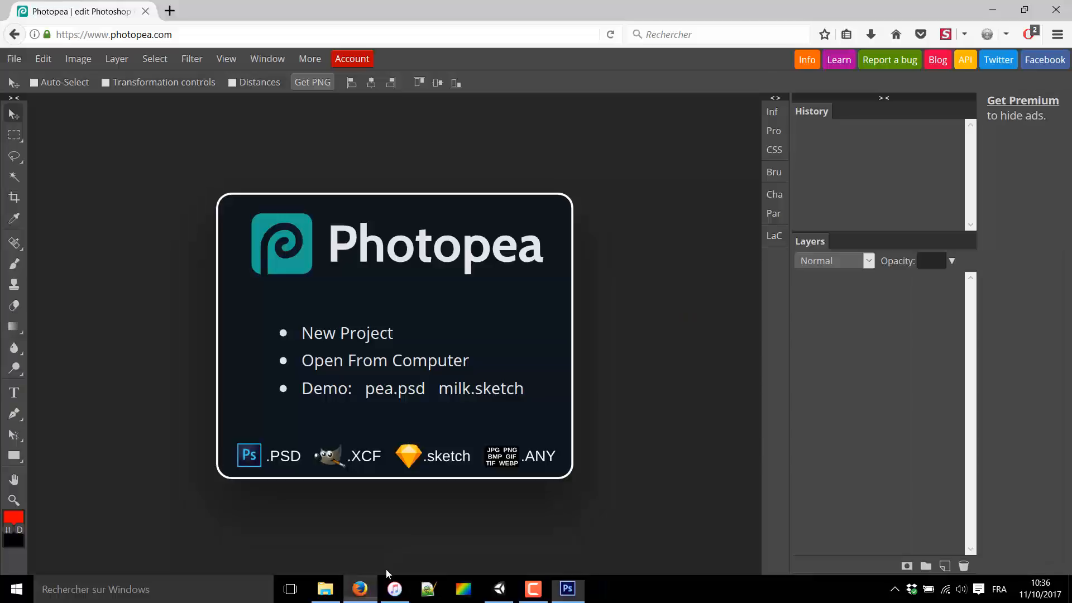
click(999, 9)
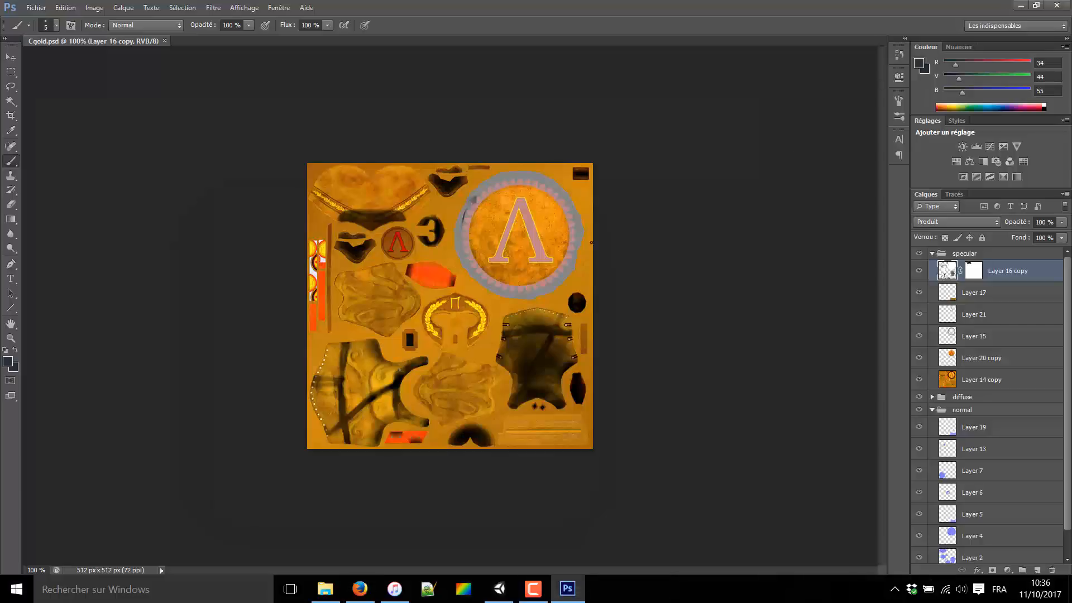
- Look over the Cgold texture and hide the diffuse and normal layer groups
key(ctrl+plus)
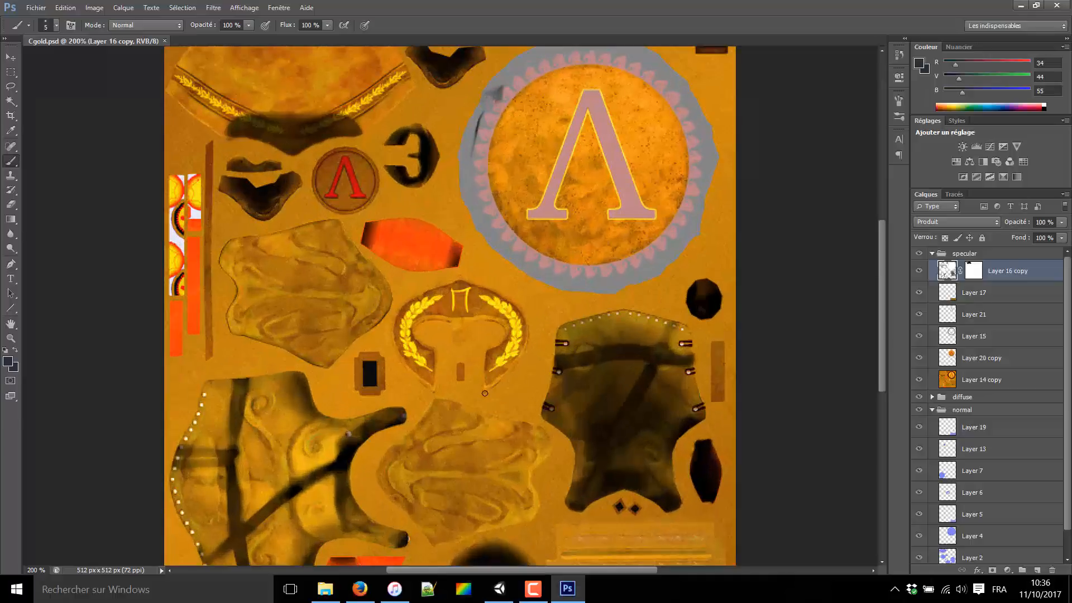
key(ctrl+minus)
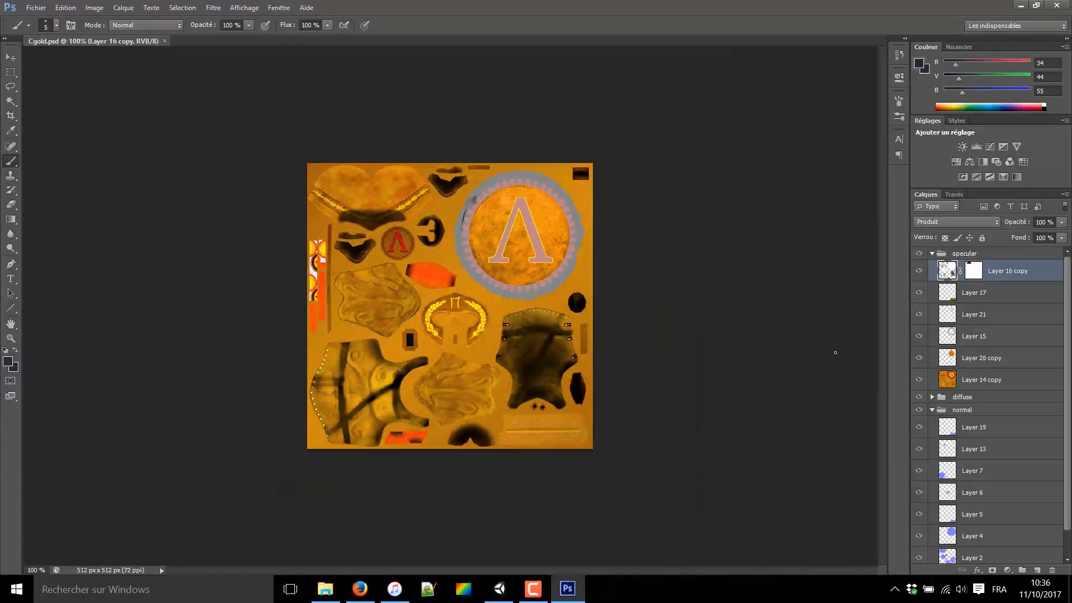
click(932, 409)
click(919, 397)
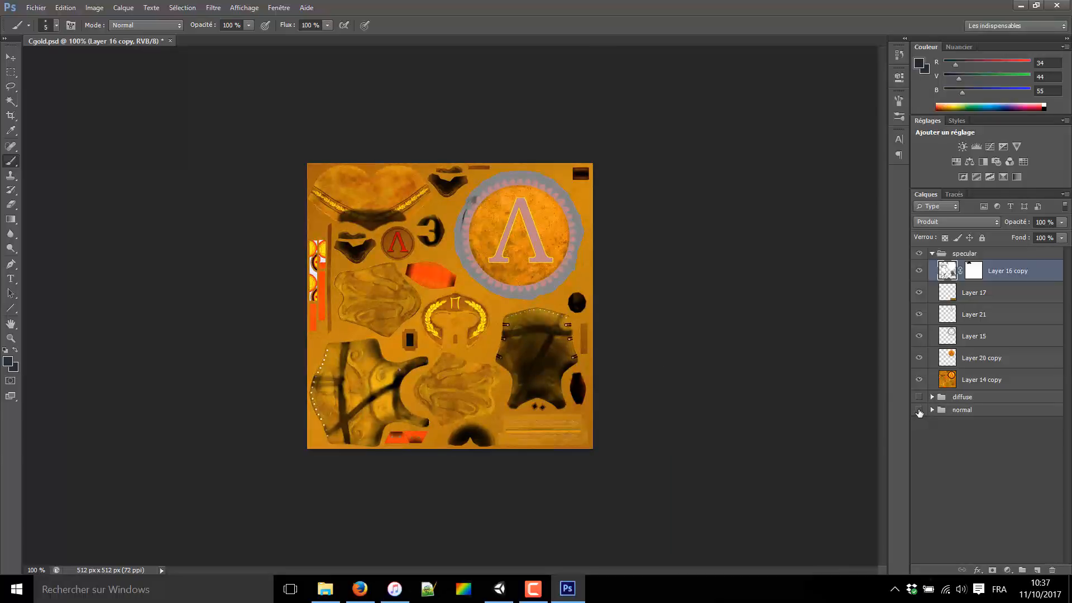
click(919, 410)
- Merge all layers of the specular group, from Layer 16 copy to Layer 14 copy, into one layer
shift+click(986, 382)
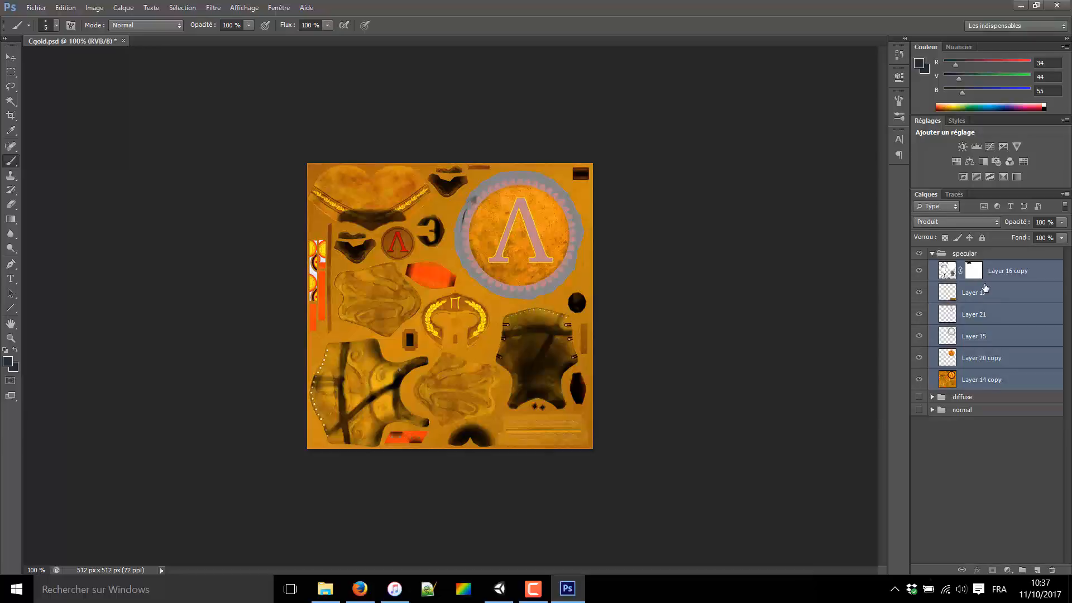
right_click(986, 303)
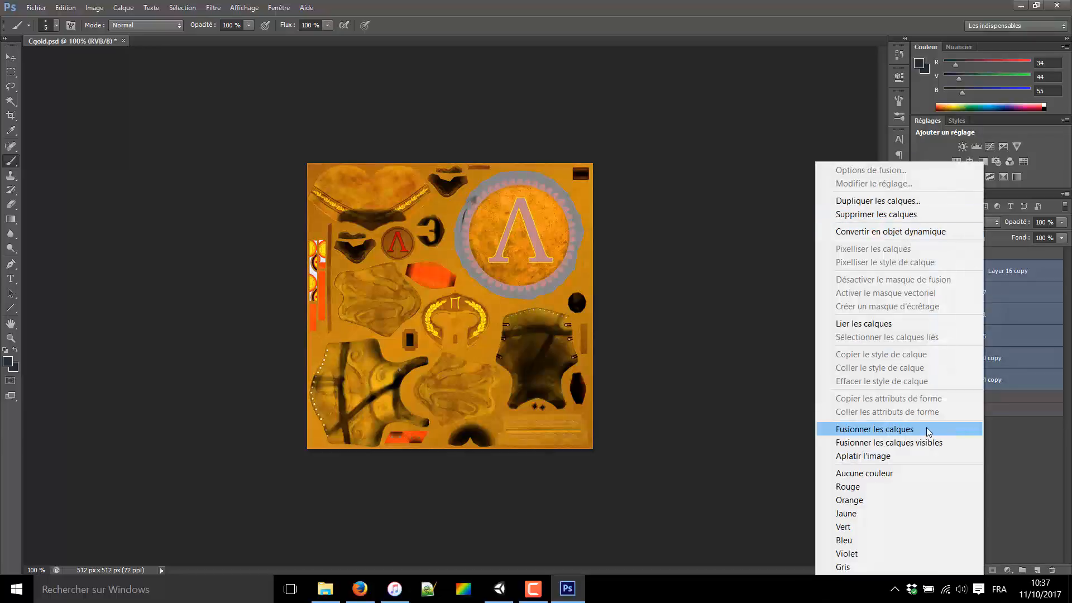
click(950, 431)
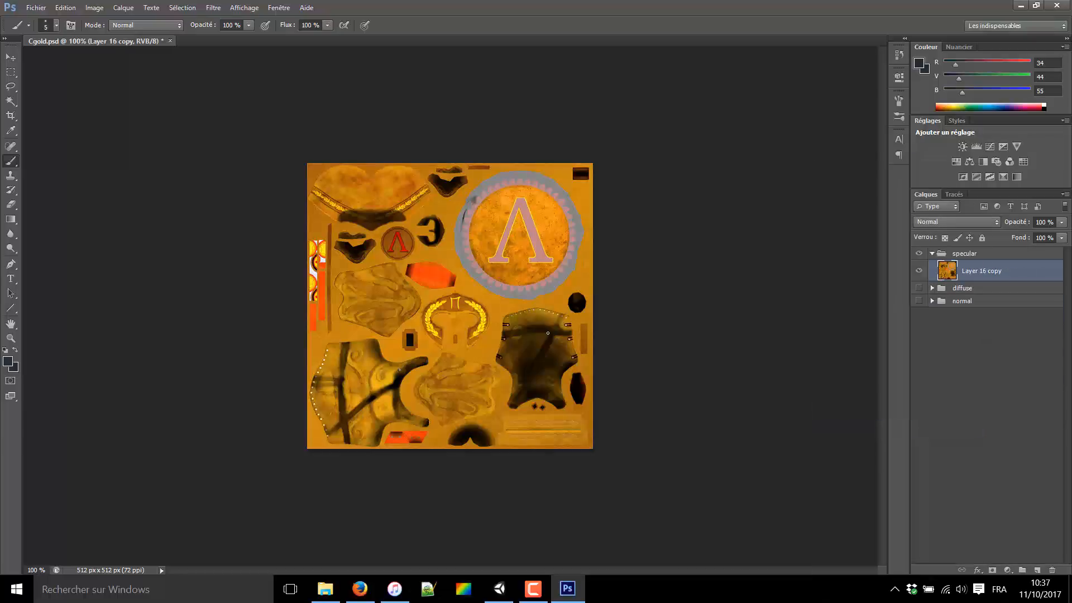
- Examine the armour, helmet and shield areas of the merged texture at 200 %, and switch back to Unity
key(ctrl+plus)
drag(570, 321, 602, 226)
drag(456, 201, 451, 235)
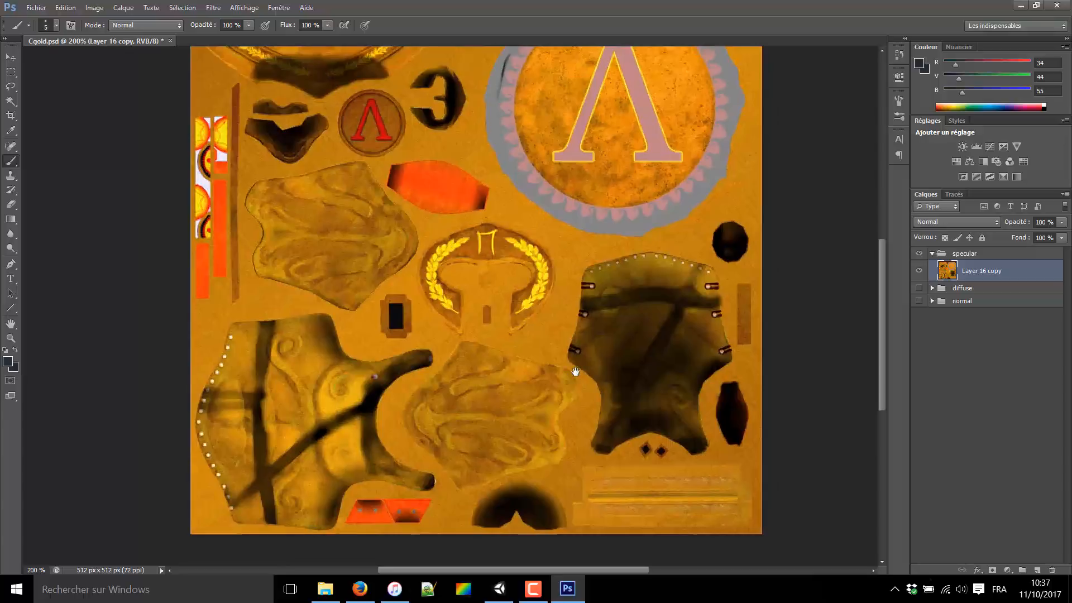
drag(643, 415, 661, 397)
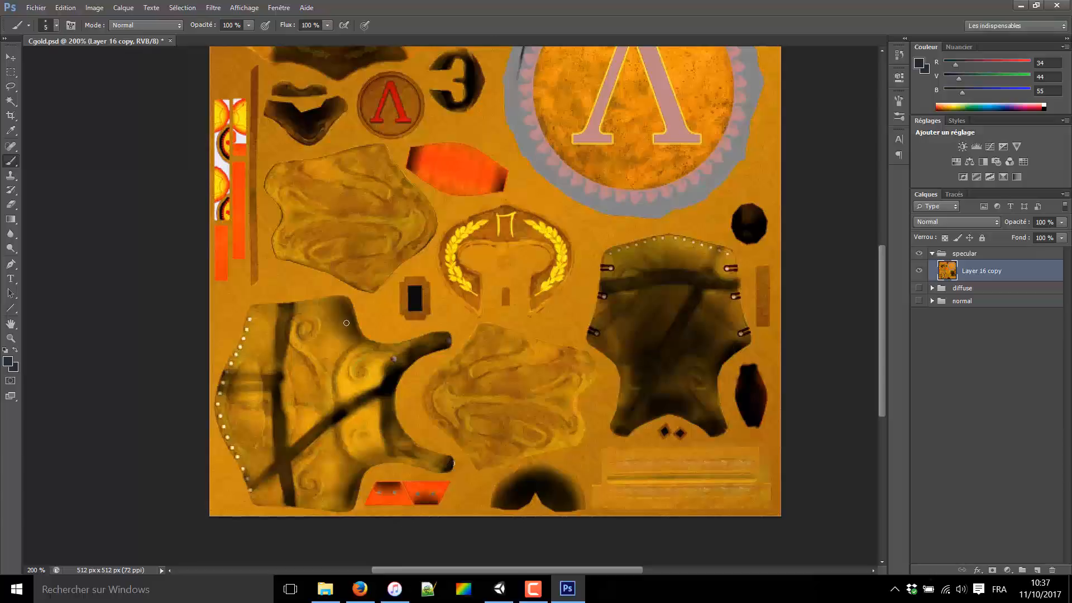
drag(625, 208, 613, 381)
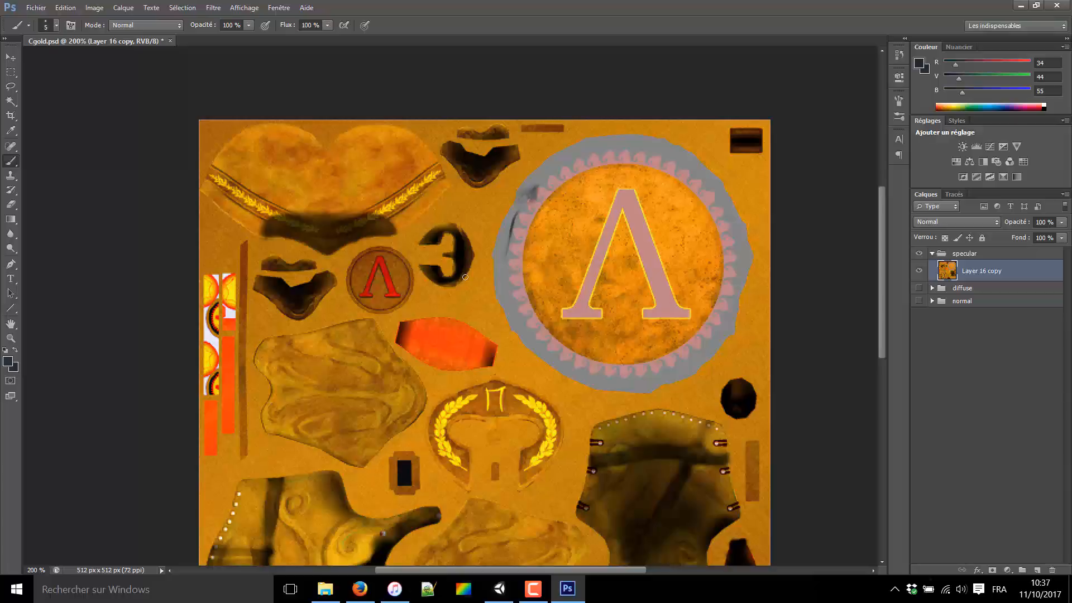
mouse_move(564, 350)
mouse_down()
mouse_move(551, 106)
mouse_move(582, 234)
mouse_up()
drag(695, 208, 666, 351)
drag(546, 342, 504, 115)
drag(527, 177, 554, 202)
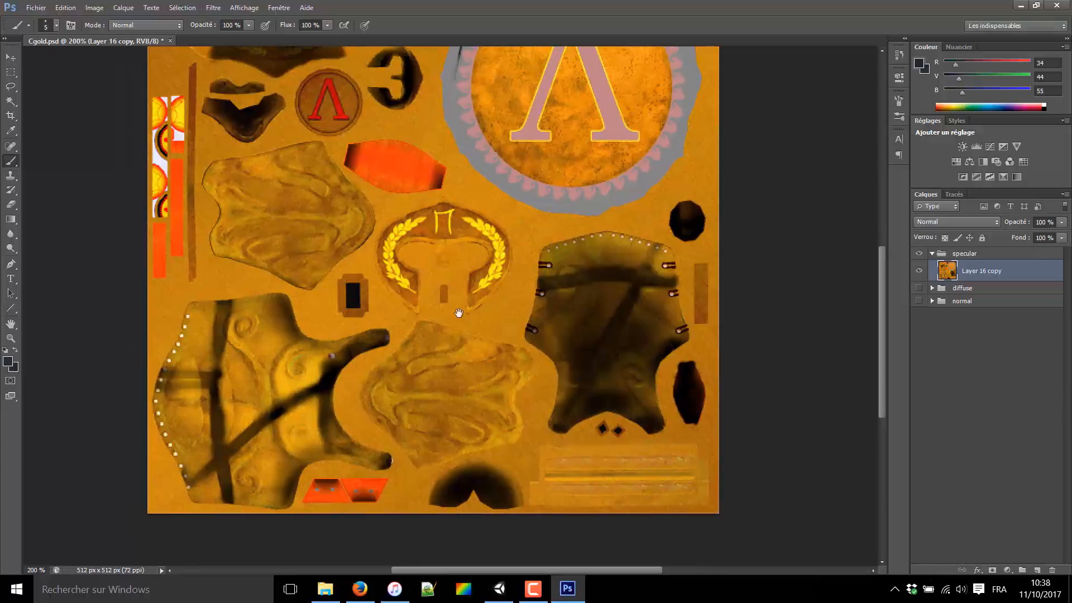
mouse_move(479, 251)
mouse_down()
mouse_move(506, 391)
mouse_move(546, 268)
mouse_move(536, 111)
mouse_up()
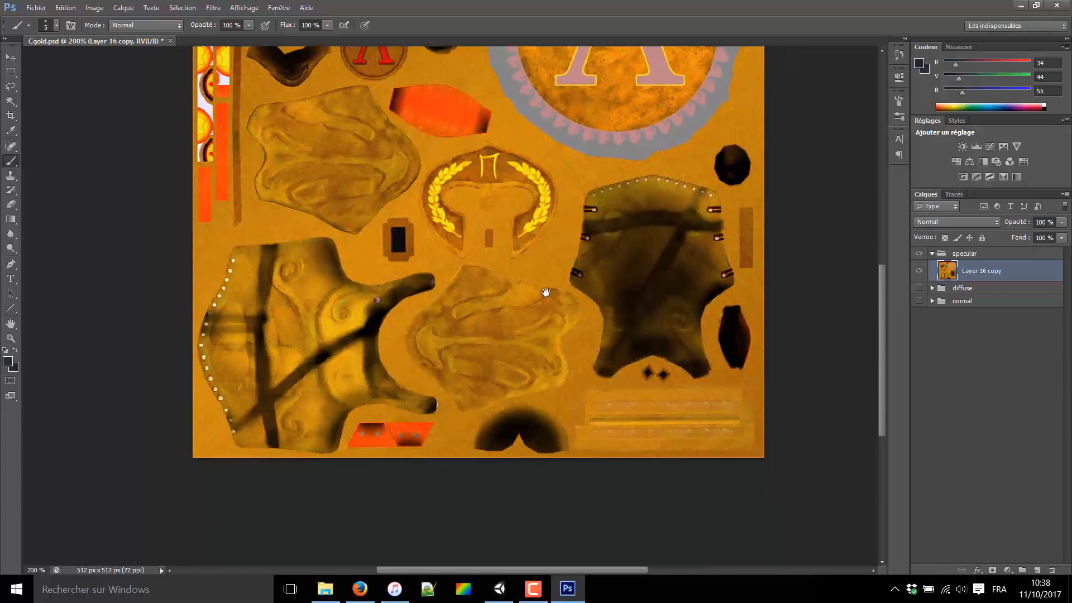
click(498, 588)
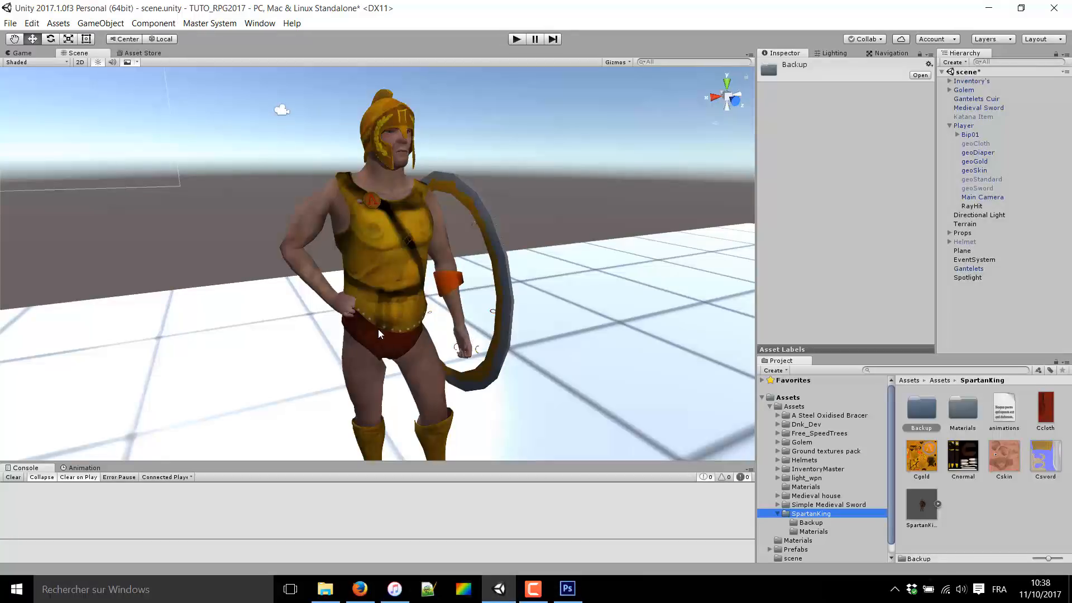
- Switch to Photoshop and erase most of the heart-shaped laurel-trimmed piece in the texture's upper-left corner with the 106 px eraser
click(567, 588)
drag(493, 256, 527, 471)
drag(505, 347, 478, 270)
drag(397, 158, 456, 315)
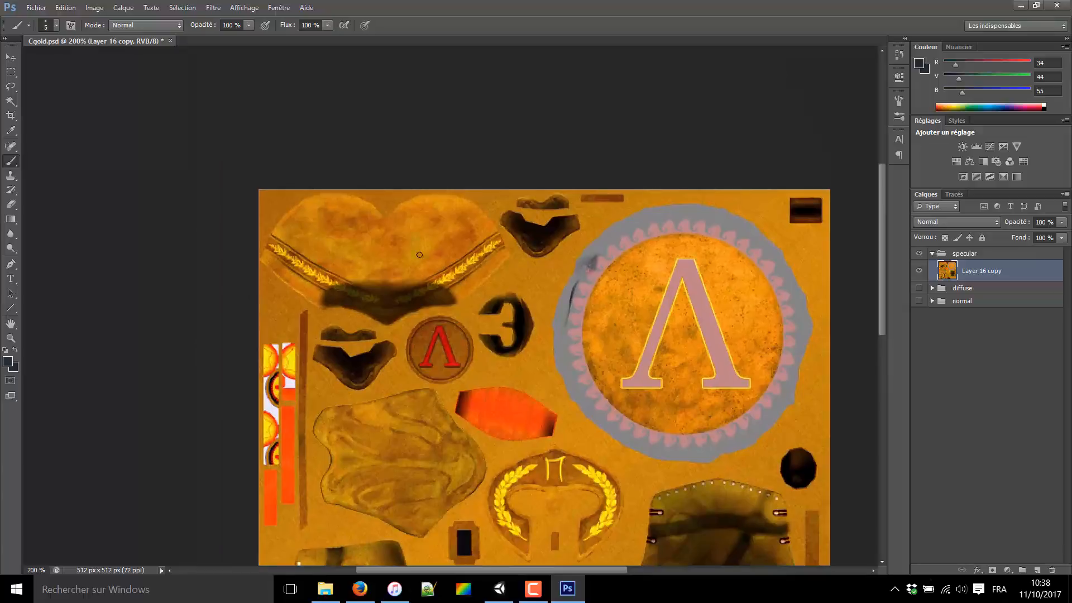
key(ctrl+plus)
drag(571, 283, 511, 119)
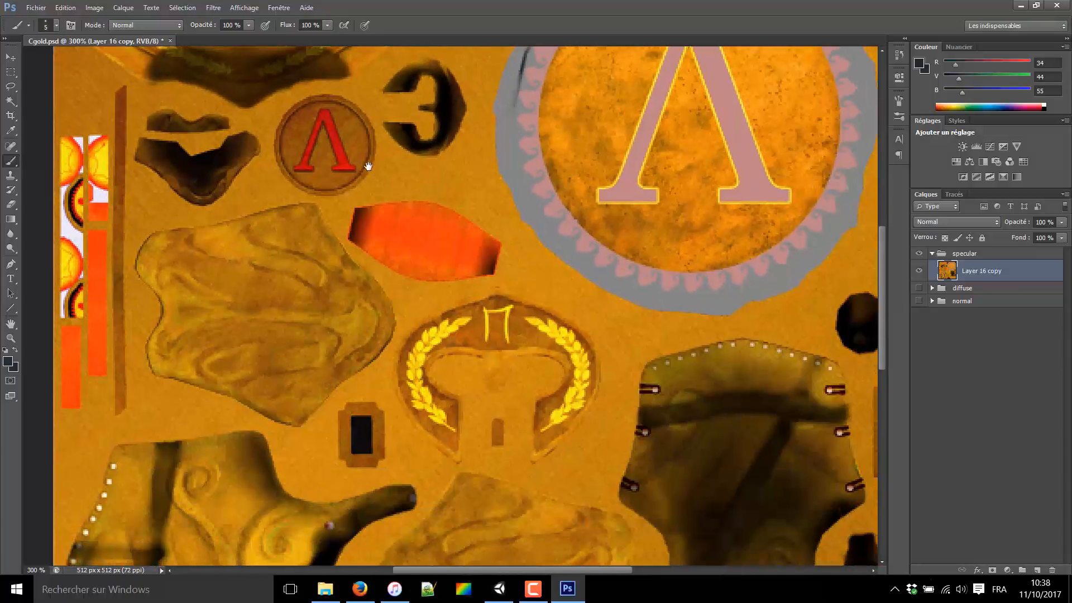
drag(358, 154, 440, 397)
mouse_move(358, 105)
mouse_down()
mouse_move(424, 184)
mouse_move(427, 147)
mouse_up()
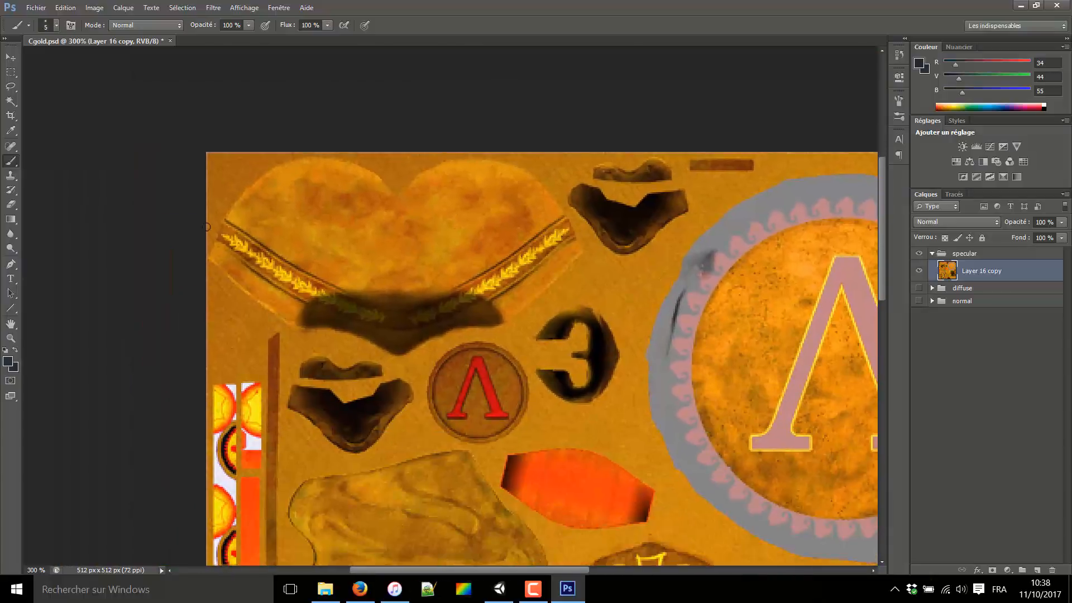
key(e)
click(260, 205)
mouse_move(259, 205)
mouse_down()
mouse_move(326, 225)
mouse_move(382, 264)
mouse_up()
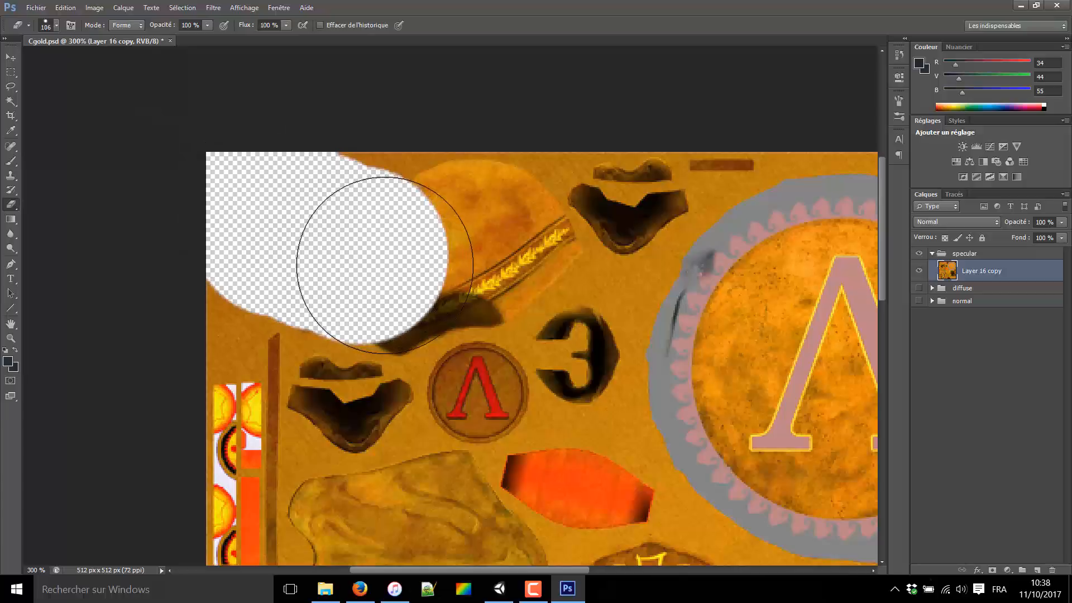
click(409, 269)
mouse_move(412, 192)
mouse_down()
mouse_move(469, 189)
mouse_move(462, 204)
mouse_up()
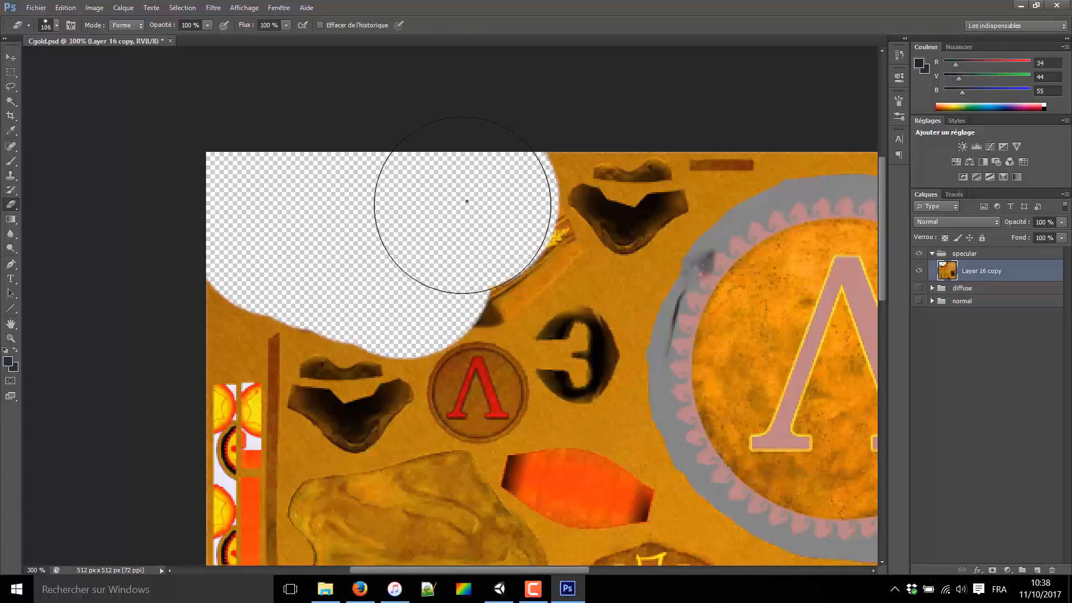
- Reduce the eraser to 53 px and erase the remaining laurel trim and dark edge of the heart-shaped piece
right_click(462, 204)
click(505, 226)
click(425, 205)
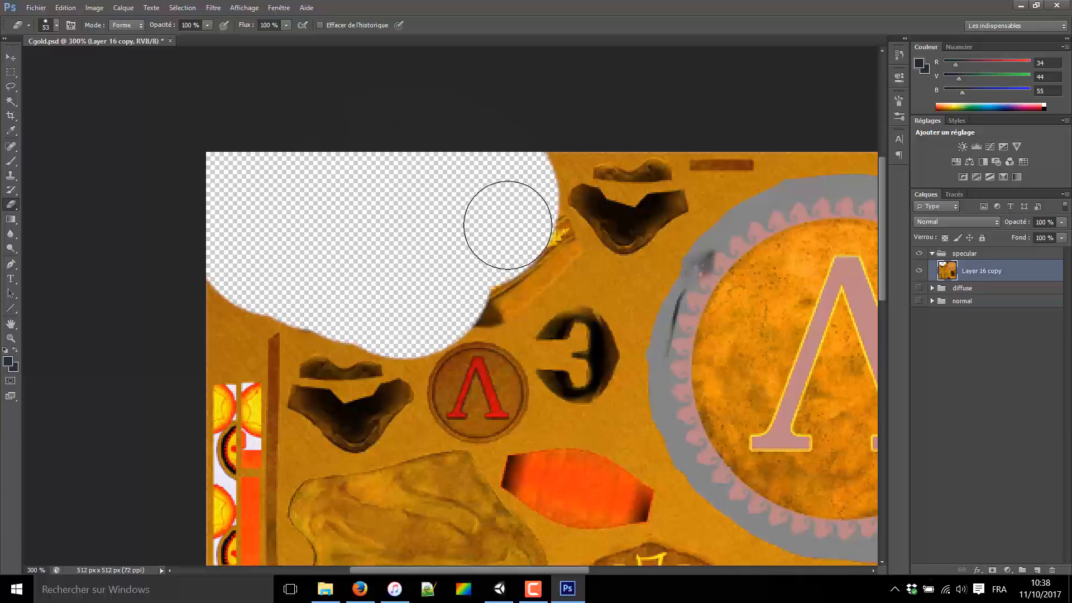
mouse_move(541, 247)
mouse_down()
mouse_move(497, 283)
mouse_move(471, 287)
mouse_move(448, 258)
mouse_up()
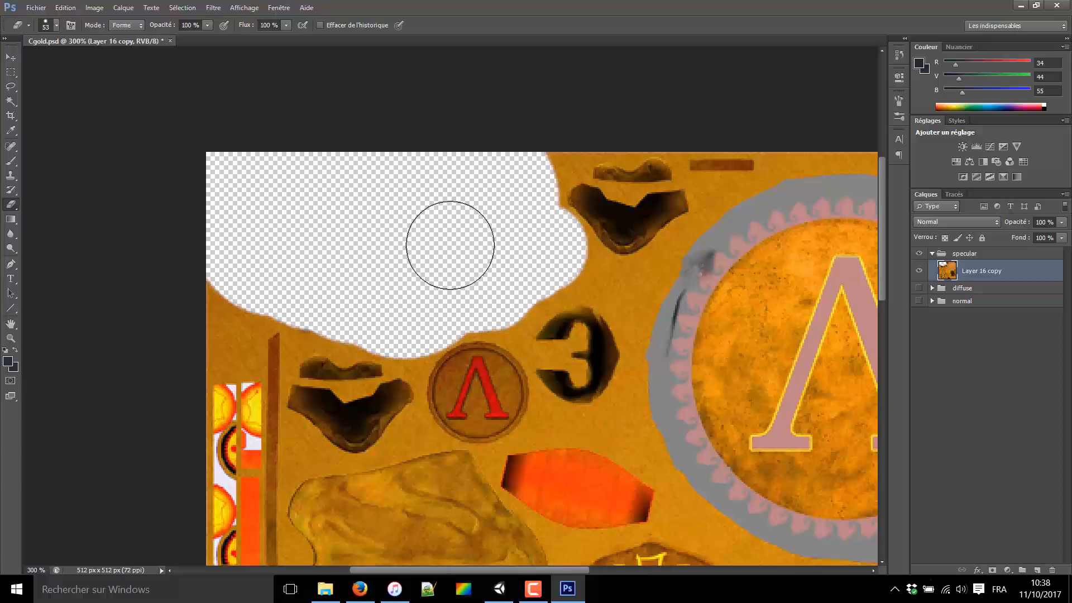
drag(582, 355, 458, 252)
- Erase the leftover corner along the texture's left edge beneath the cleared area, and save Cgold.psd
key(ctrl+minus)
mouse_move(493, 292)
mouse_down()
mouse_move(454, 74)
mouse_move(484, 253)
mouse_up()
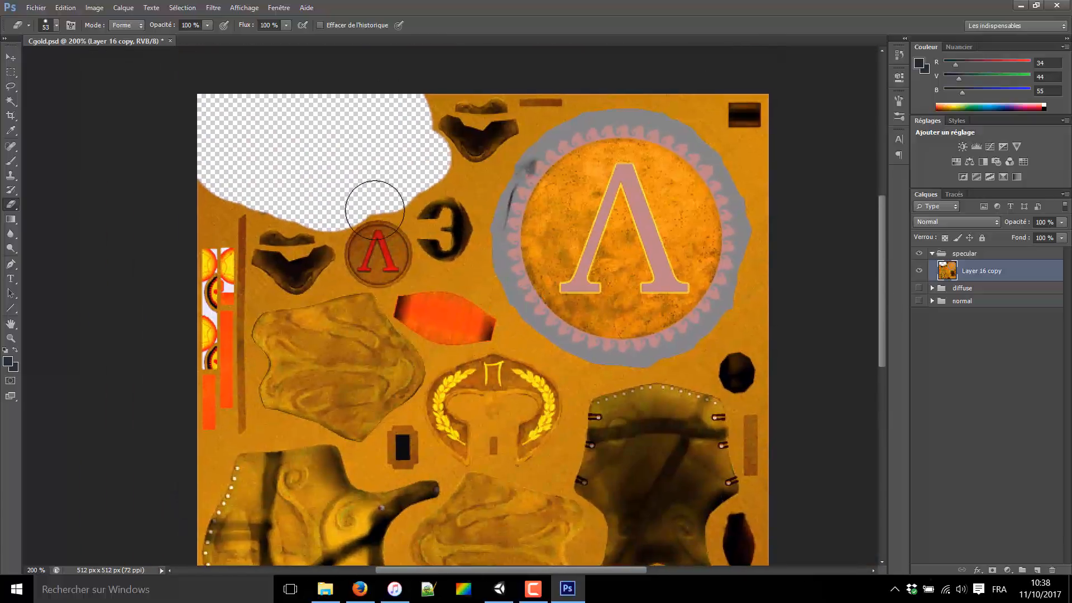
key(ctrl+s)
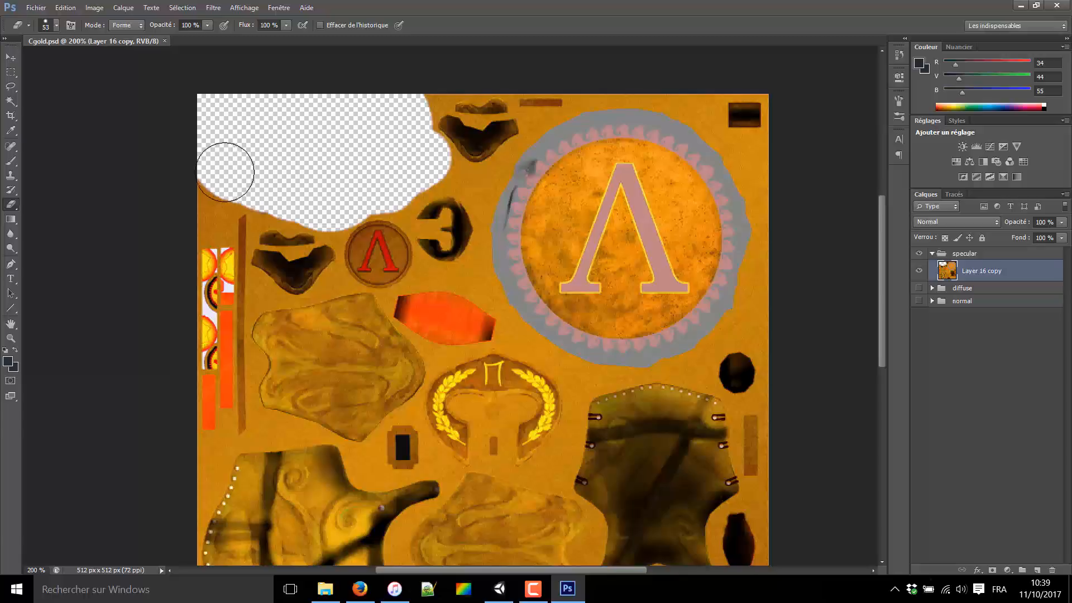
drag(201, 194, 356, 138)
key(ctrl+s)
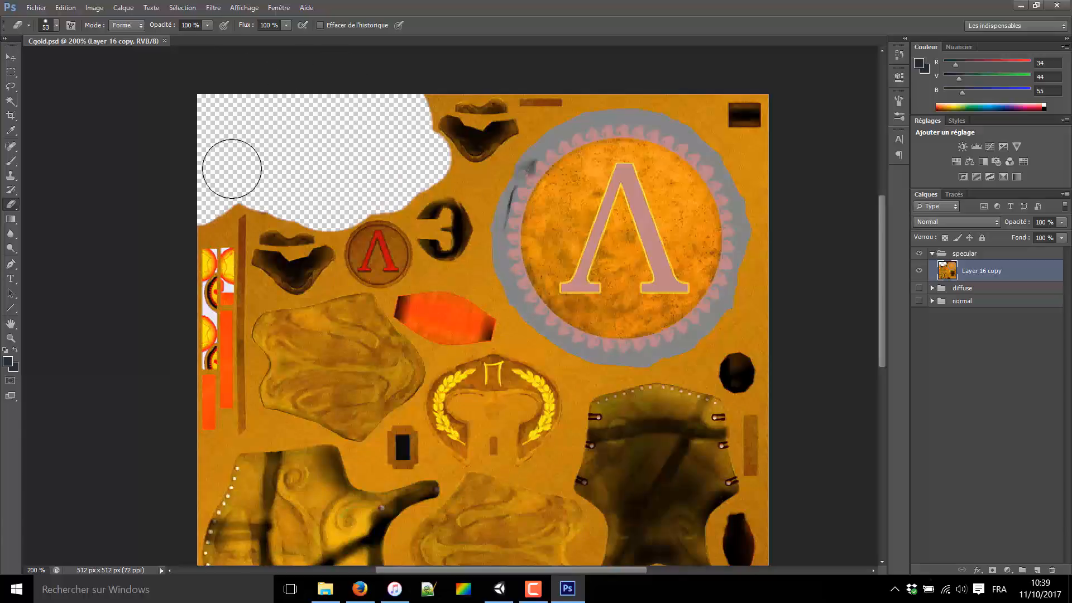
- Reduce the eraser to 14 px and try it on a small spot beside the laurel-wreath helmet front
key(ctrl+plus)
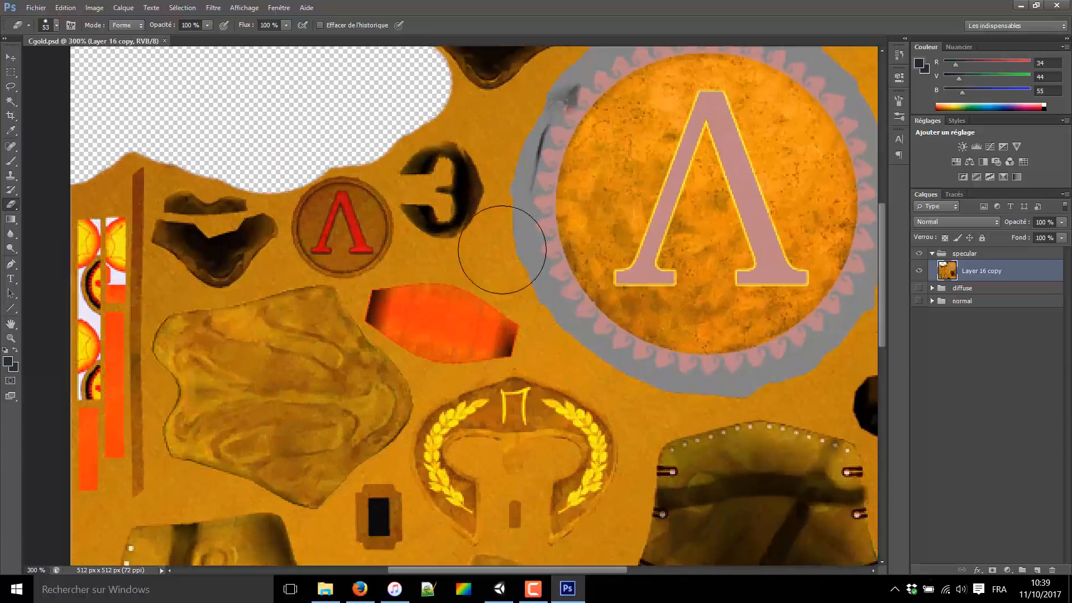
drag(598, 335, 529, 402)
drag(560, 222, 589, 93)
drag(383, 421, 456, 240)
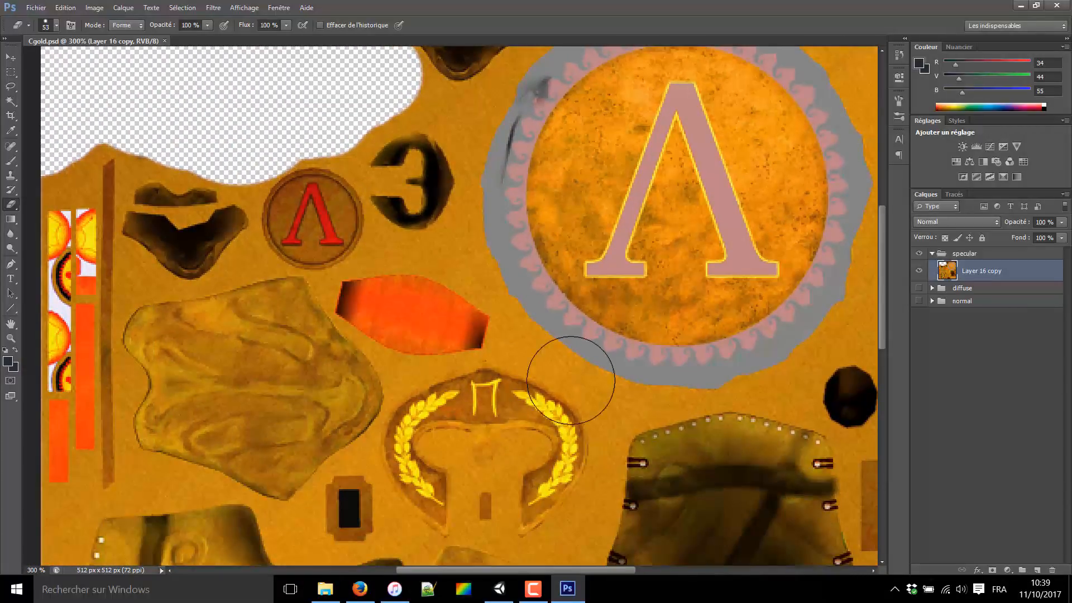
drag(304, 216, 452, 135)
drag(564, 180, 426, 320)
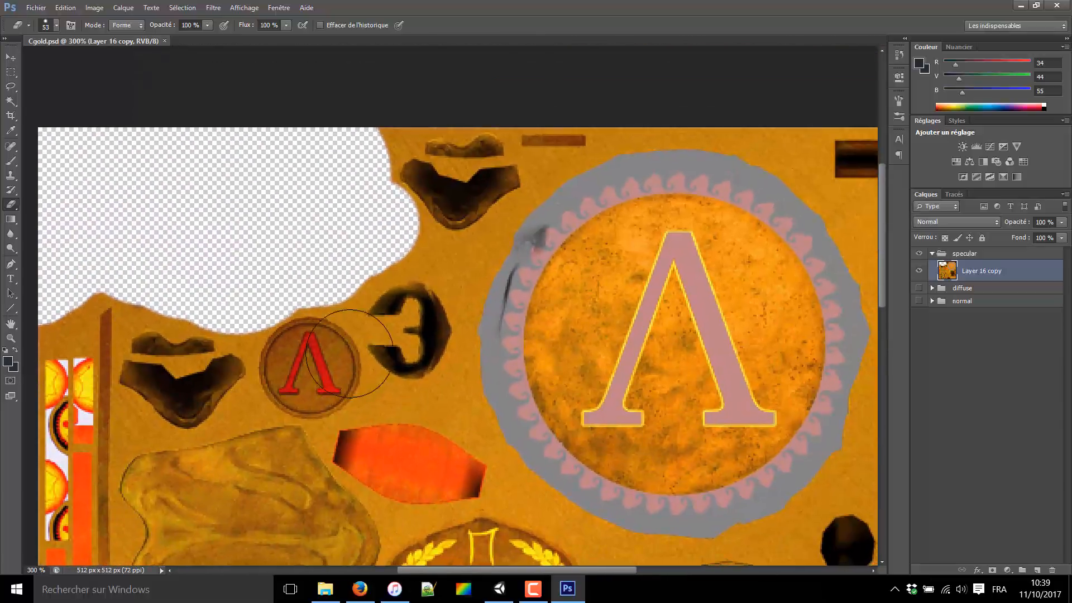
drag(528, 297, 514, 71)
right_click(479, 245)
click(501, 270)
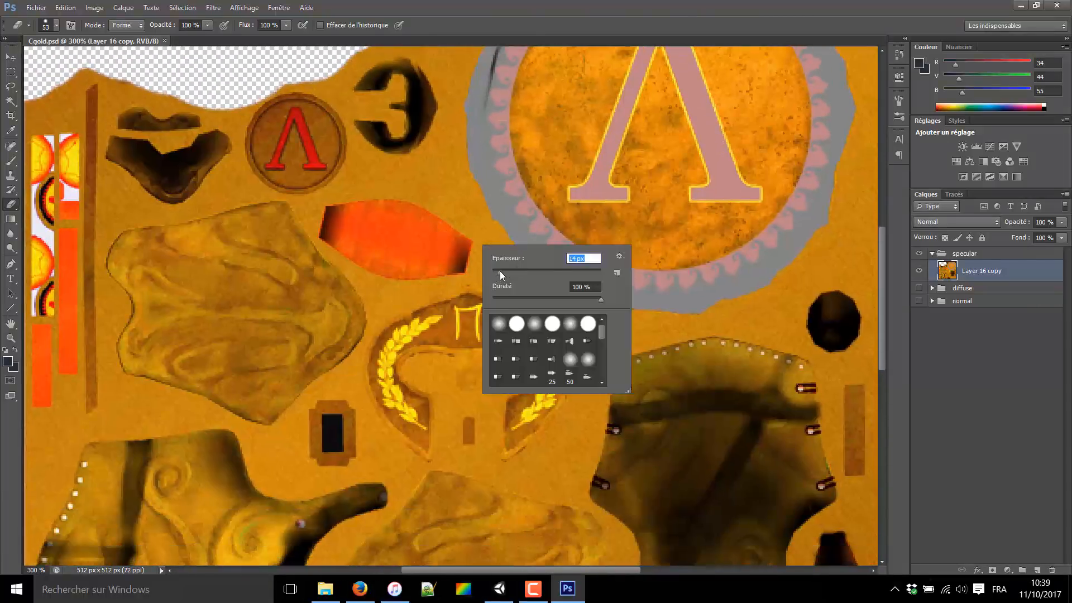
click(397, 364)
key(Return)
click(365, 376)
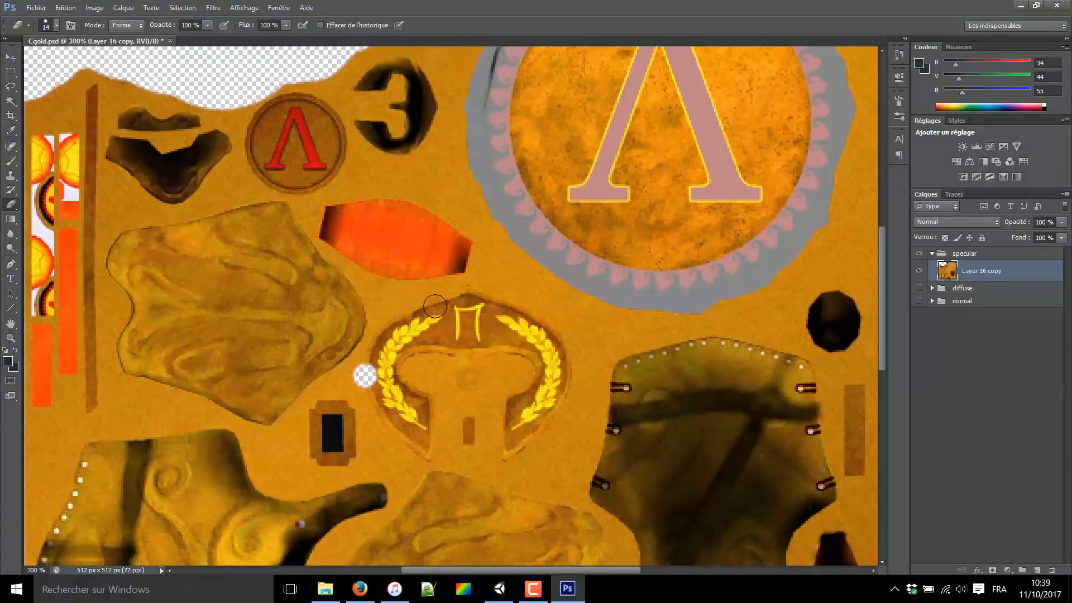
- Erase a half-round area at the texture's left edge beside the studded breastplate piece, and save Cgold.psd
drag(345, 381, 567, 34)
drag(424, 235, 447, 358)
mouse_move(250, 162)
mouse_down()
mouse_move(272, 215)
mouse_move(262, 173)
mouse_up()
drag(450, 135, 391, 327)
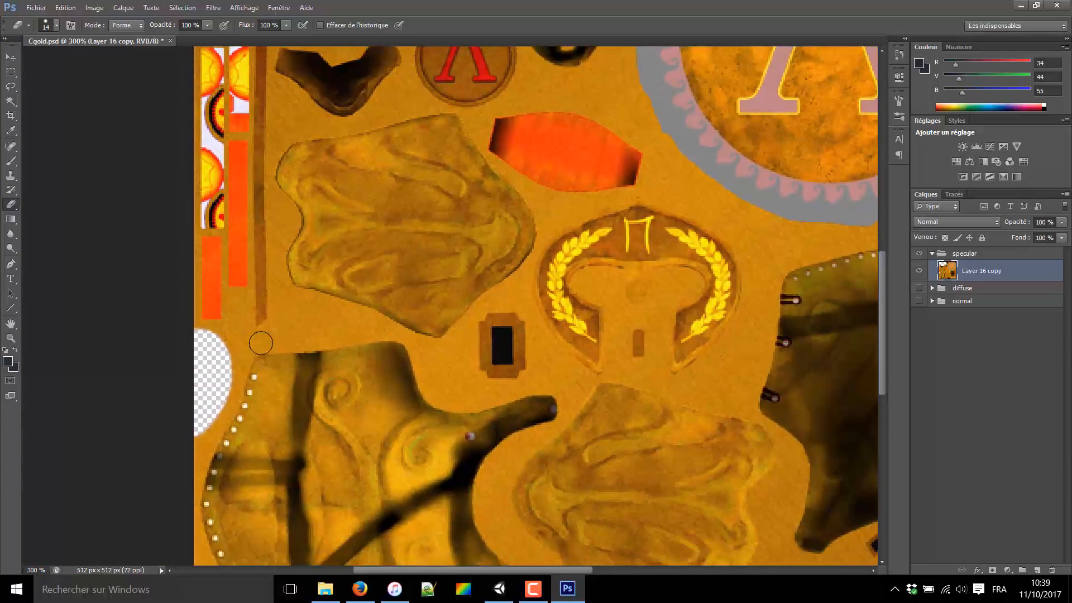
drag(488, 246, 369, 539)
drag(365, 307, 447, 340)
key(ctrl+s)
- Switch to Unity and examine the character's helmet, armour and shield from several angles, comparing with the Photoshop texture
click(499, 589)
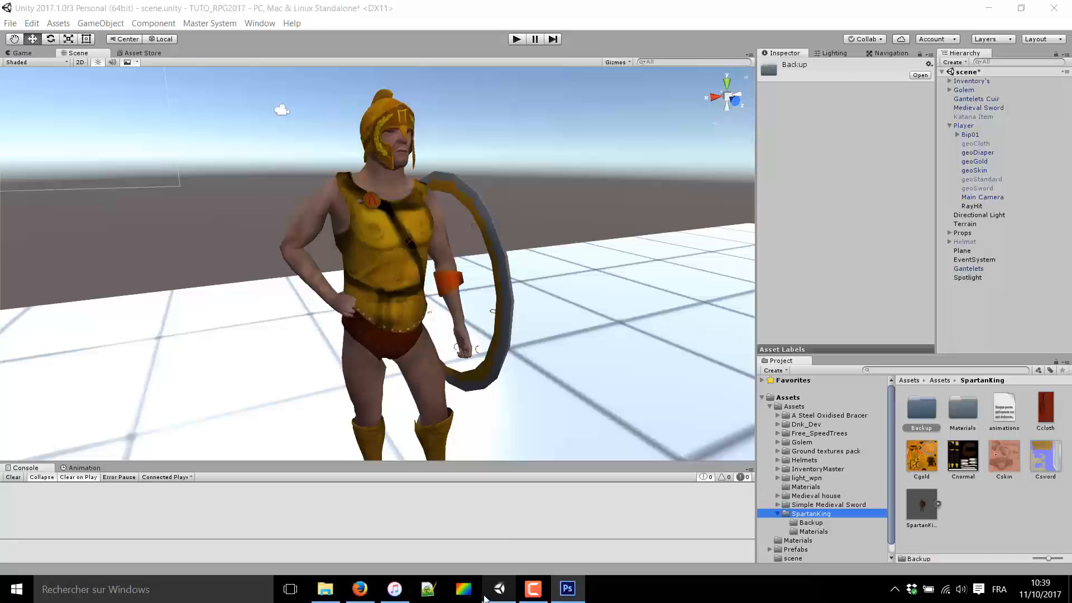
alt+drag(428, 217, 694, 263)
alt+scroll(694, 263, up, 3)
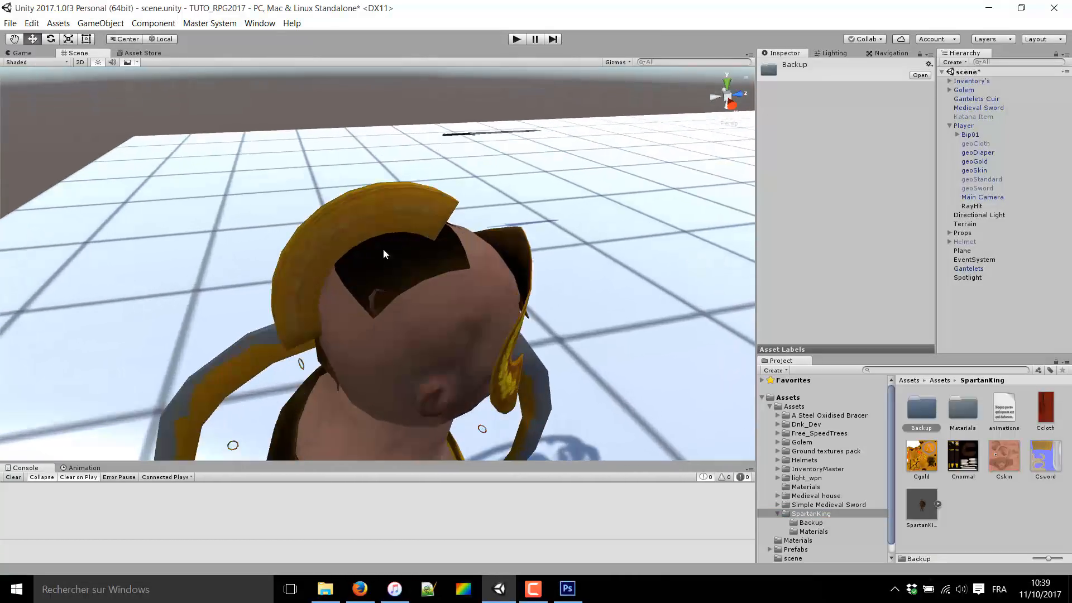
right_drag(522, 325, 308, 331)
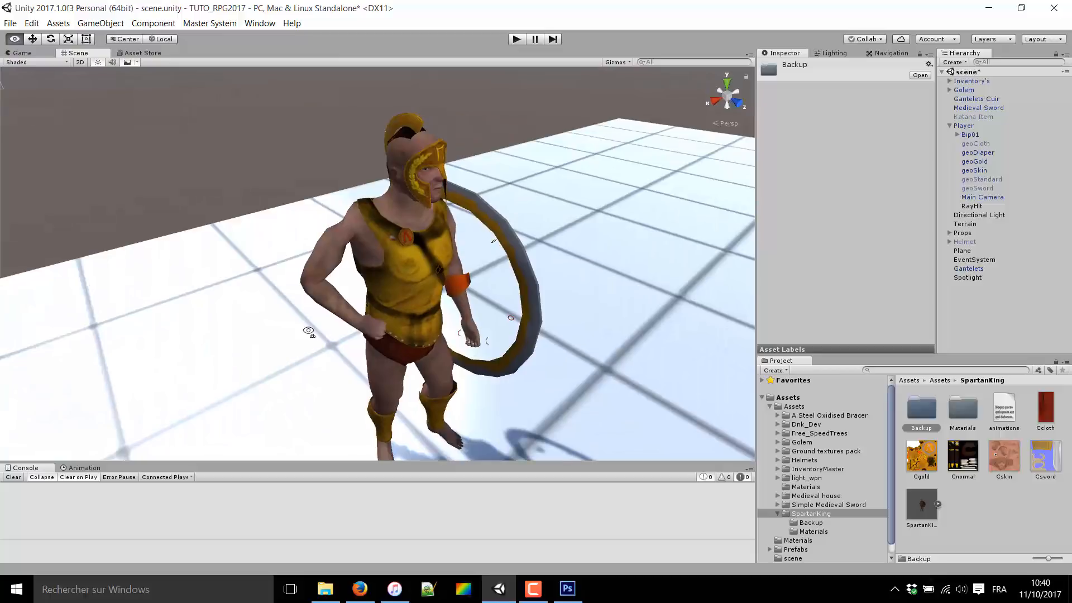
right_drag(401, 327, 424, 290)
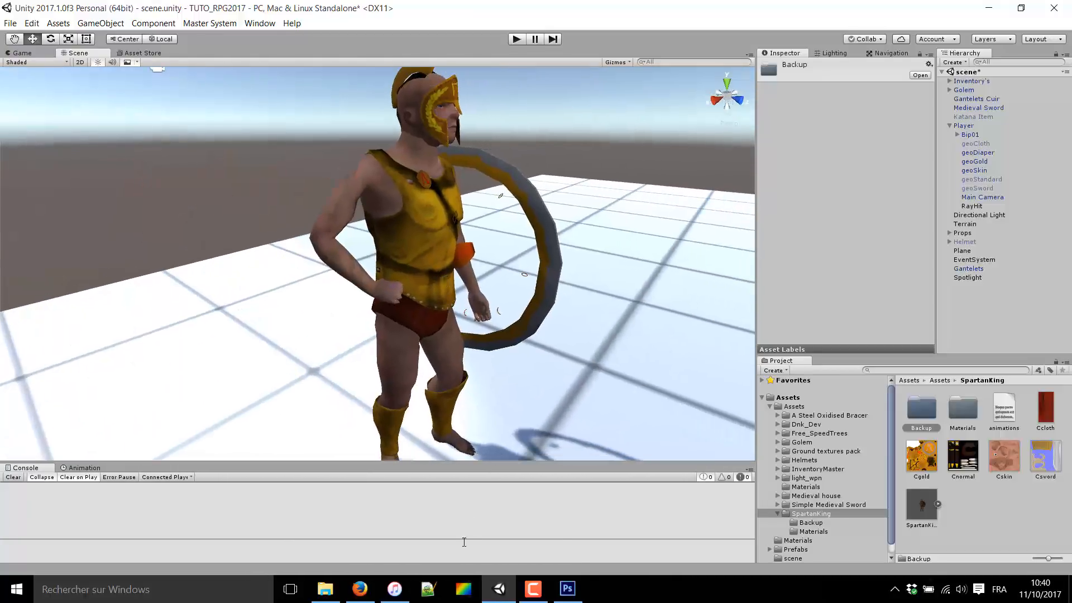
click(568, 588)
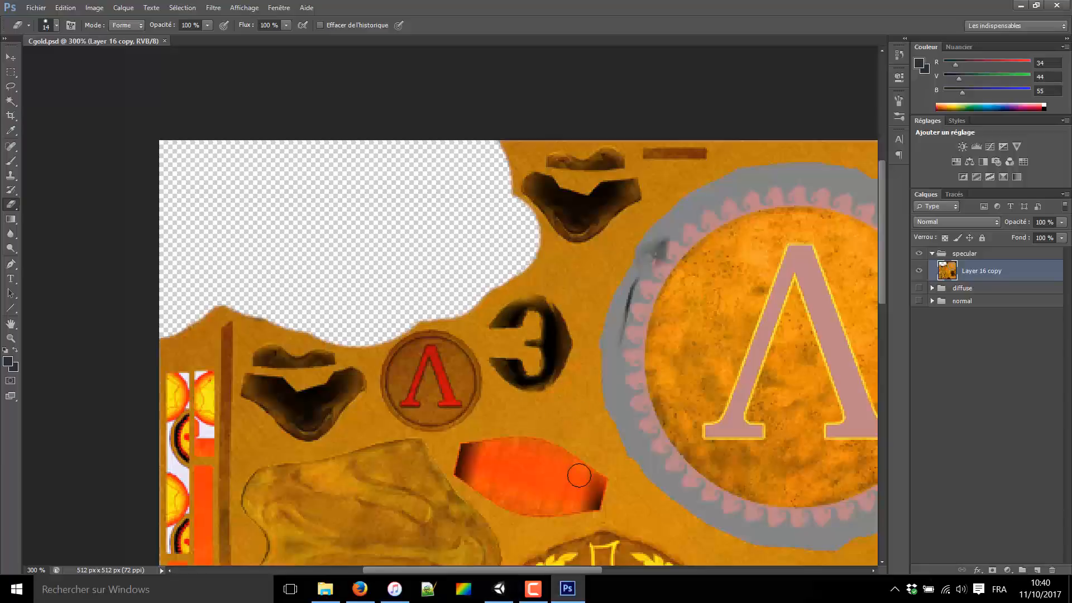
click(499, 588)
right_drag(475, 240, 389, 270)
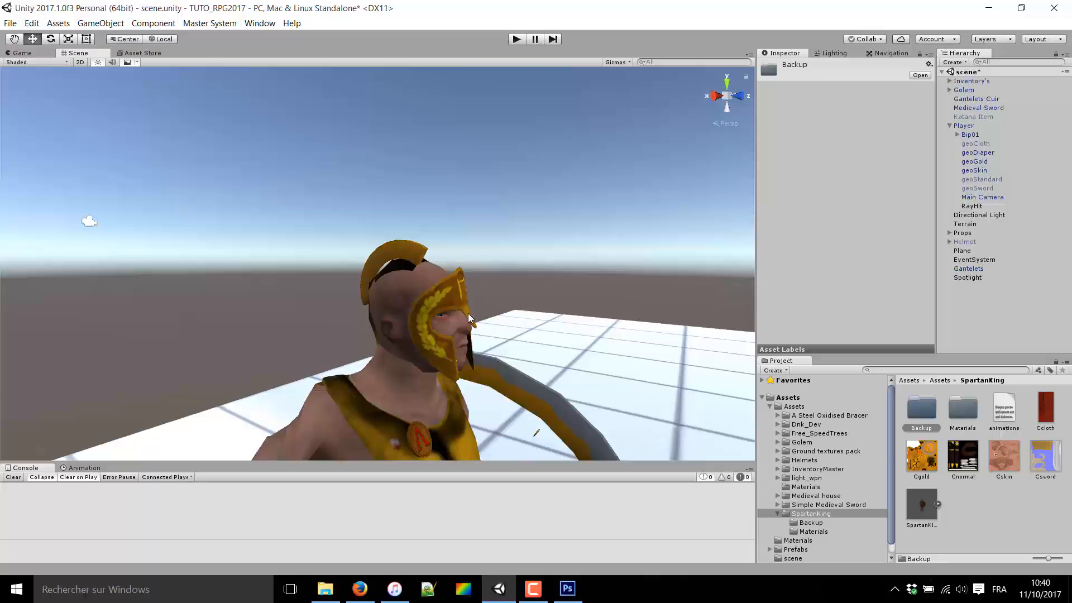
mouse_move(479, 333)
right_down()
mouse_move(462, 330)
mouse_move(484, 326)
mouse_move(471, 362)
mouse_move(481, 353)
right_up()
scroll(484, 325, down, 5)
scroll(472, 362, up, 4)
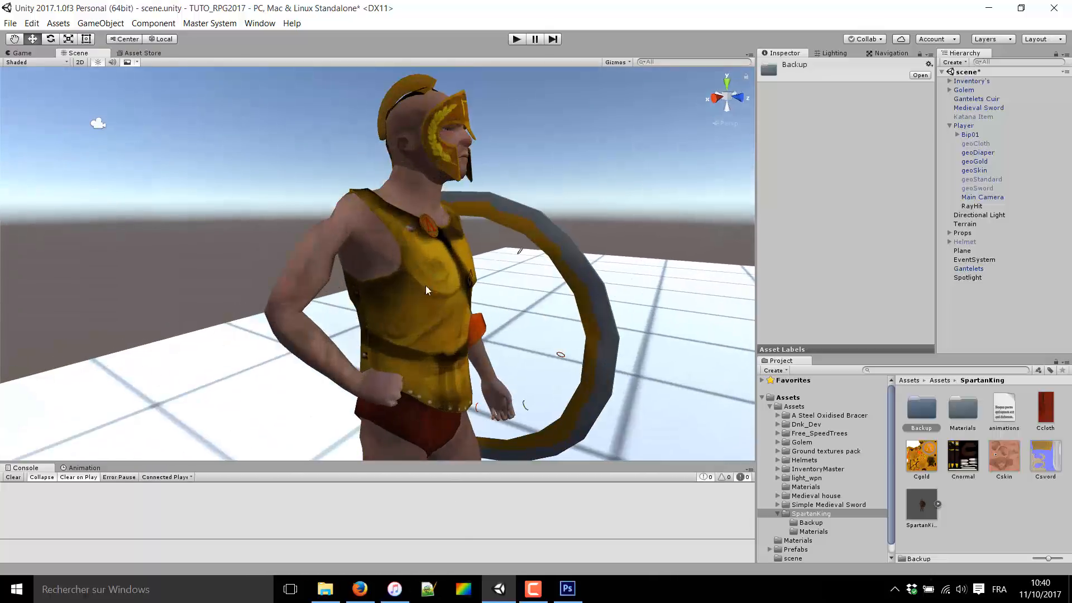
- Switch to Photoshop, enlarge the eraser to 32 px, erase the laurel-wreath helmet front, and save Cgold.psd
click(568, 589)
drag(618, 382, 505, 203)
mouse_move(561, 323)
mouse_down()
mouse_move(532, 194)
mouse_move(637, 376)
mouse_move(511, 217)
mouse_move(520, 190)
mouse_up()
right_click(456, 257)
drag(472, 283, 487, 284)
mouse_move(433, 253)
mouse_down()
mouse_move(472, 230)
mouse_move(531, 286)
mouse_move(500, 355)
mouse_move(395, 361)
mouse_move(373, 290)
mouse_move(376, 274)
mouse_move(435, 247)
mouse_move(414, 292)
mouse_move(486, 318)
mouse_move(473, 161)
mouse_move(507, 369)
mouse_move(498, 416)
mouse_up()
mouse_move(542, 282)
mouse_down()
mouse_move(603, 340)
mouse_move(498, 223)
mouse_up()
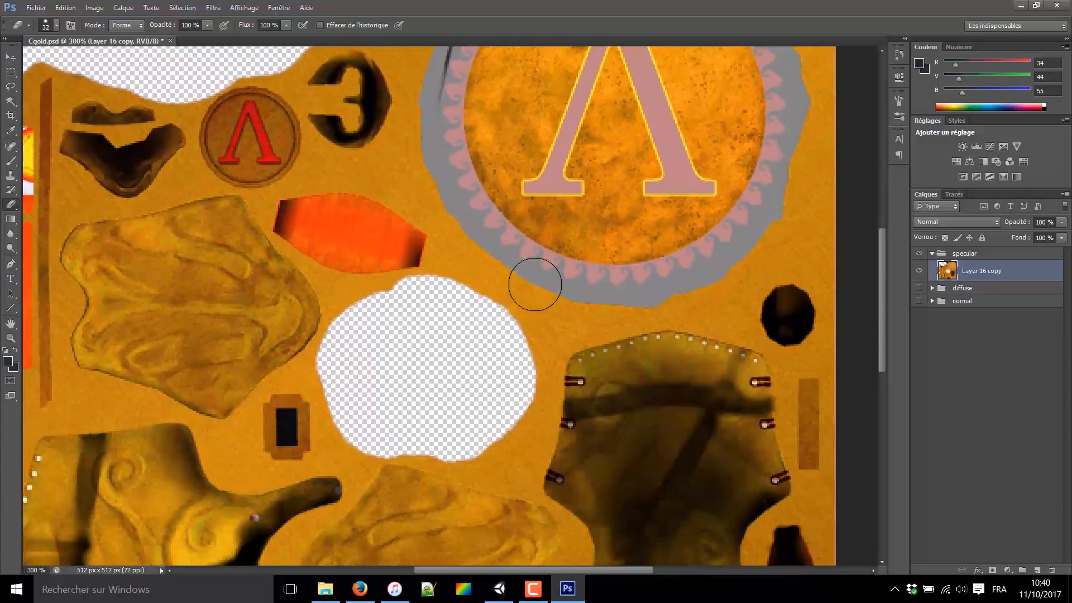
key(ctrl+s)
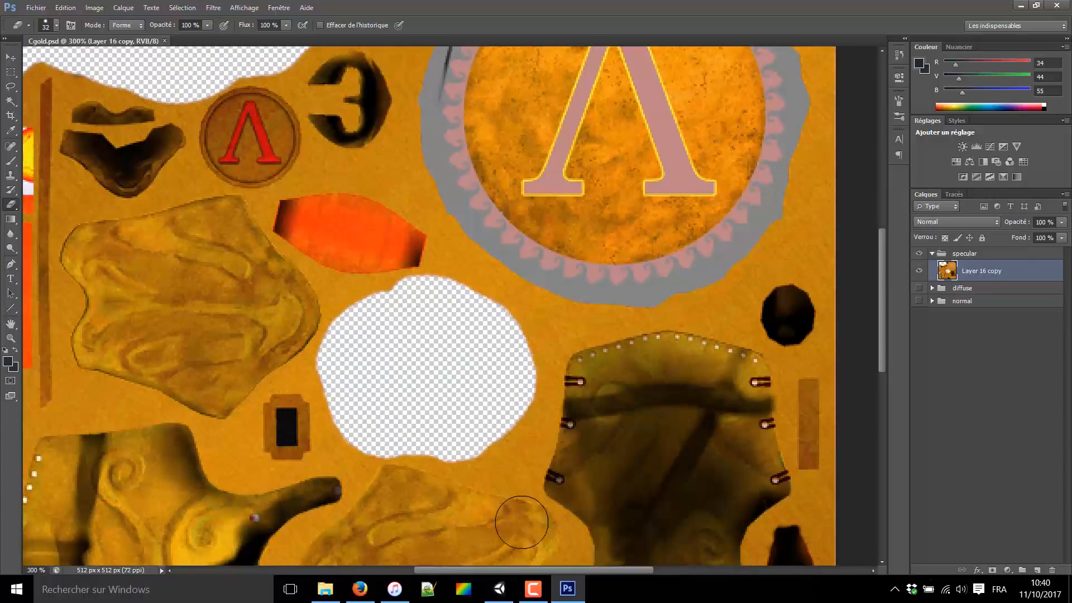
- Switch to Unity and inspect the character's head and face closely for leftover helmet parts
click(499, 589)
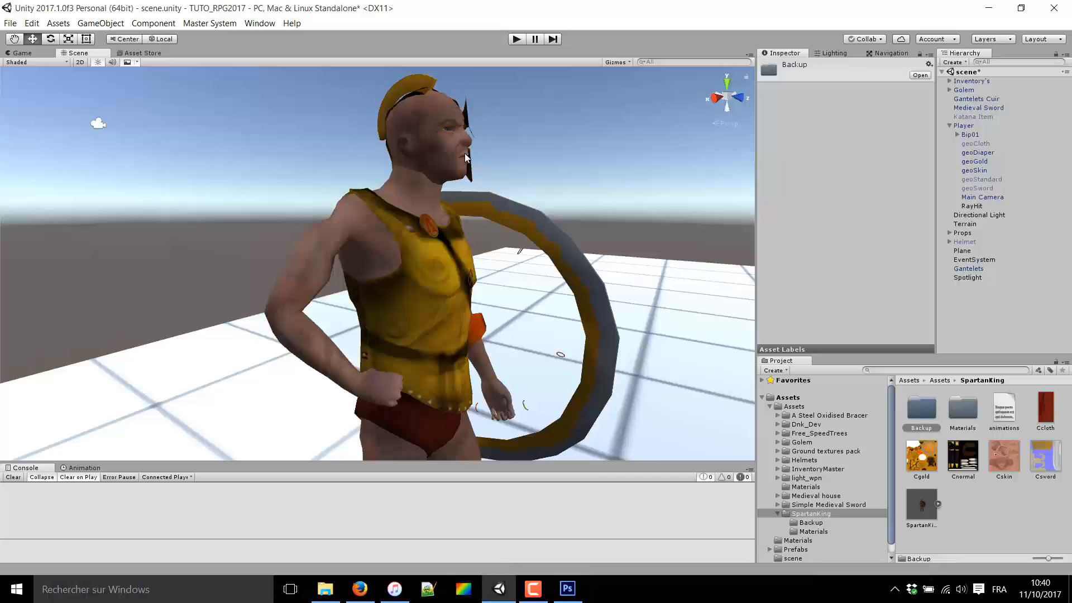
right_drag(494, 169, 514, 119)
scroll(519, 116, up, 5)
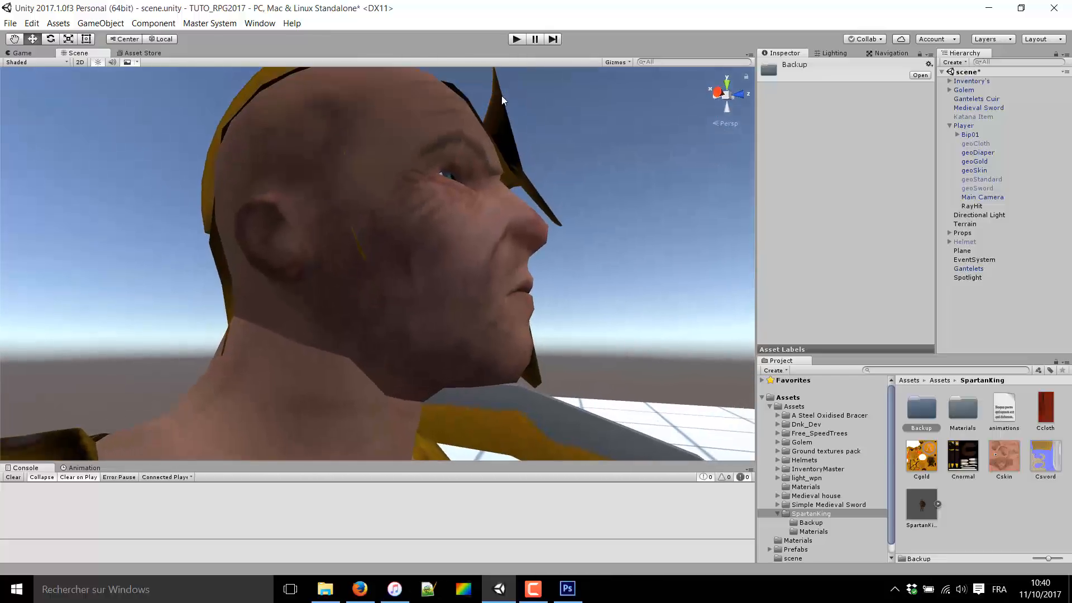
scroll(528, 367, down, 5)
right_drag(528, 369, 567, 443)
- Switch to Photoshop, erase the dark 3-shaped piece between the red Λ medallion and the shield, and save Cgold.psd
click(568, 590)
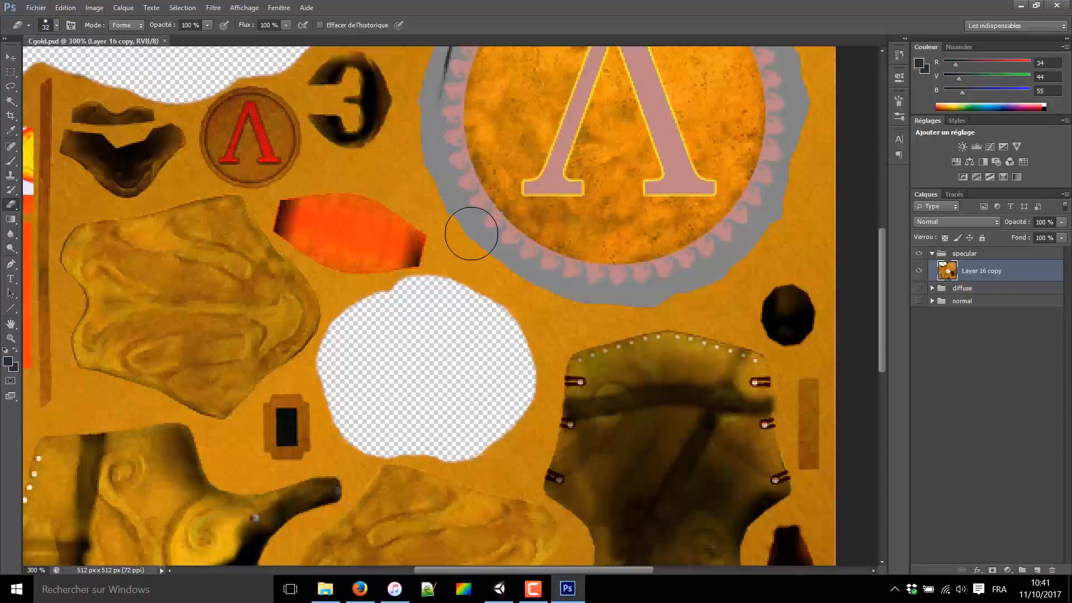
drag(355, 190, 441, 380)
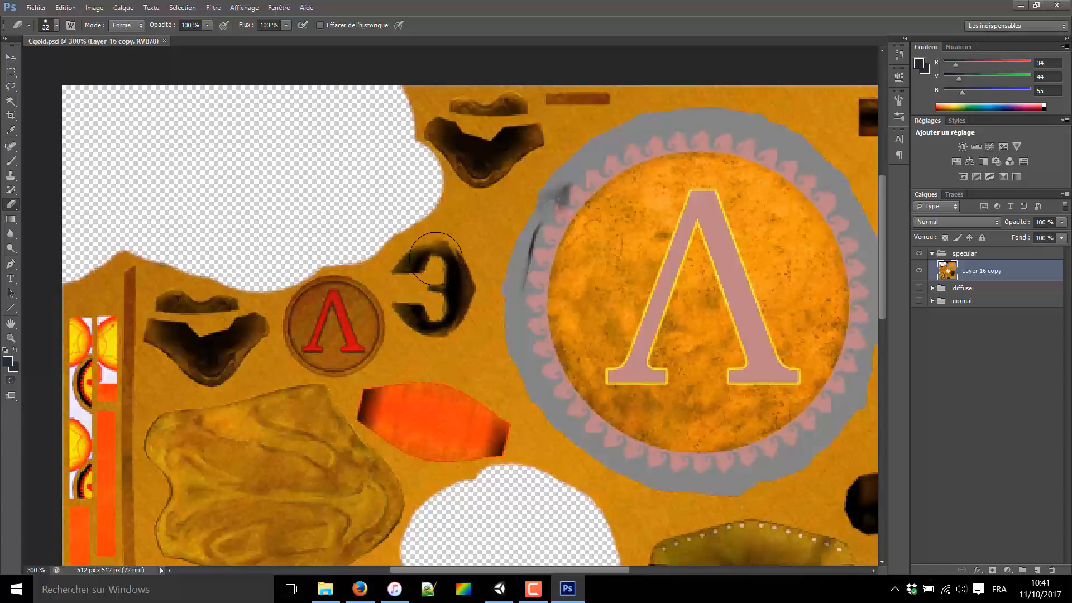
mouse_move(416, 204)
mouse_down()
mouse_move(462, 268)
mouse_move(445, 324)
mouse_move(370, 240)
mouse_move(426, 271)
mouse_move(408, 225)
mouse_up()
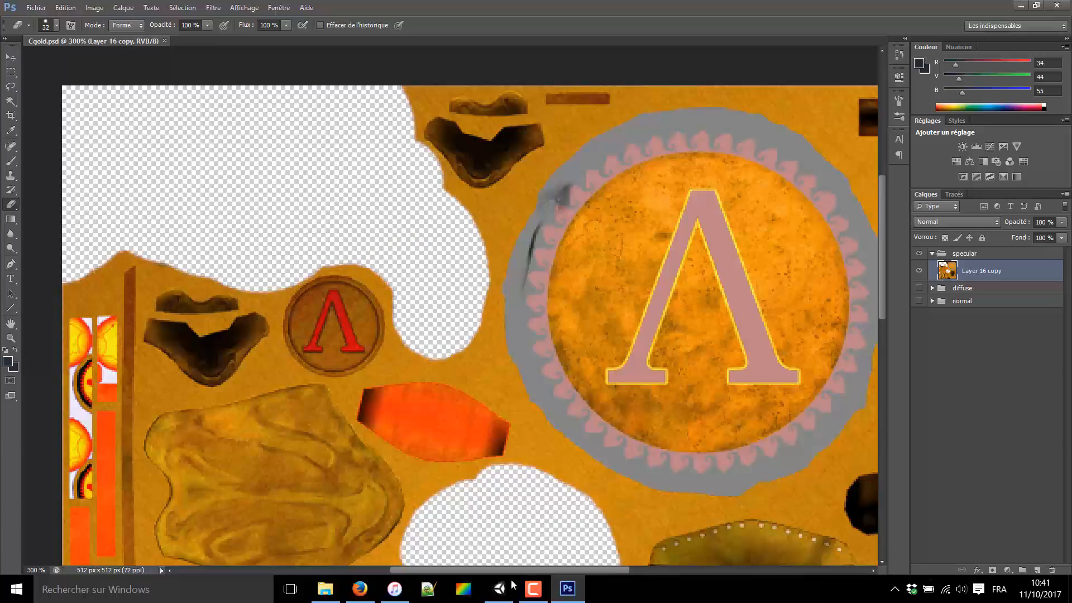
- Switch to Unity and check the helmet area around the character's face and crest from the side
click(500, 588)
key(w)
right_drag(420, 227, 426, 213)
key(s)
right_drag(545, 233, 534, 302)
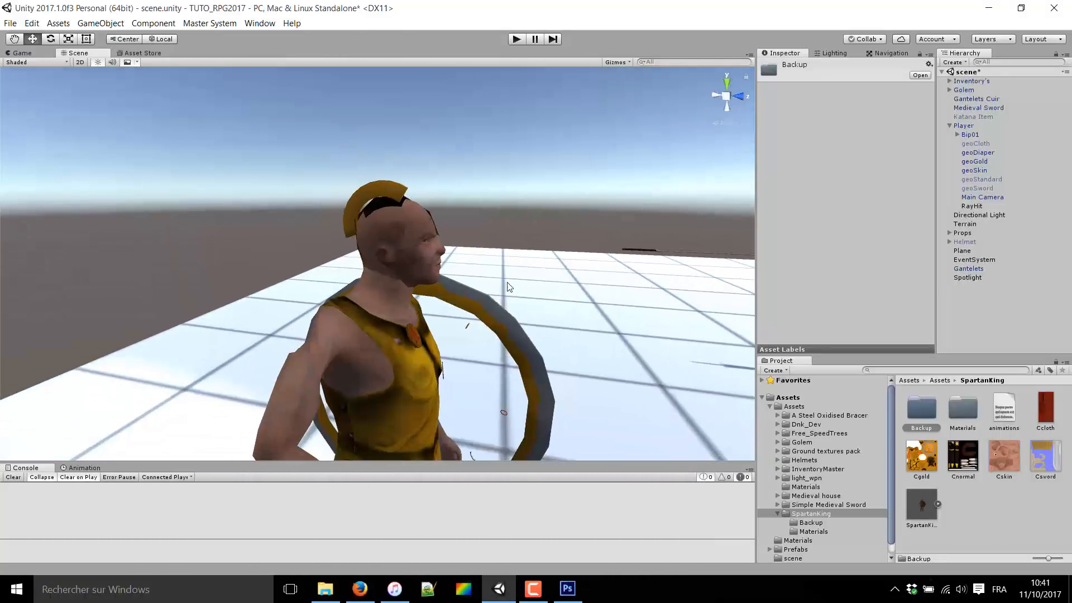
- Switch to Photoshop and look over the pieces left in the texture to identify further helmet parts
click(566, 593)
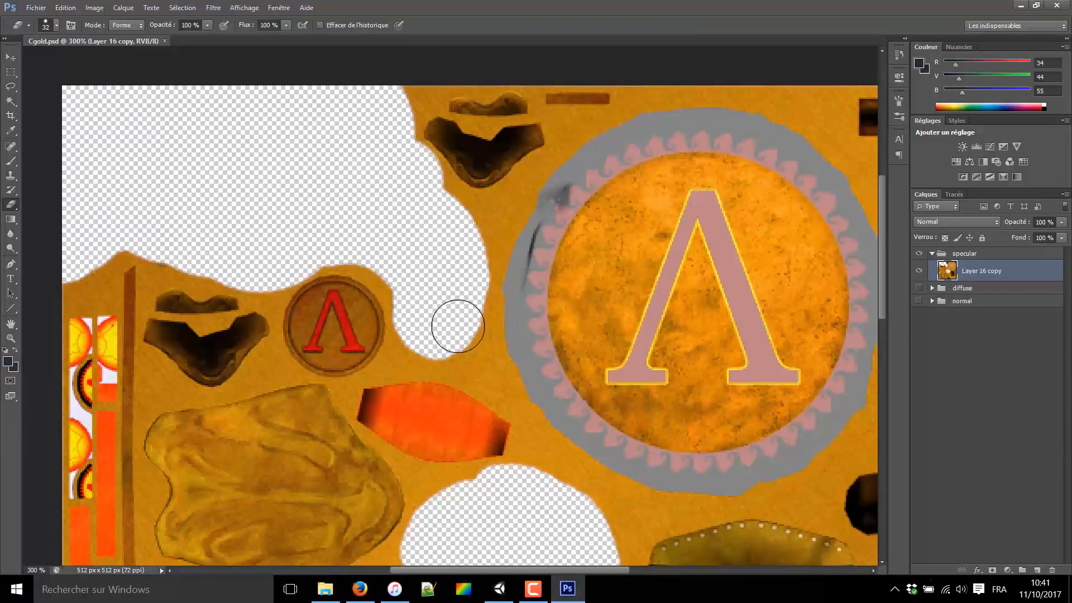
drag(497, 306, 467, 215)
drag(557, 367, 412, 211)
drag(501, 346, 595, 177)
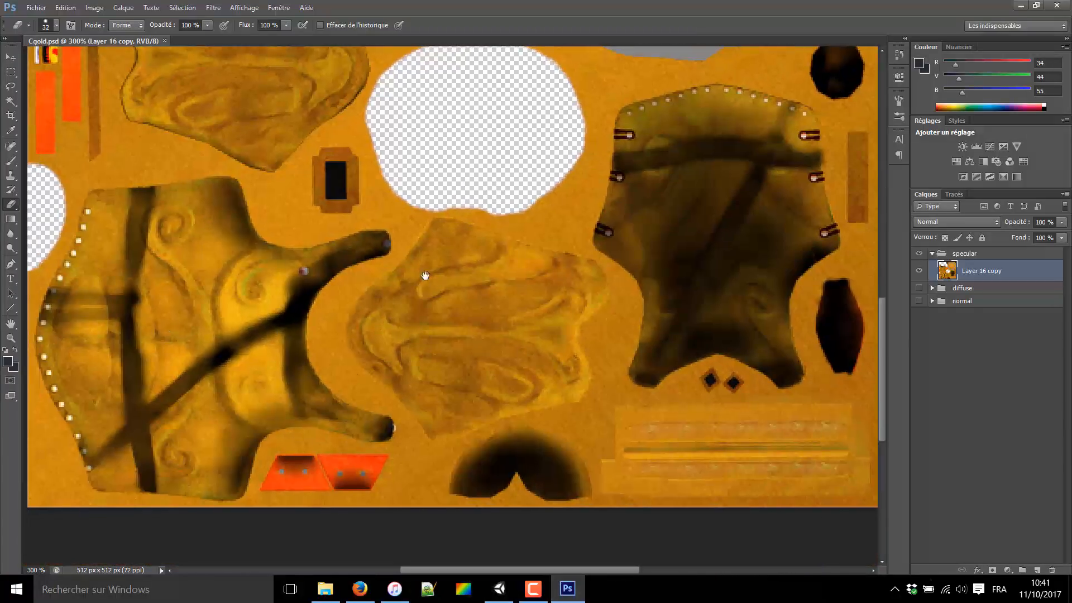
drag(423, 269, 411, 395)
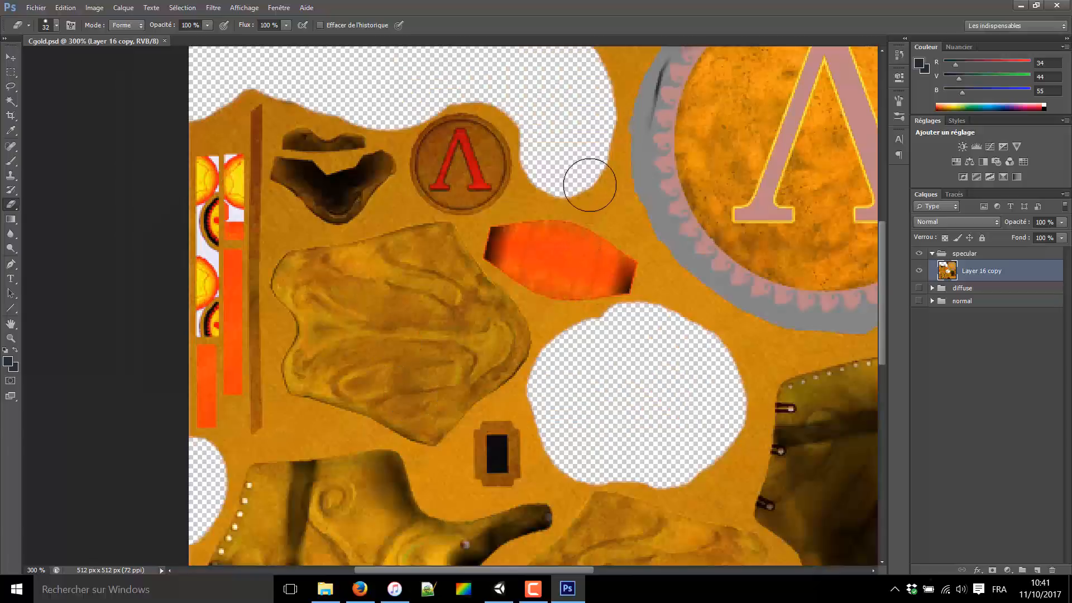
drag(700, 163, 641, 227)
drag(518, 332, 539, 380)
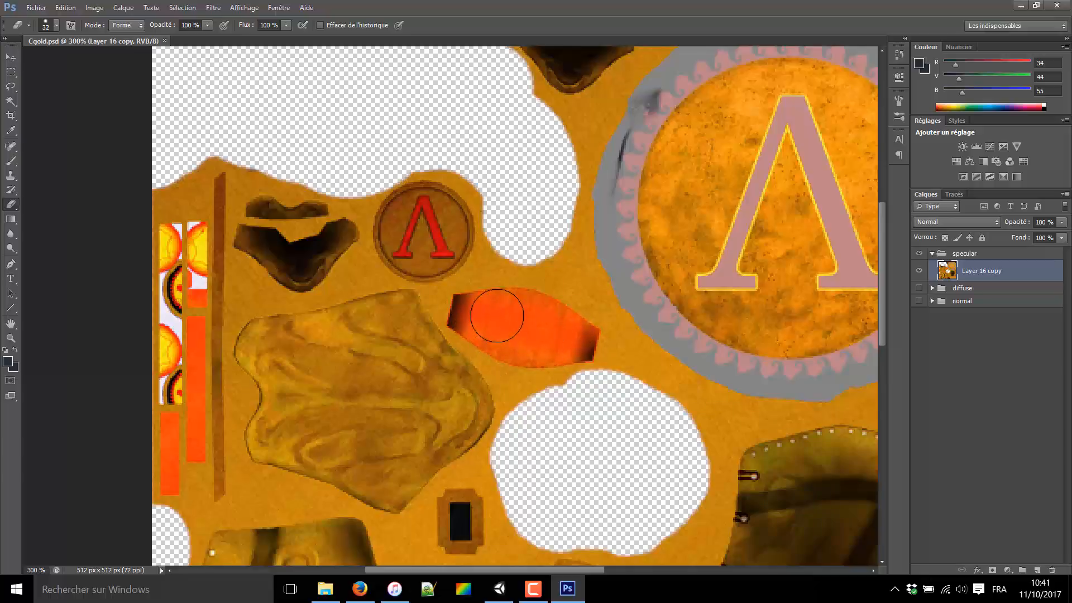
- Inspect the orange forearm band in Unity, switch back to Photoshop and erase the matching orange piece below the red Λ medallion
click(501, 594)
right_drag(526, 387, 334, 286)
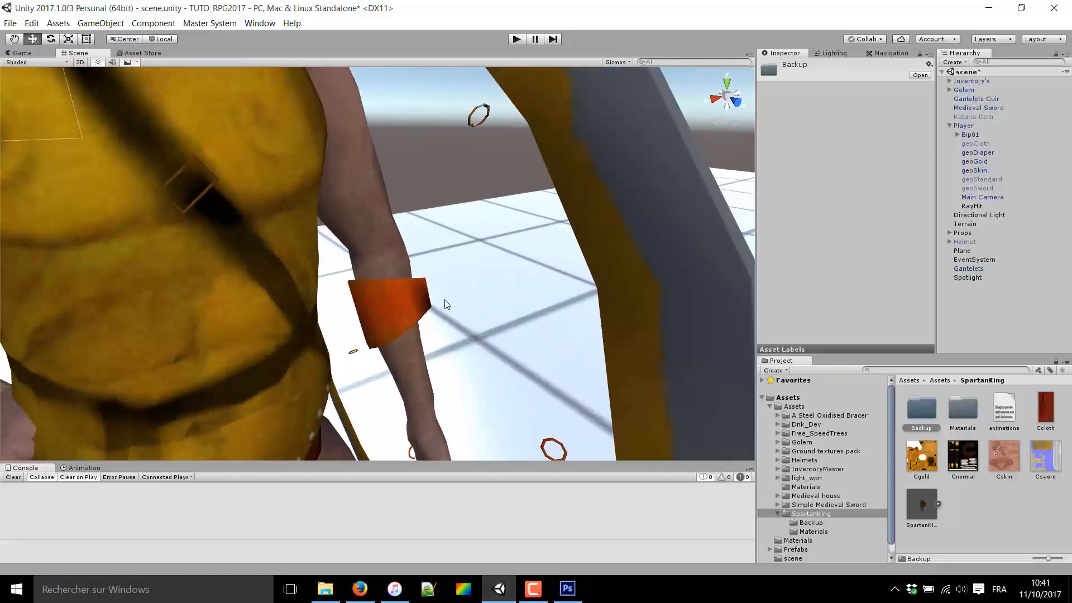
right_drag(446, 302, 437, 297)
click(568, 590)
mouse_move(556, 299)
mouse_down()
mouse_move(563, 342)
mouse_move(551, 300)
mouse_move(569, 320)
mouse_move(560, 387)
mouse_move(469, 317)
mouse_move(517, 244)
mouse_move(510, 212)
mouse_move(541, 383)
mouse_move(529, 397)
mouse_move(546, 328)
mouse_up()
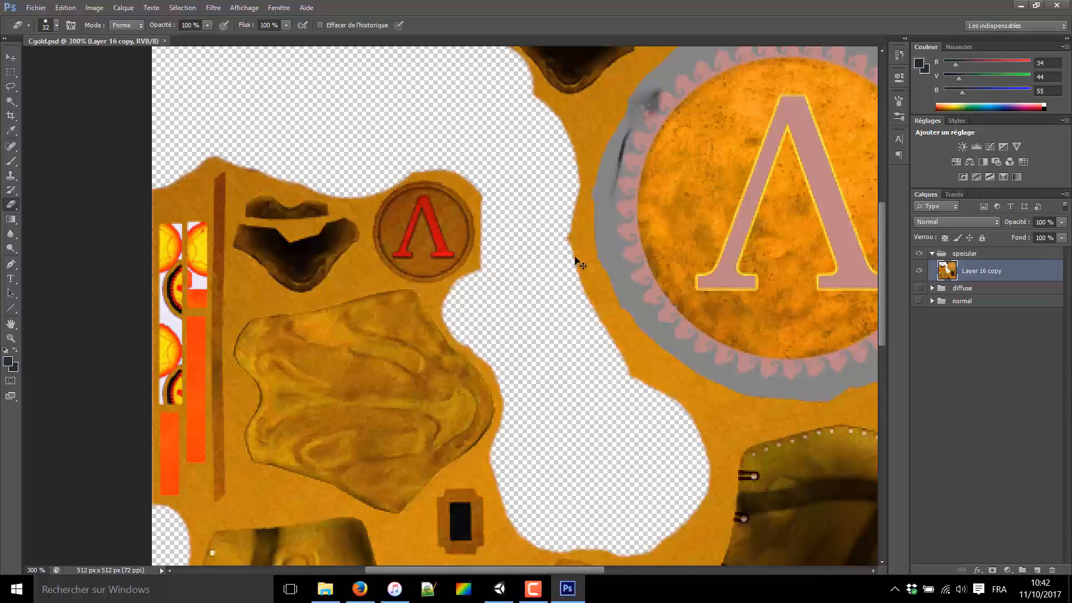
- Check the character's arm in Unity, switch back to Photoshop and erase the round red Λ medallion above the large fabric-like piece
click(499, 589)
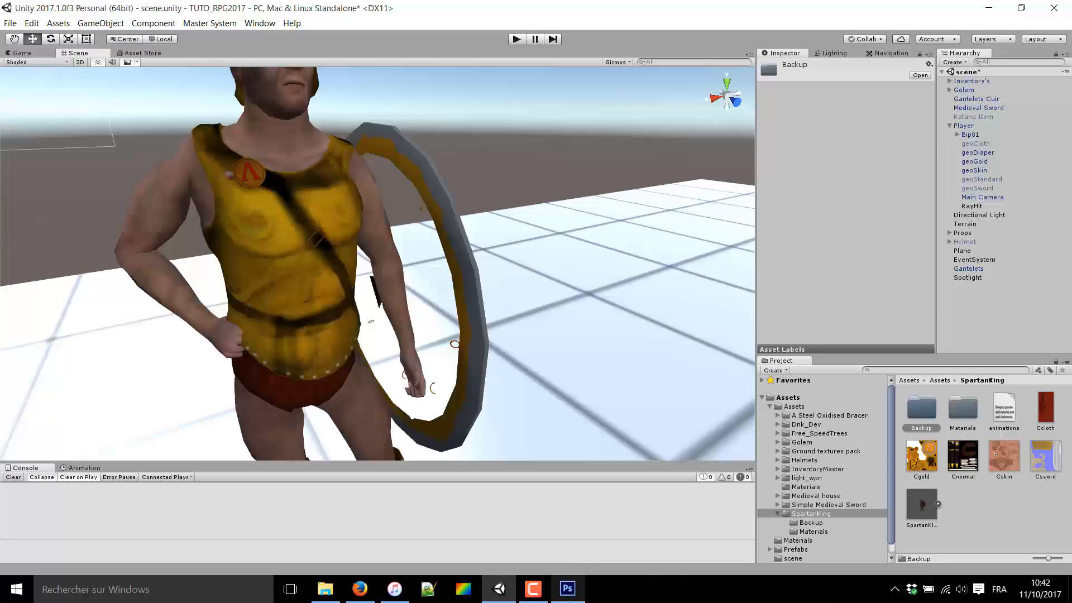
click(568, 589)
mouse_move(432, 190)
mouse_down()
mouse_move(457, 196)
mouse_move(462, 263)
mouse_move(414, 249)
mouse_move(385, 196)
mouse_move(452, 271)
mouse_move(552, 477)
mouse_up()
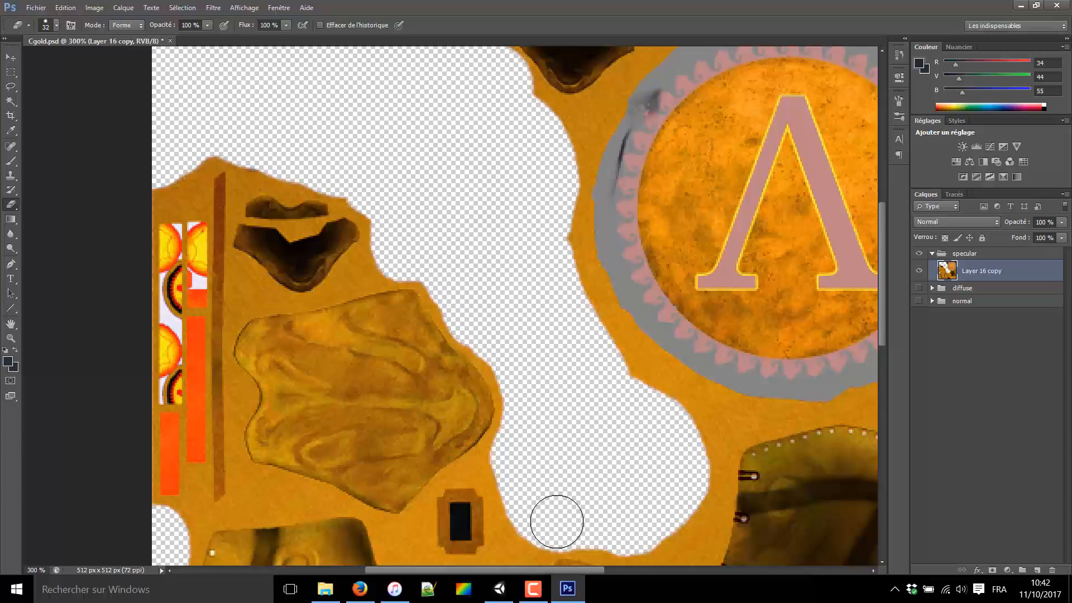
- Switch to Unity and briefly show geoCloth on the Player, hiding it again, to see how it sits over the chest medallion
click(499, 589)
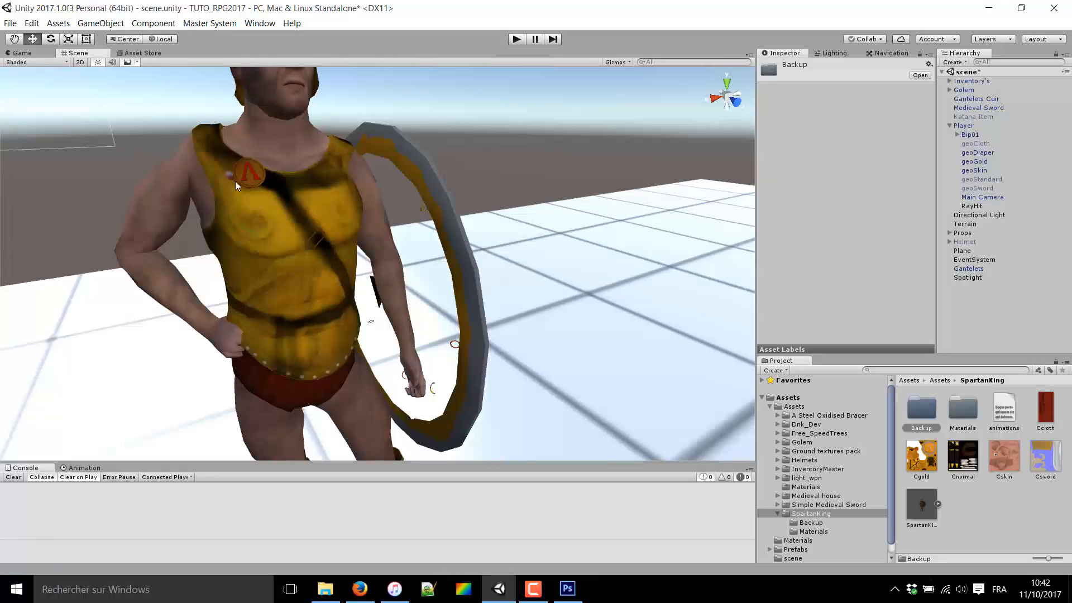
click(978, 144)
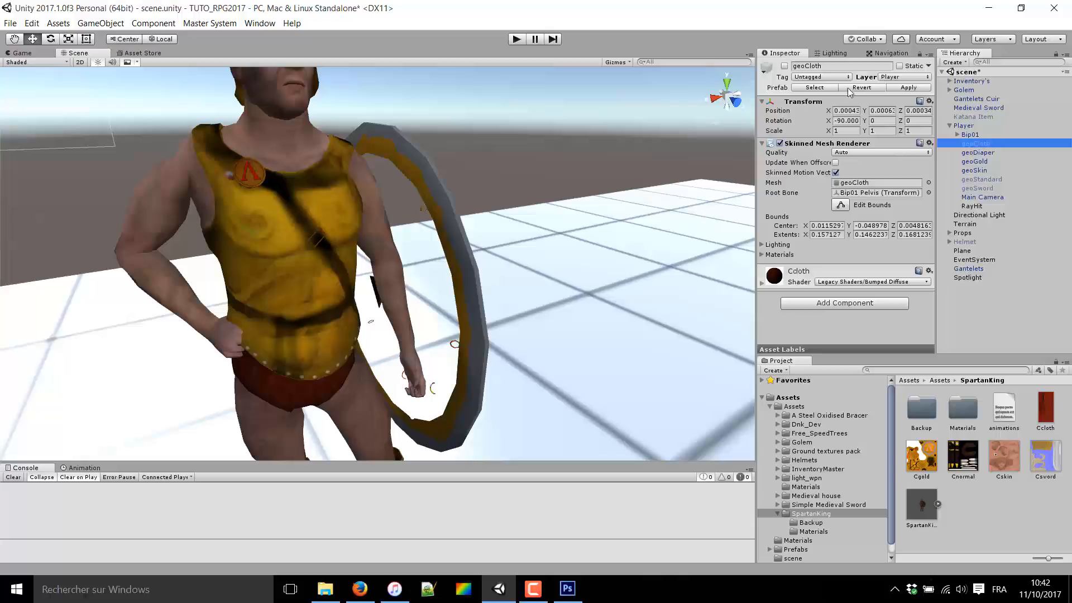
click(785, 66)
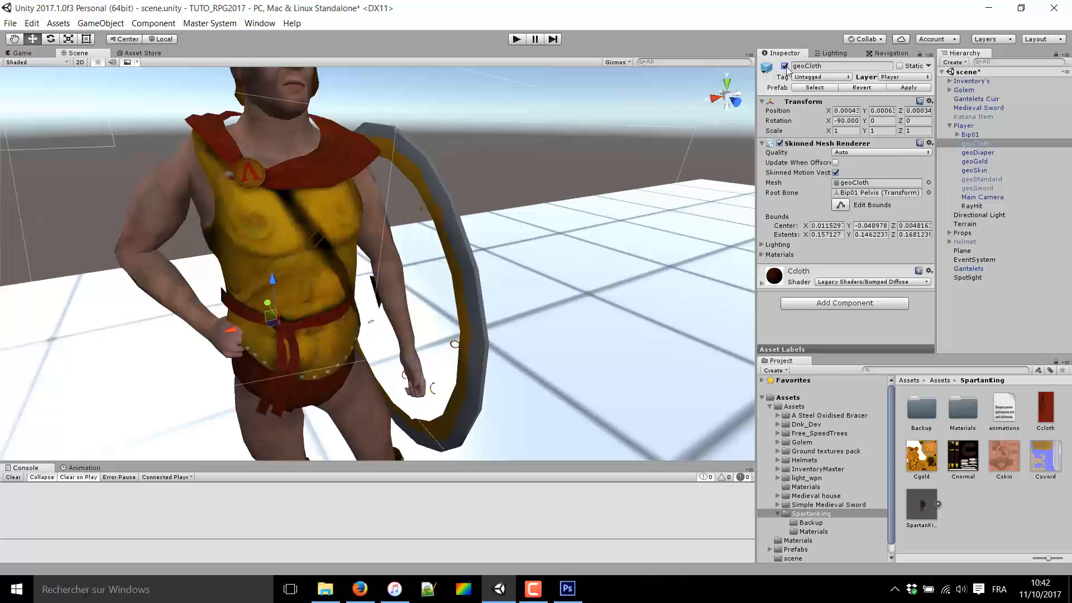
click(784, 66)
- Switch to Photoshop and back to Unity, comparing the erased medallion area with the character's chest
click(580, 592)
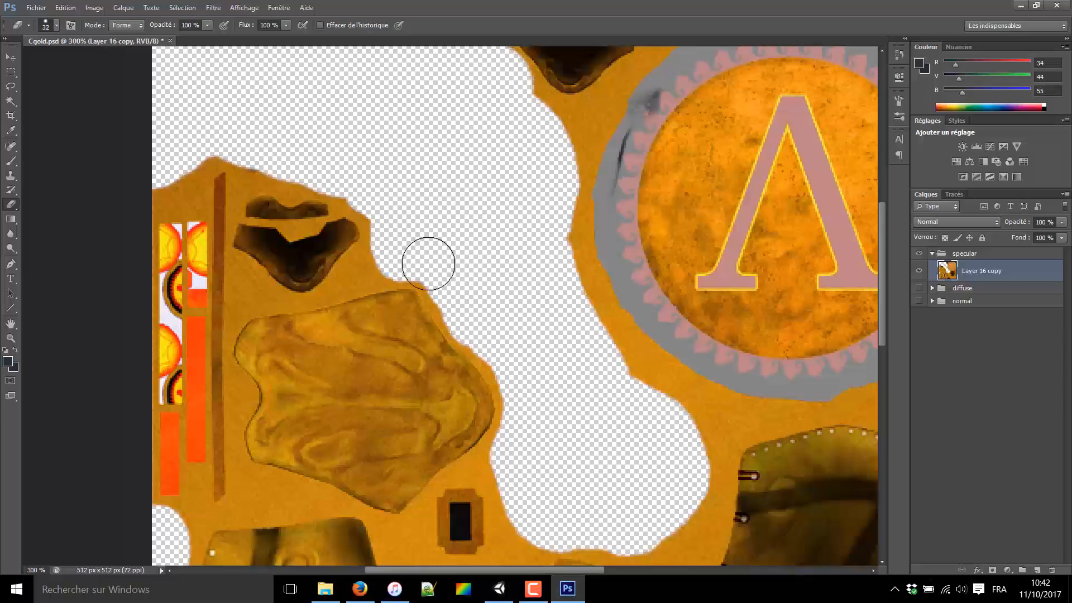
click(574, 594)
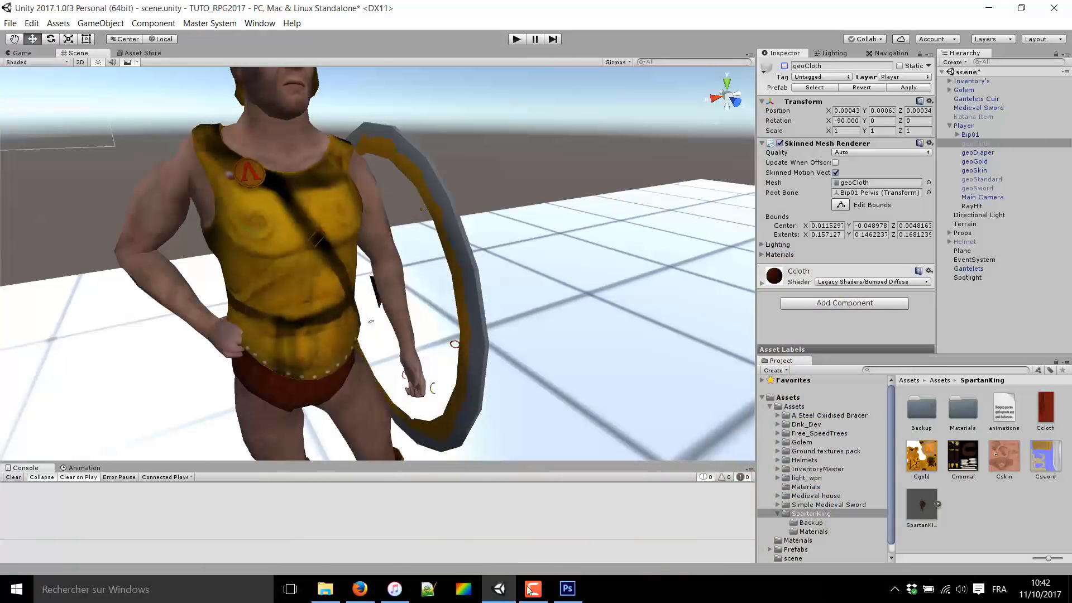
click(567, 588)
click(500, 589)
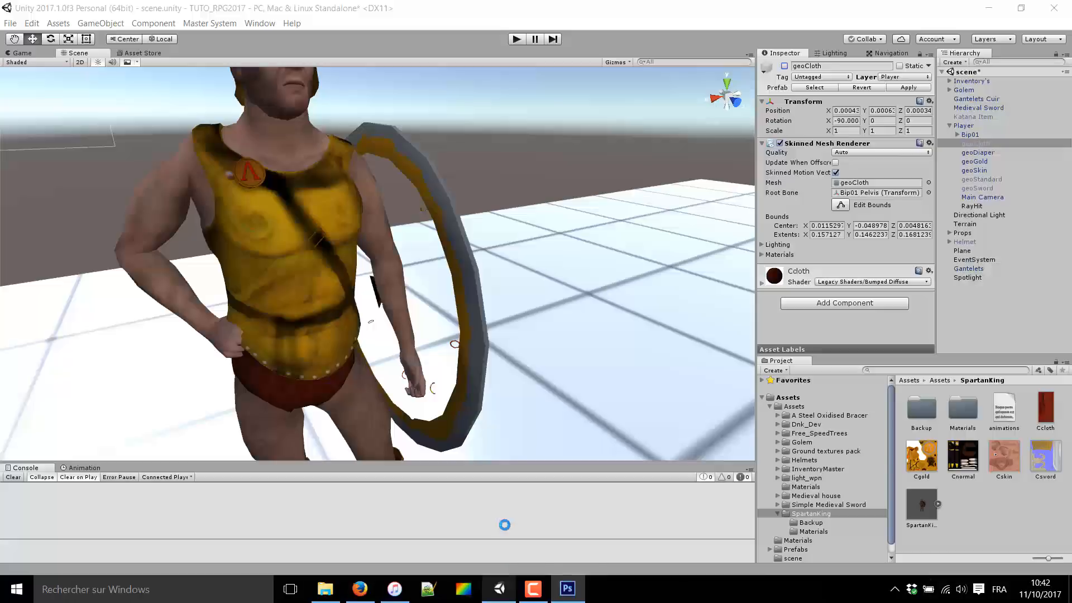
right_drag(310, 168, 409, 156)
- Switch to Photoshop and erase the leftover pieces around the front and back breastplates using an eraser size of 57
click(568, 588)
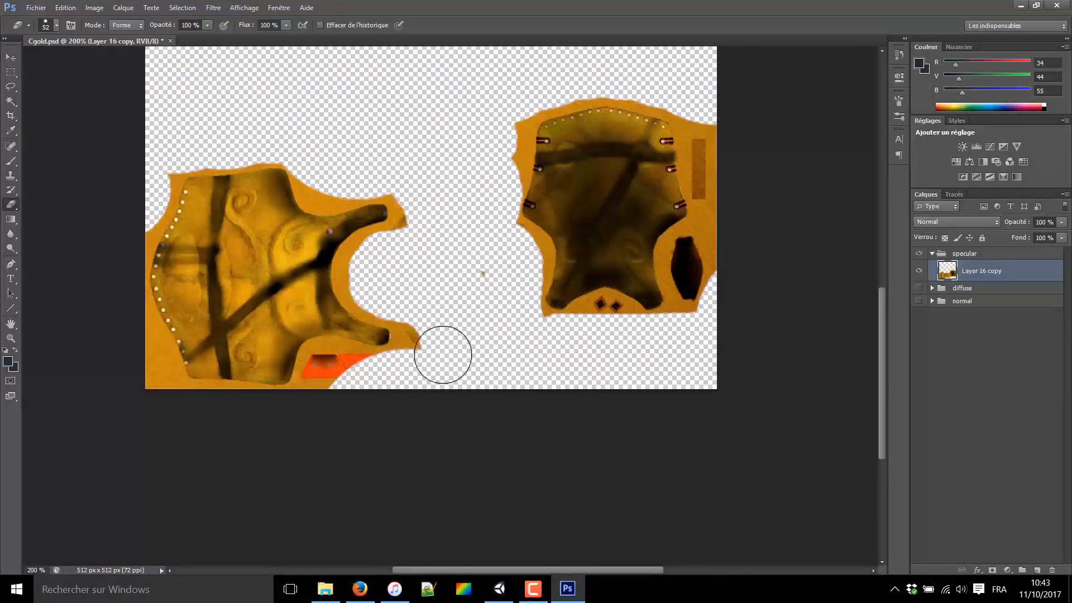
mouse_move(443, 354)
mouse_down()
mouse_move(522, 102)
mouse_move(521, 332)
mouse_up()
mouse_move(438, 143)
alt+right_down()
mouse_move(553, 144)
mouse_move(441, 143)
alt+right_up()
drag(477, 316, 499, 179)
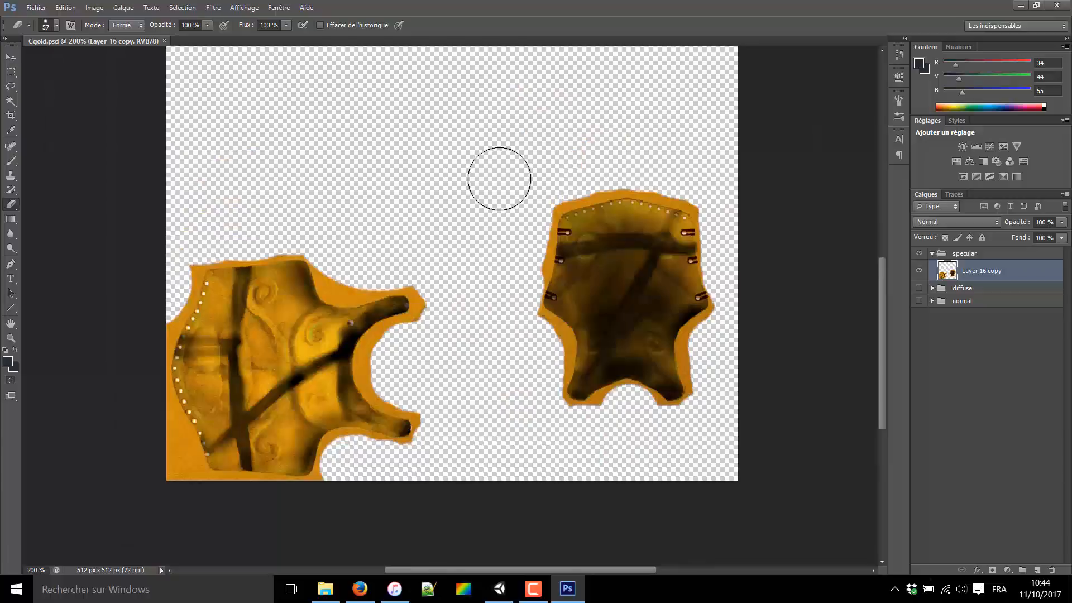
- Inspect the character from around in Unity, switch back to Photoshop and trim the excess orange at the front breastplate's upper-left corner
click(499, 589)
alt+drag(514, 302, 411, 235)
right_drag(391, 238, 404, 317)
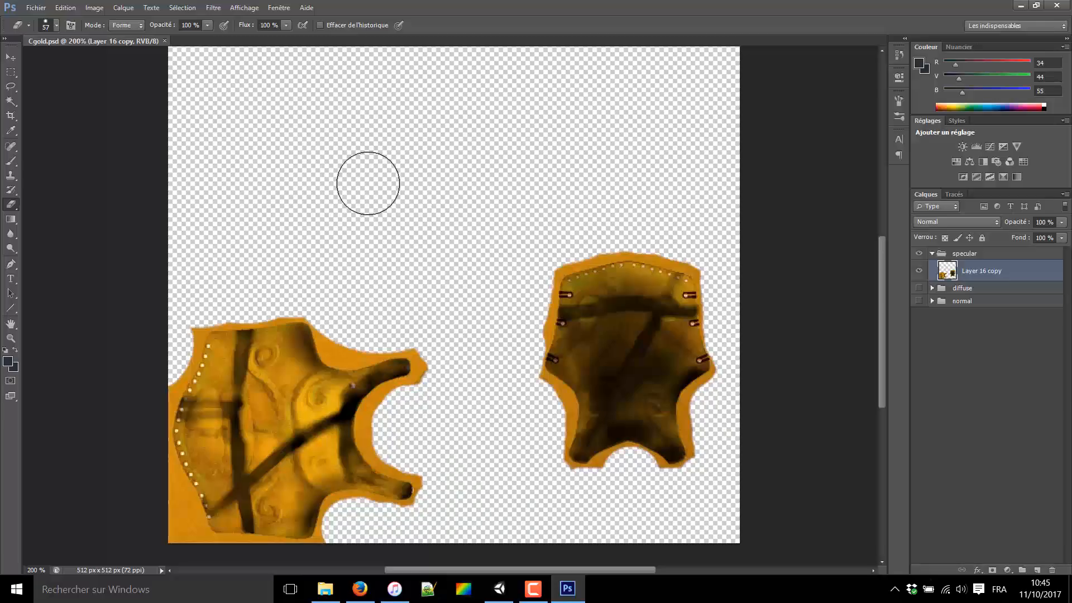
click(187, 310)
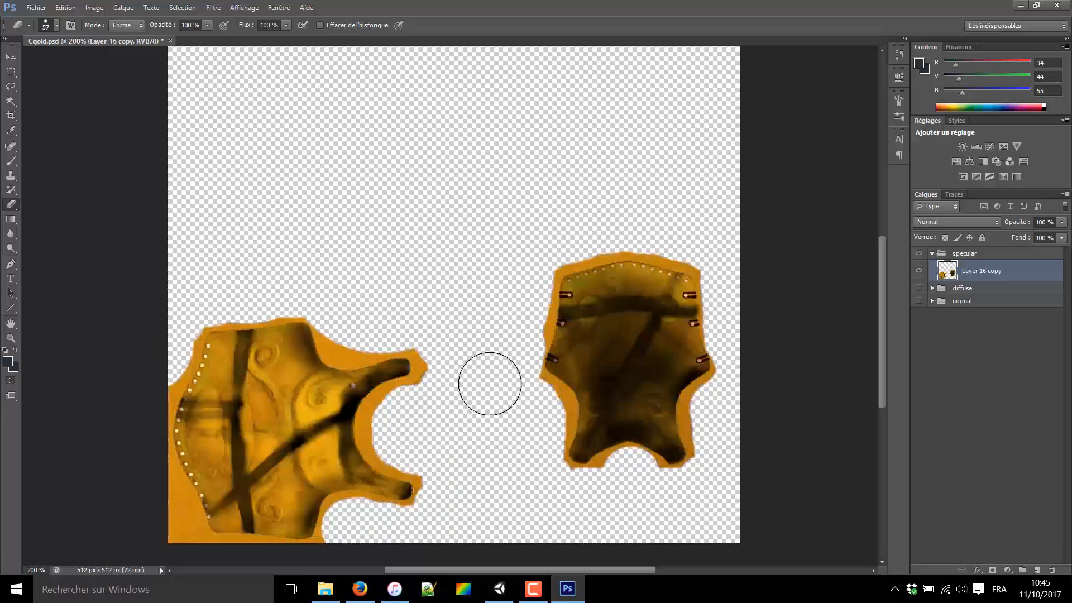
- Switch to Unity and back to Photoshop, looking over the two breastplate pieces left in the texture
click(509, 591)
click(567, 589)
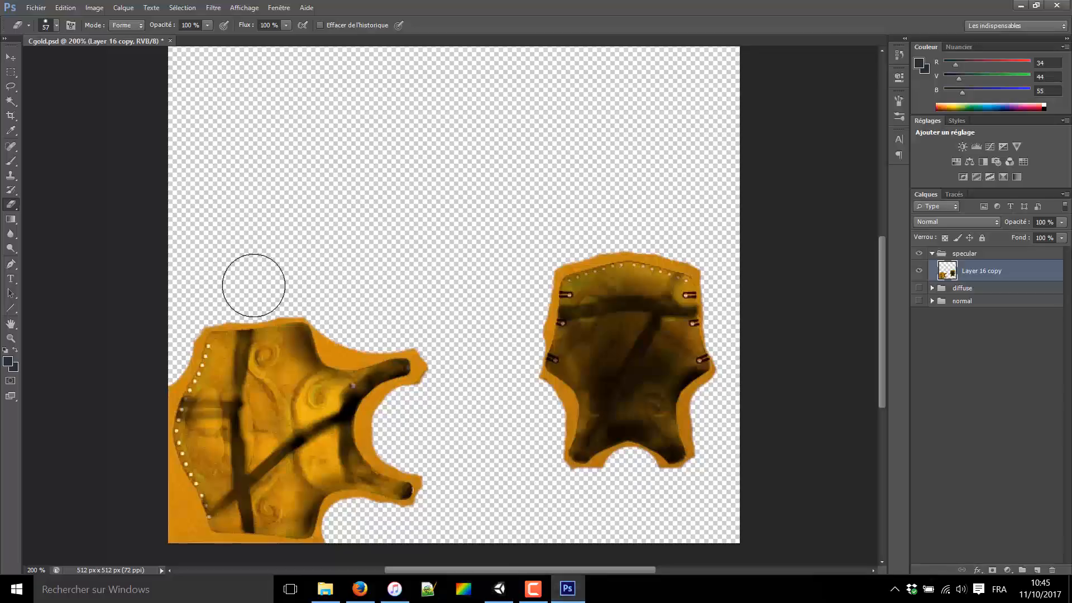
drag(522, 350, 549, 288)
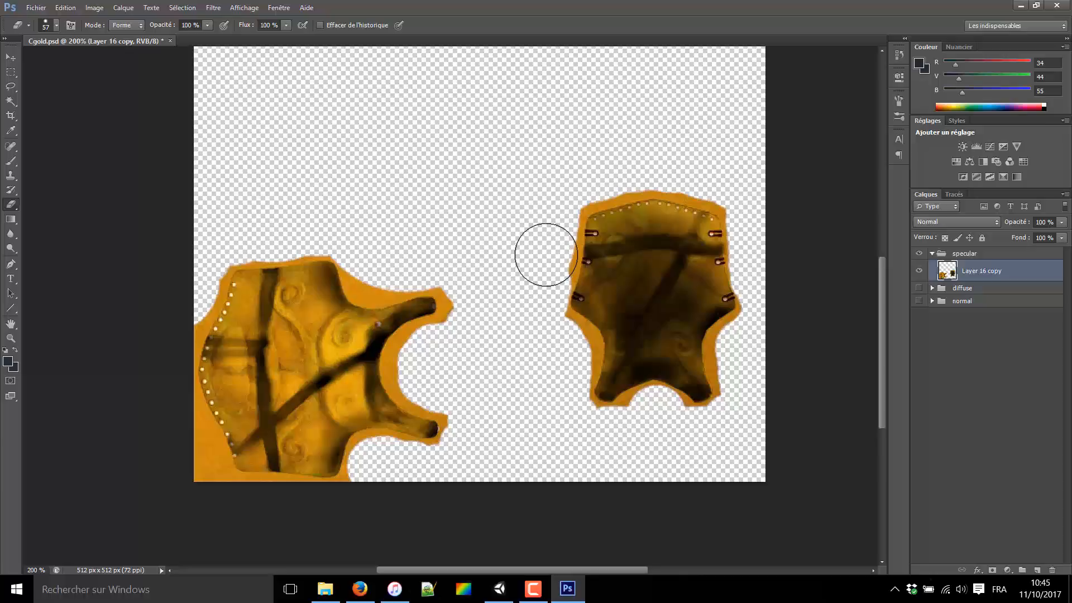
drag(470, 335, 477, 291)
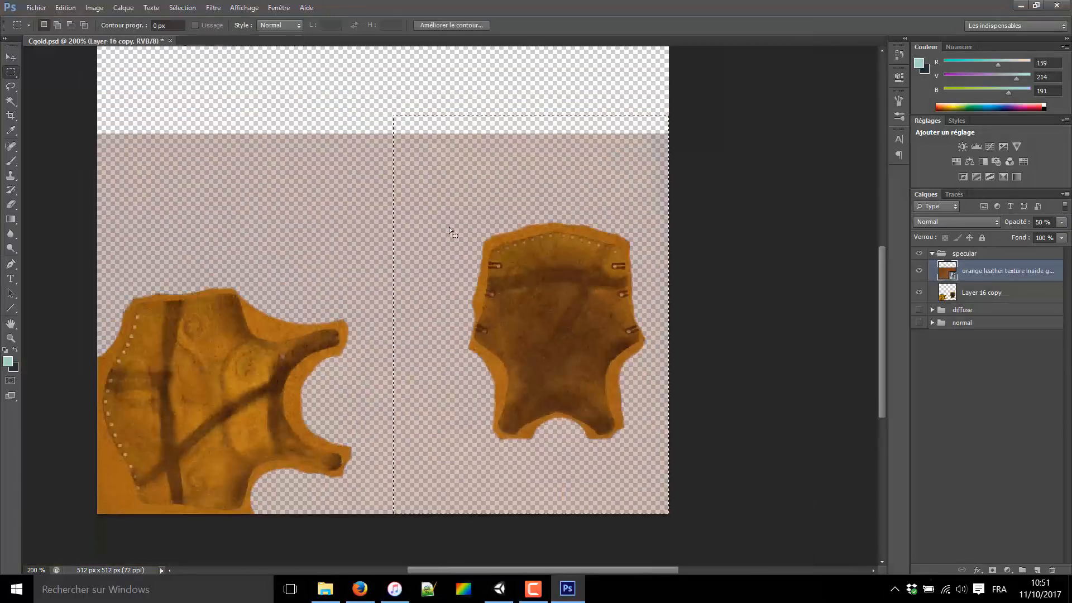
- Cover both breastplate pieces with the orange leather texture, cut to their outlines along Pen tool paths, and save Cgold.psd
click(372, 233)
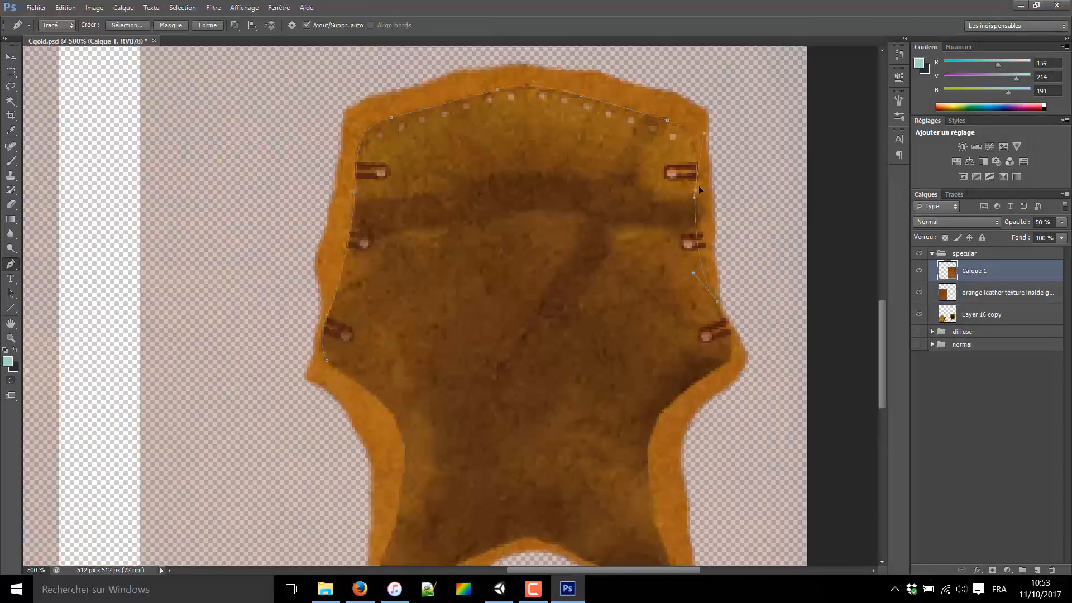
scroll(642, 424, down, 3)
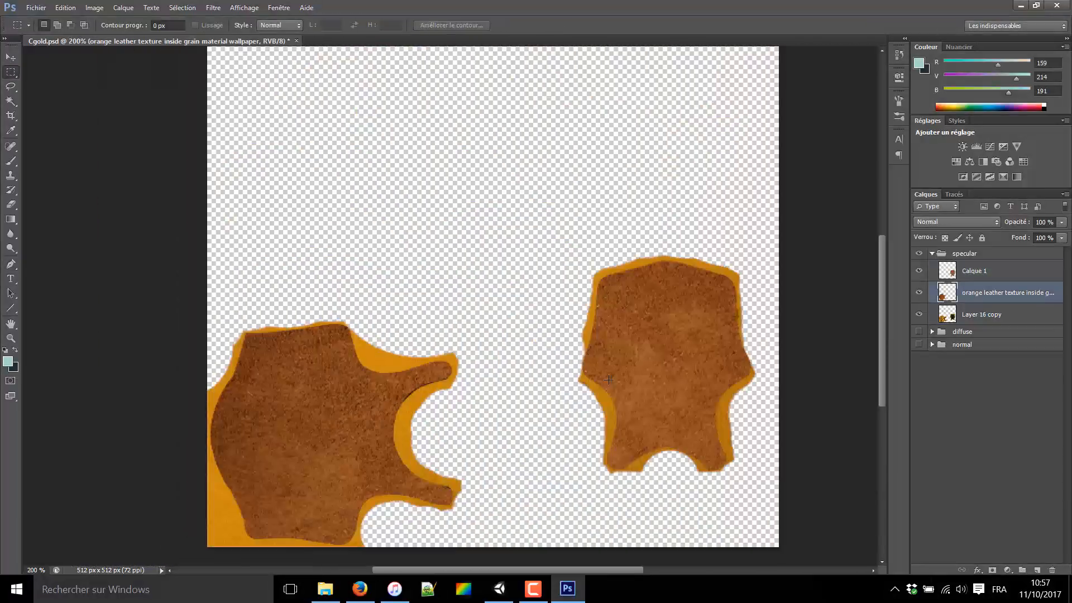
key(ctrl+s)
- Switch to Unity and inspect the leather breastplate on the character from several angles and distances
click(499, 589)
alt+drag(495, 287, 593, 201)
right_drag(594, 201, 577, 261)
key(s)
key(w)
right_drag(423, 247, 420, 259)
key(s)
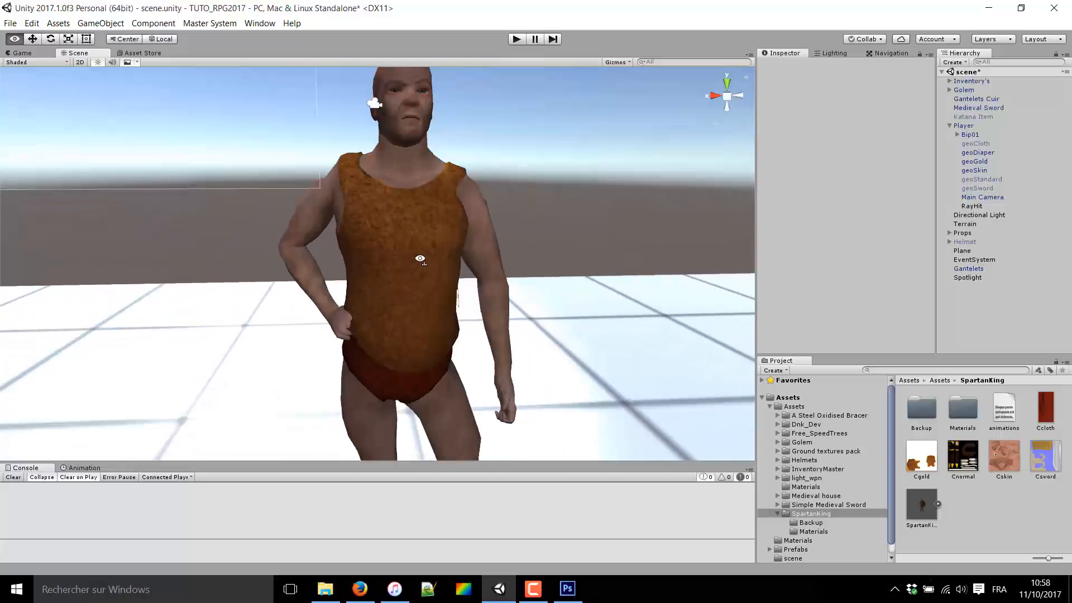
- Switch to Photoshop and examine the leather breastplate pieces up close, comparing them with the character in Unity
click(569, 591)
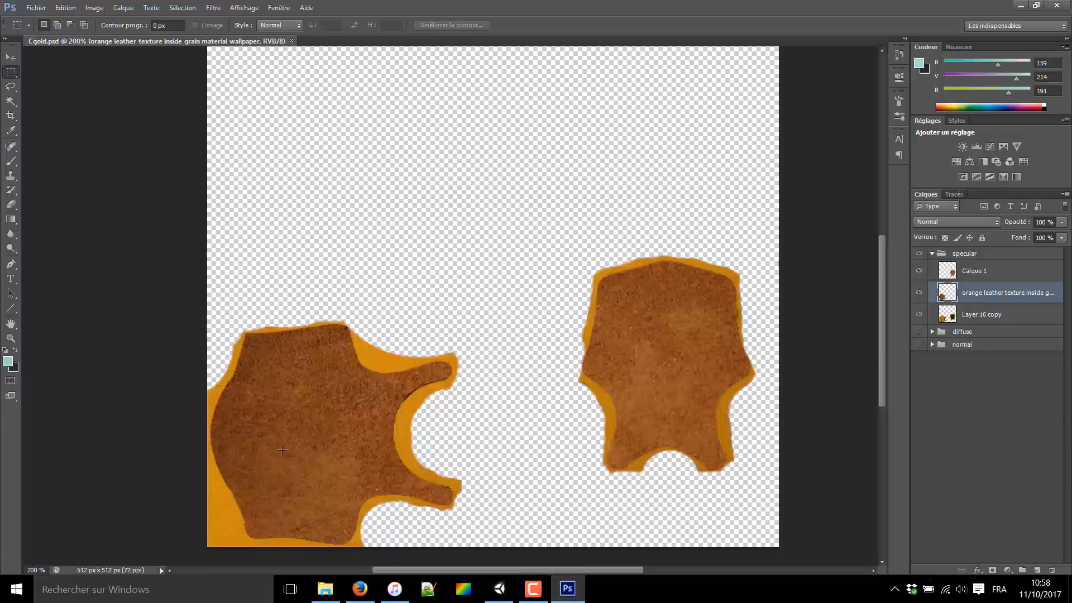
drag(486, 407, 521, 288)
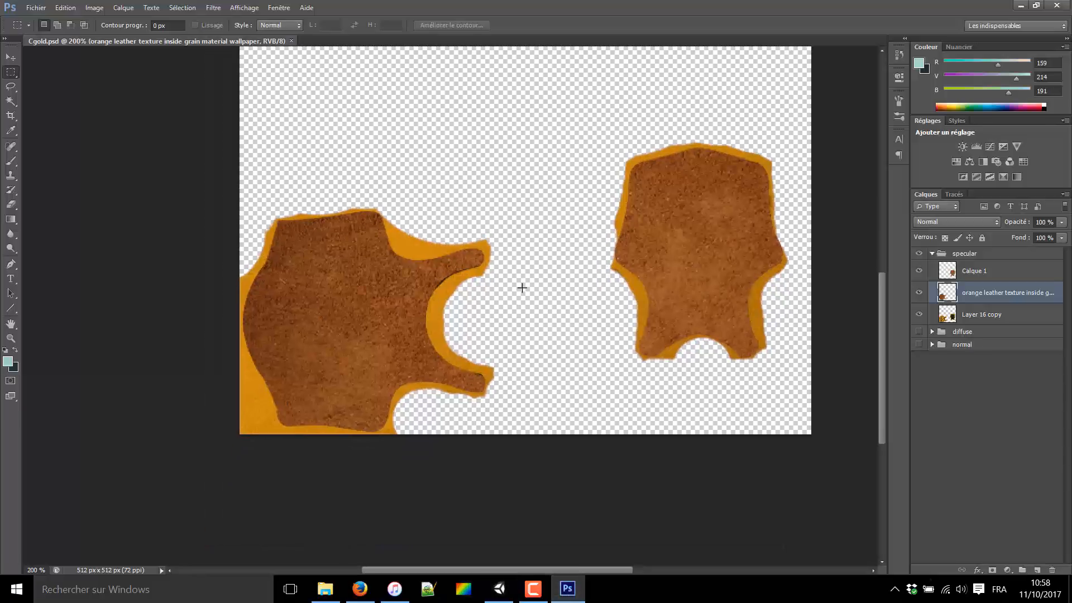
key(ctrl+plus)
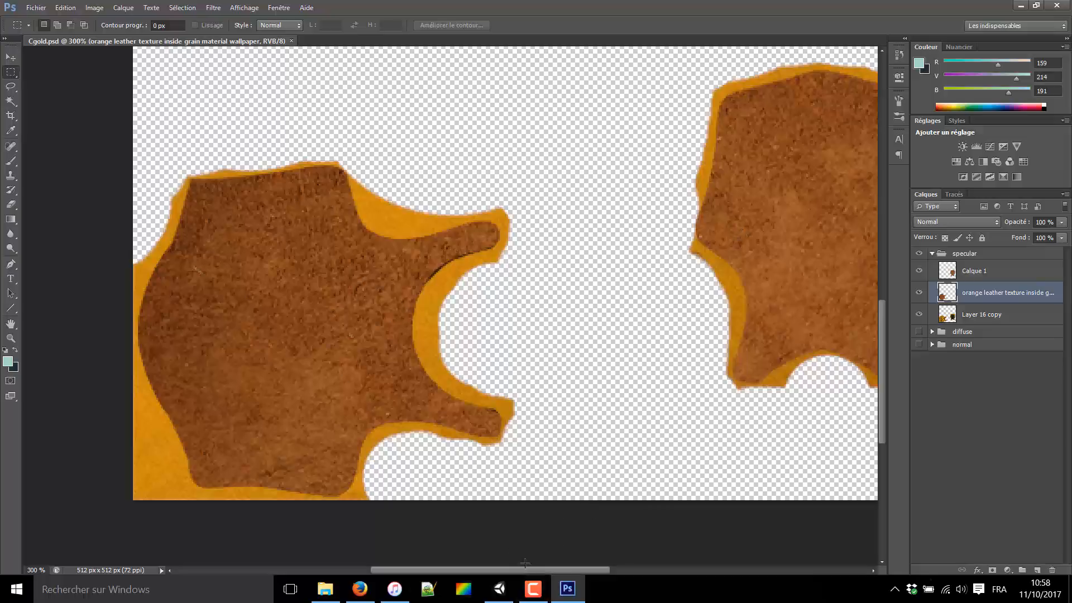
click(500, 591)
alt+drag(491, 273, 584, 368)
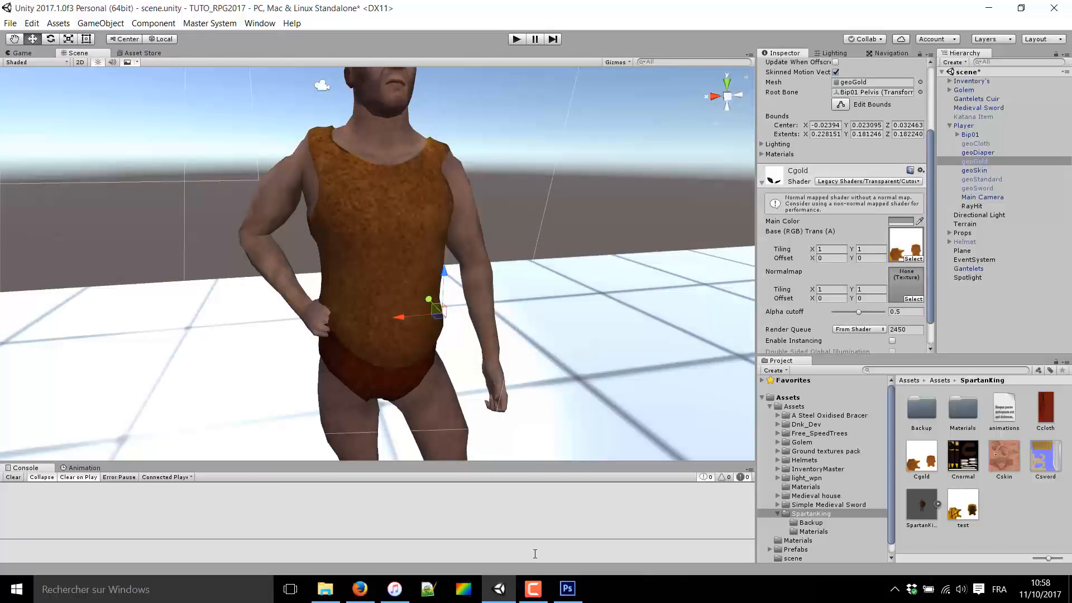
click(566, 592)
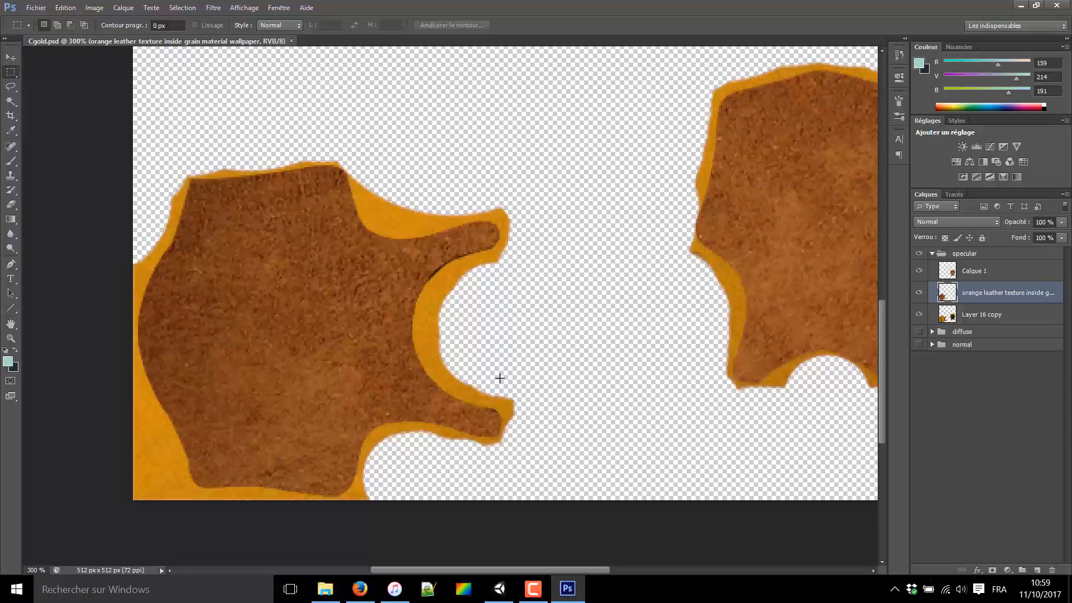
- Switch to Unity and assign the test texture as the base texture of geoGold's Cgold material
click(499, 588)
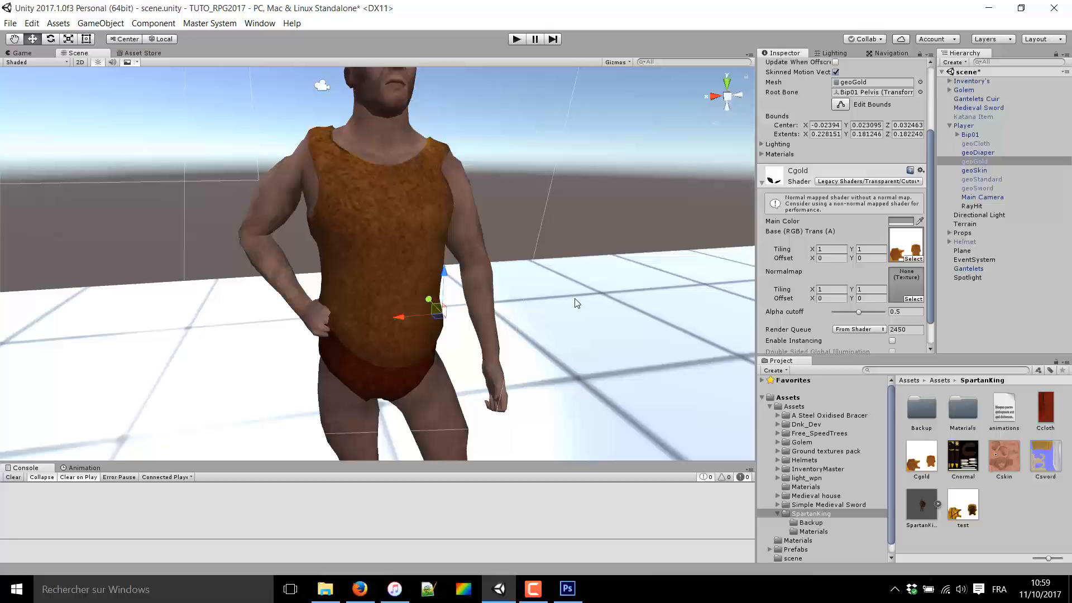
drag(966, 505, 905, 244)
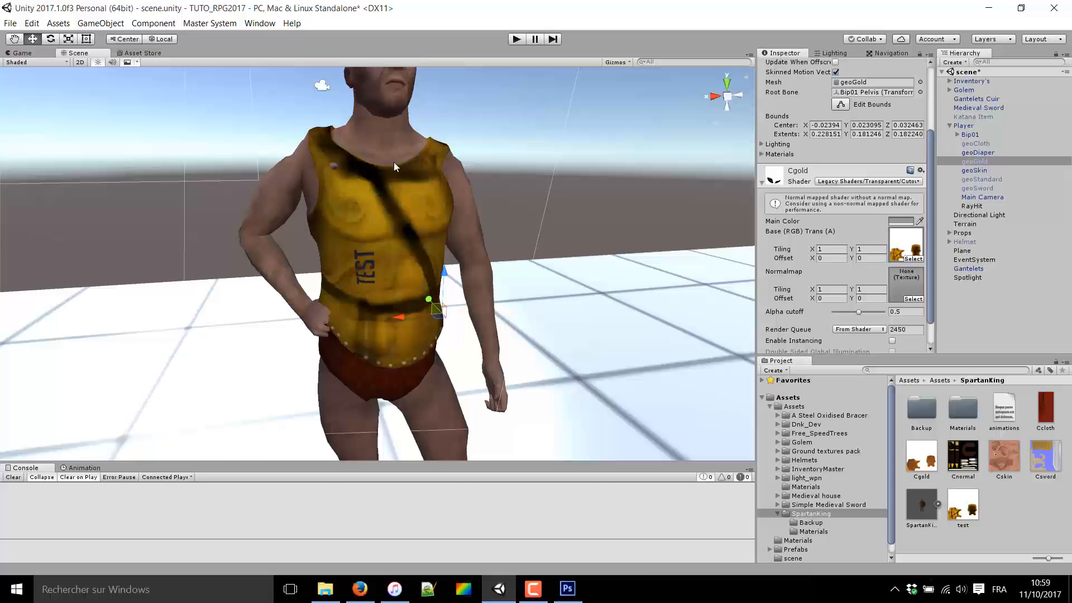
mouse_move(424, 255)
alt+mouse_down()
mouse_move(326, 263)
mouse_move(220, 252)
mouse_move(433, 254)
mouse_move(408, 248)
alt+mouse_up()
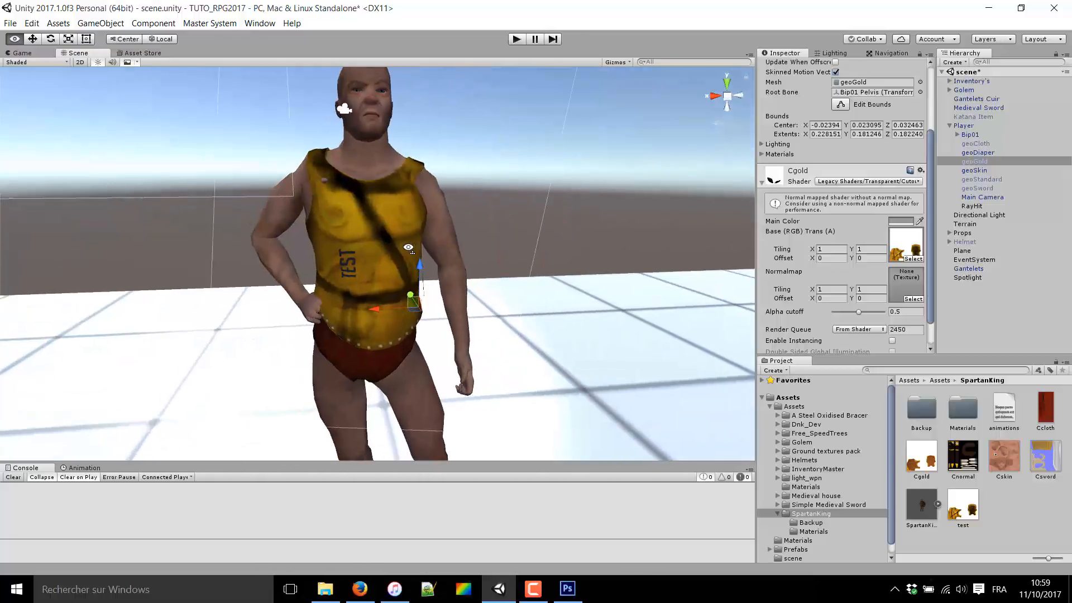
scroll(391, 240, up, 4)
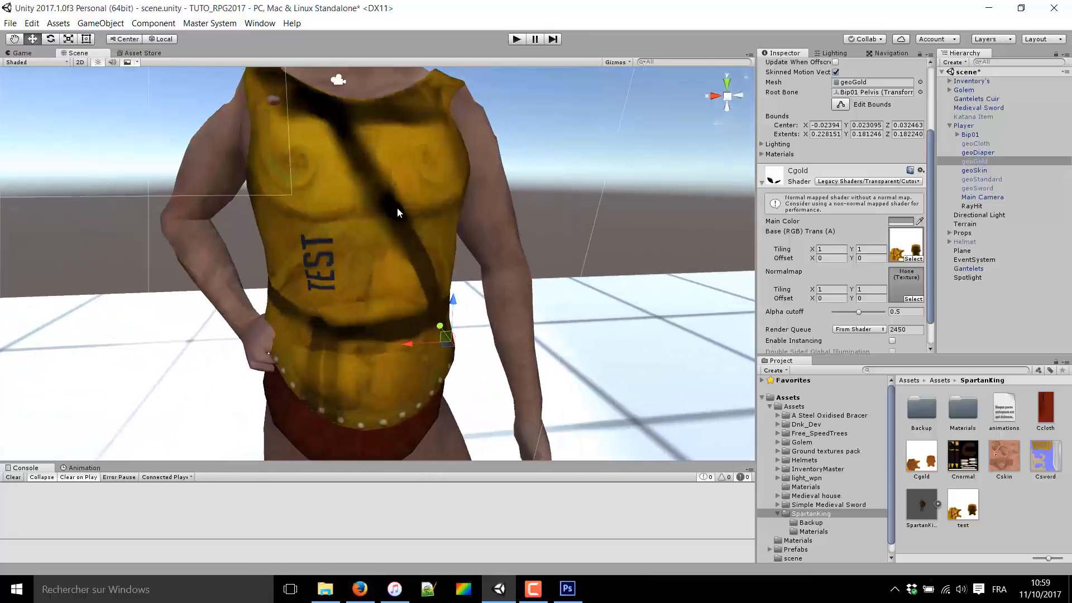
- Examine the character's breastplate with the TEST lettering from the front and side, near and far
scroll(392, 210, down, 5)
alt+drag(393, 211, 401, 235)
right_drag(399, 234, 541, 232)
scroll(350, 196, up, 3)
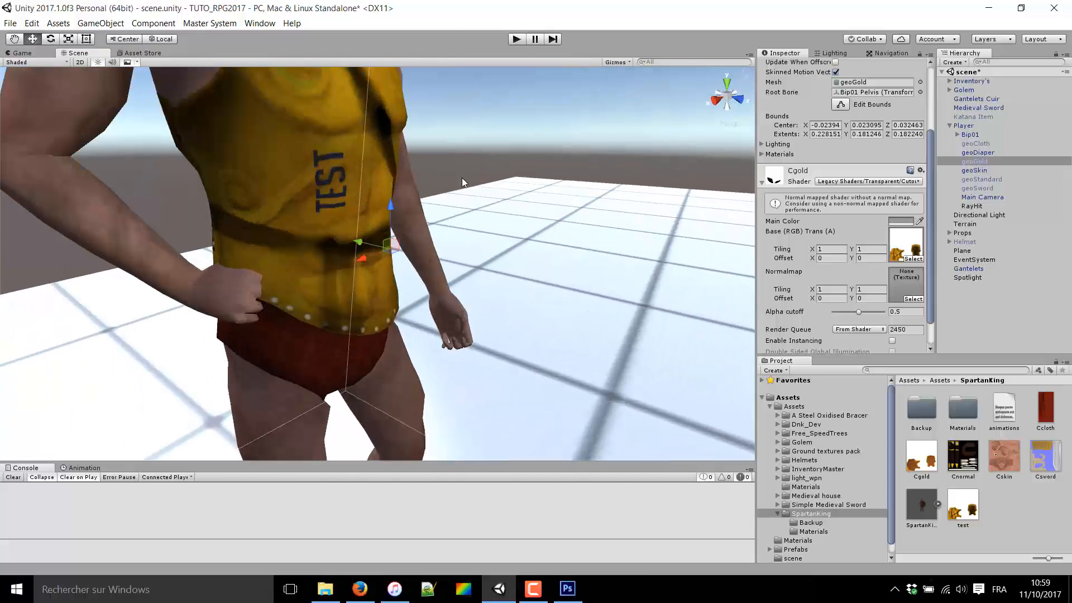
scroll(455, 179, down, 4)
right_drag(407, 187, 319, 179)
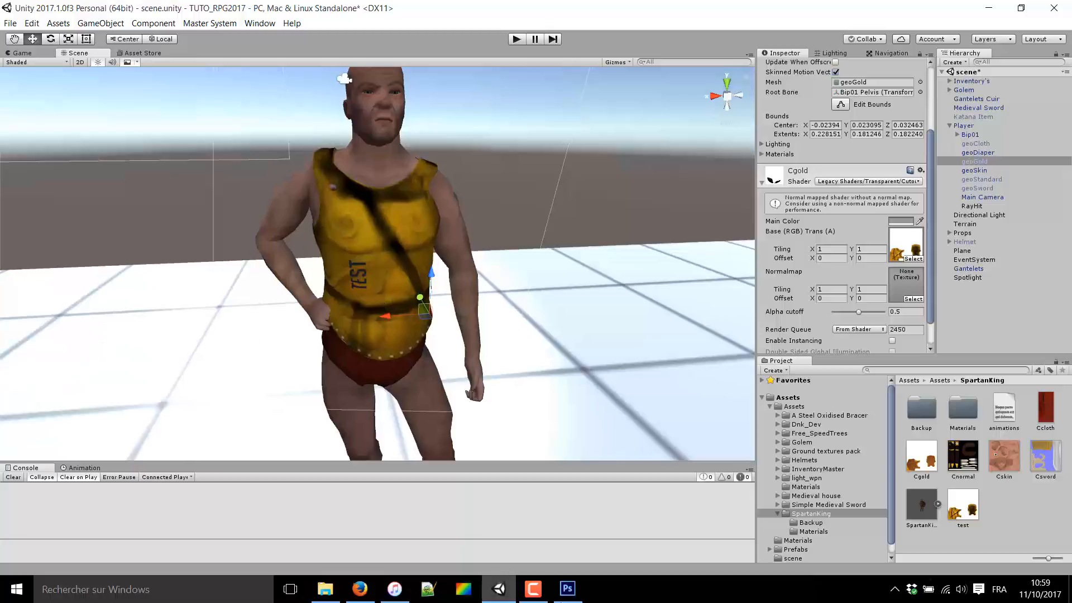
- Switch to Photoshop and select the specular layer group in Cgold.psd
key(alt+Tab)
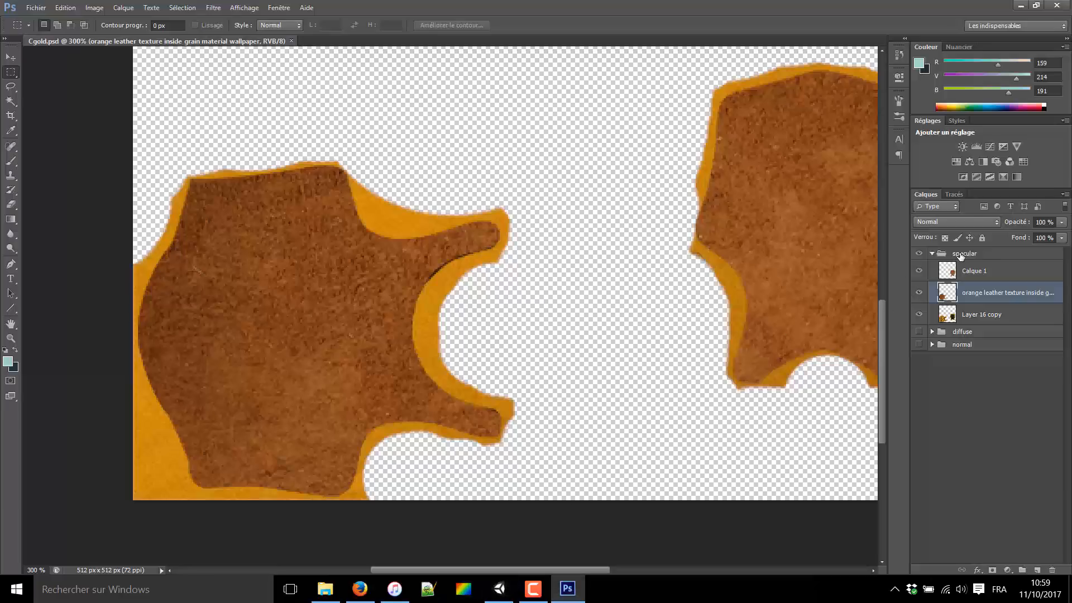
click(963, 254)
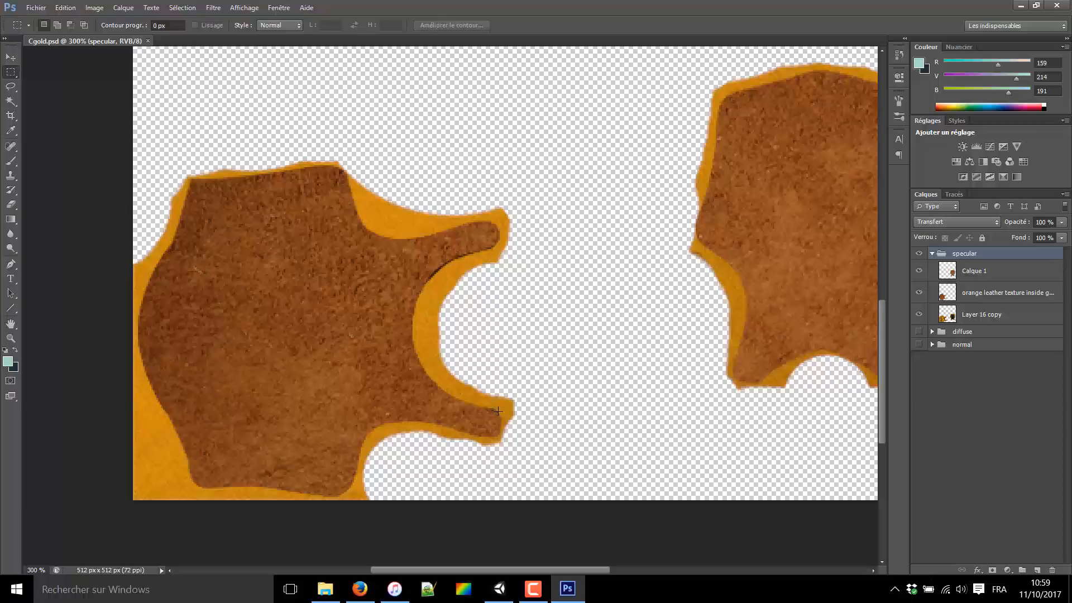
- Switch to Unity, assign the Cgold texture as the material's base texture and select the test texture asset
key(alt+Tab)
alt+drag(436, 274, 755, 257)
right_drag(942, 257, 476, 280)
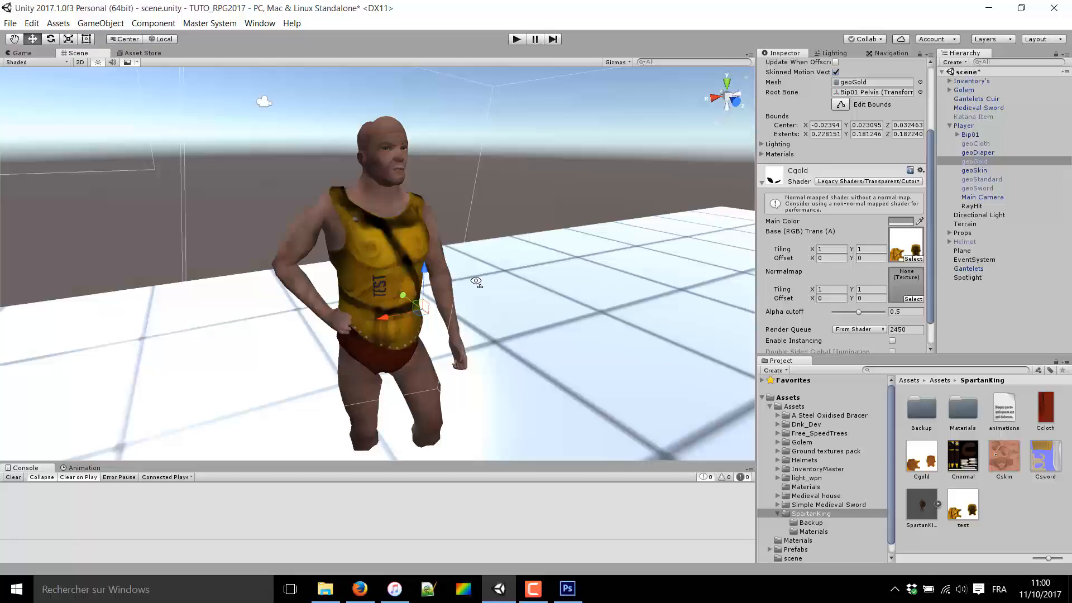
scroll(497, 274, up, 5)
alt+drag(498, 270, 503, 272)
drag(922, 468, 905, 246)
click(955, 494)
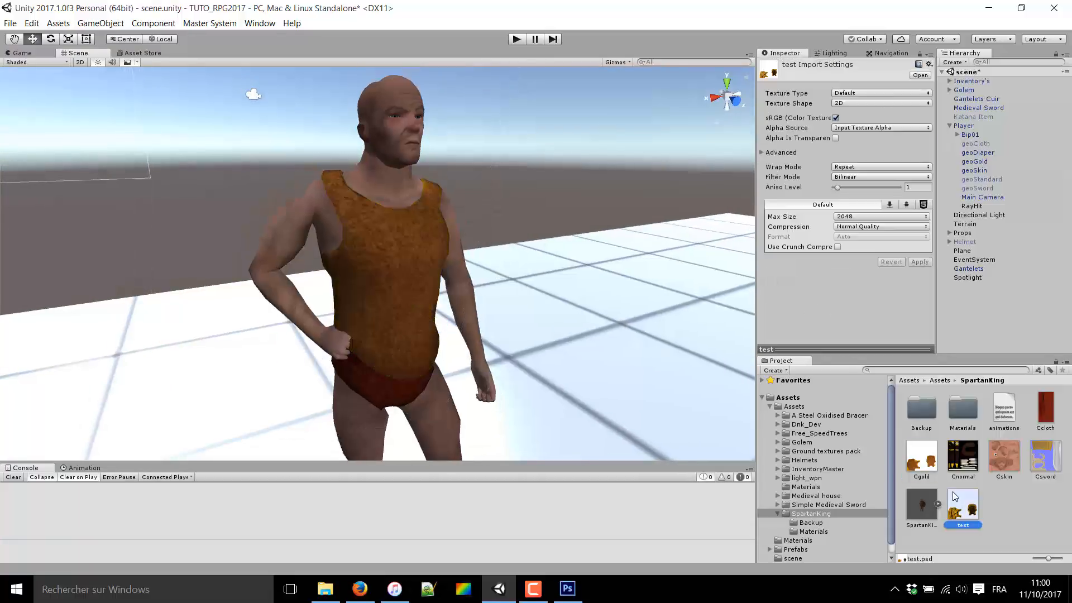
- Delete the selected test texture asset from the SpartanKing folder
key(Delete)
key(Return)
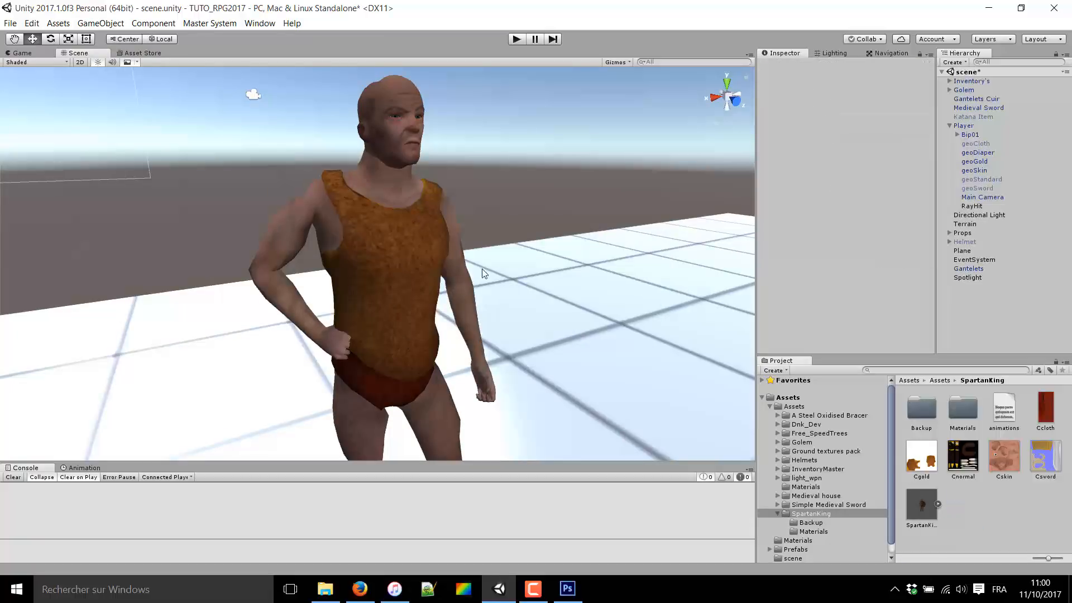
alt+drag(361, 286, 410, 268)
scroll(454, 287, down, 6)
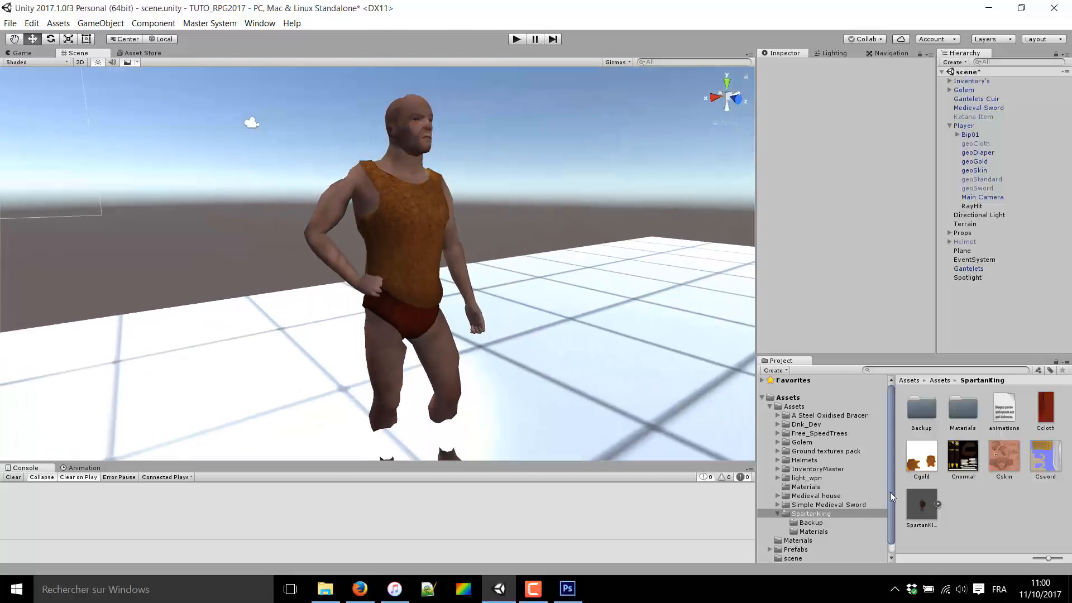
- Open the Ccloth texture asset in Photoshop and view its upper area at 200%
right_click(1048, 410)
click(991, 202)
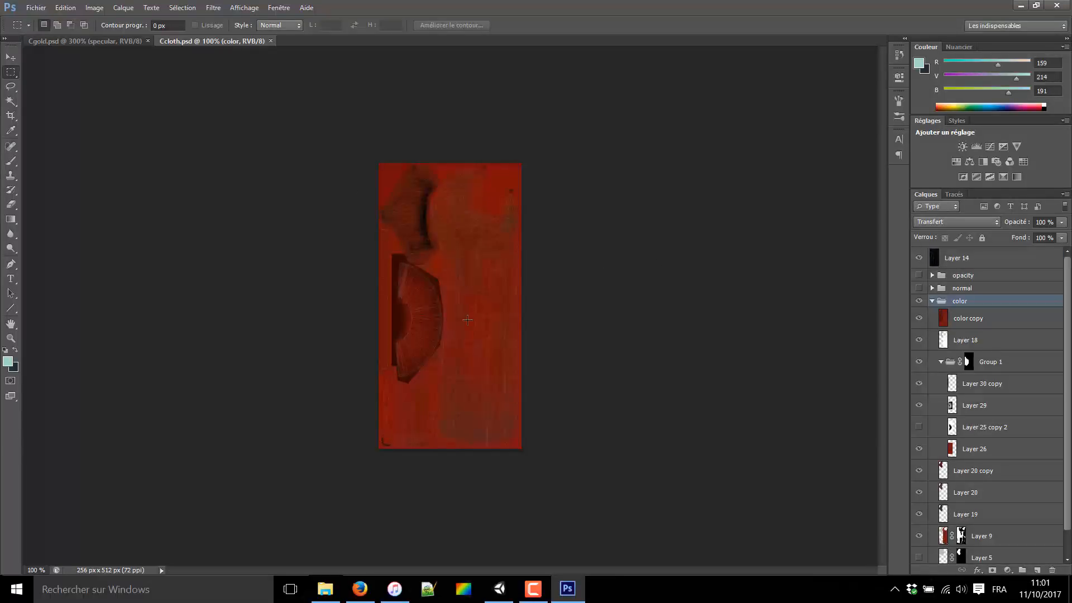
key(ctrl+plus)
drag(524, 453, 551, 410)
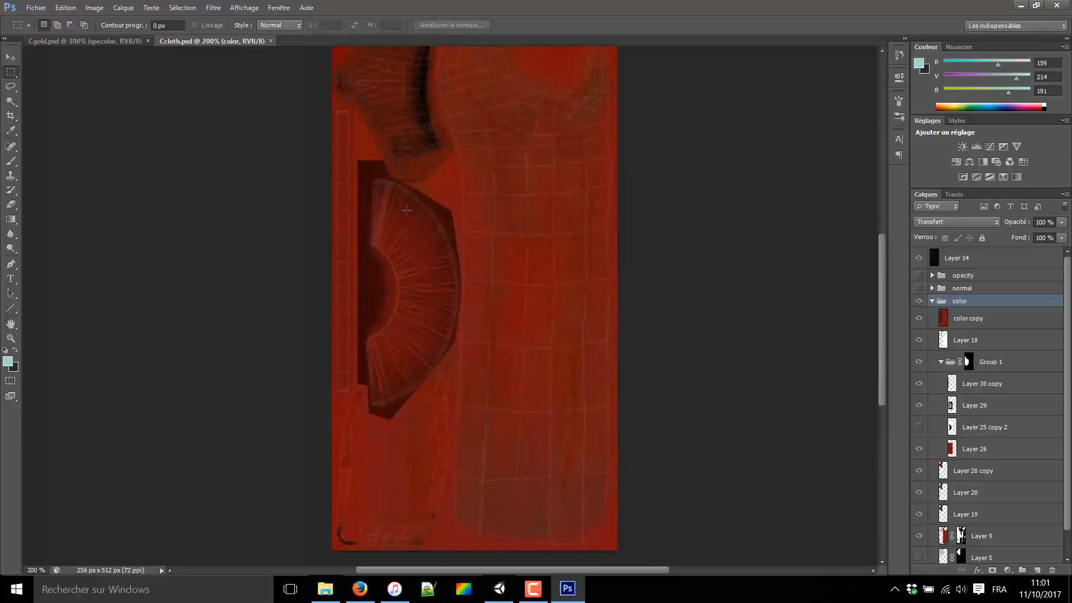
drag(481, 203, 479, 382)
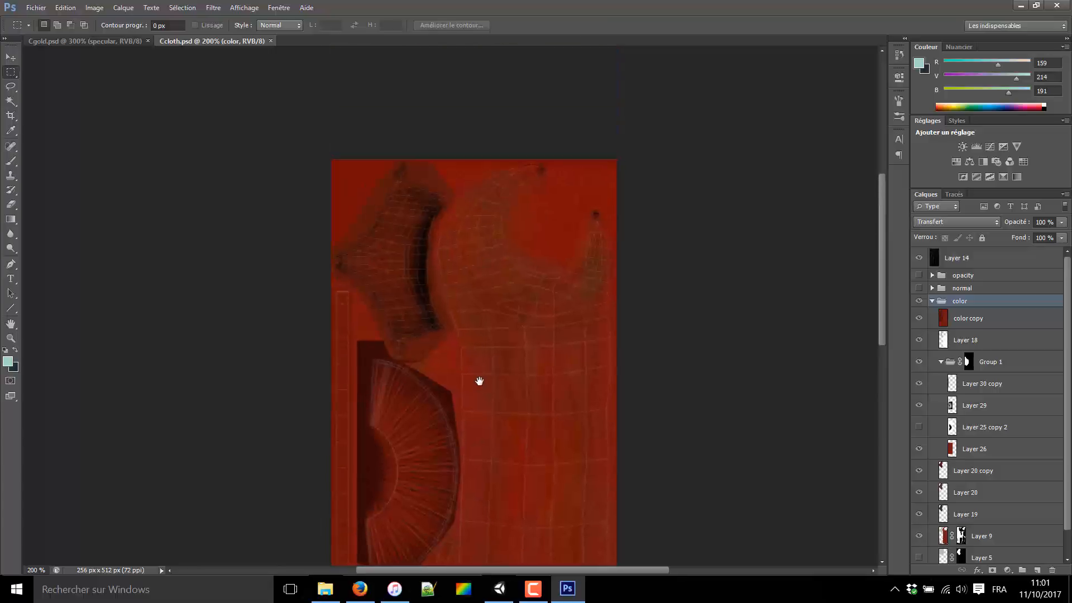
- Merge all the layers inside the color group of Ccloth.psd, from Layer 2 up to color copy
scroll(983, 447, down, 2)
click(986, 552)
shift+click(995, 294)
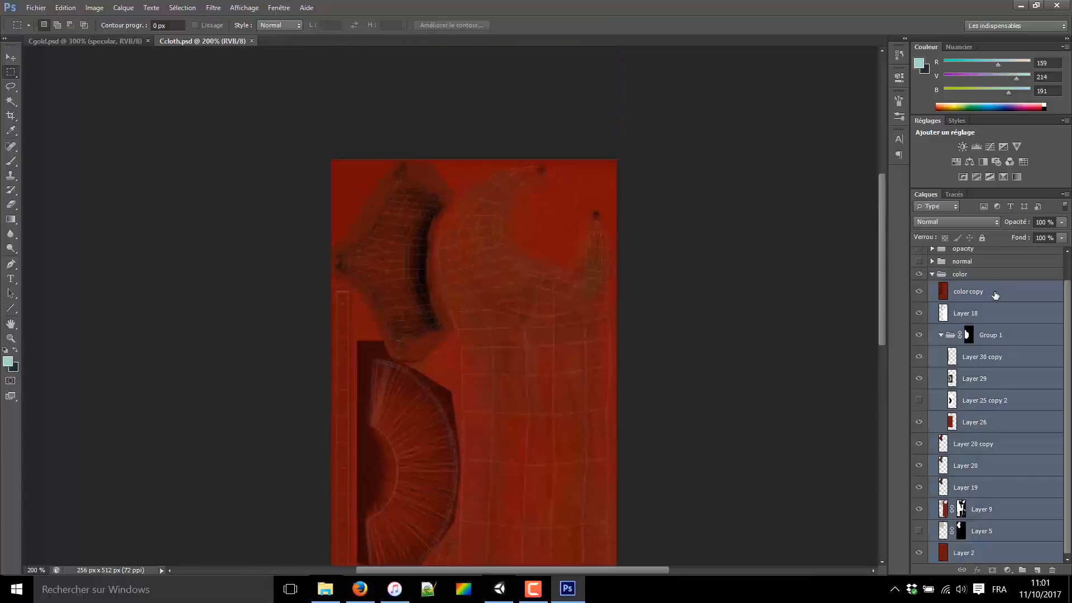
right_click(994, 294)
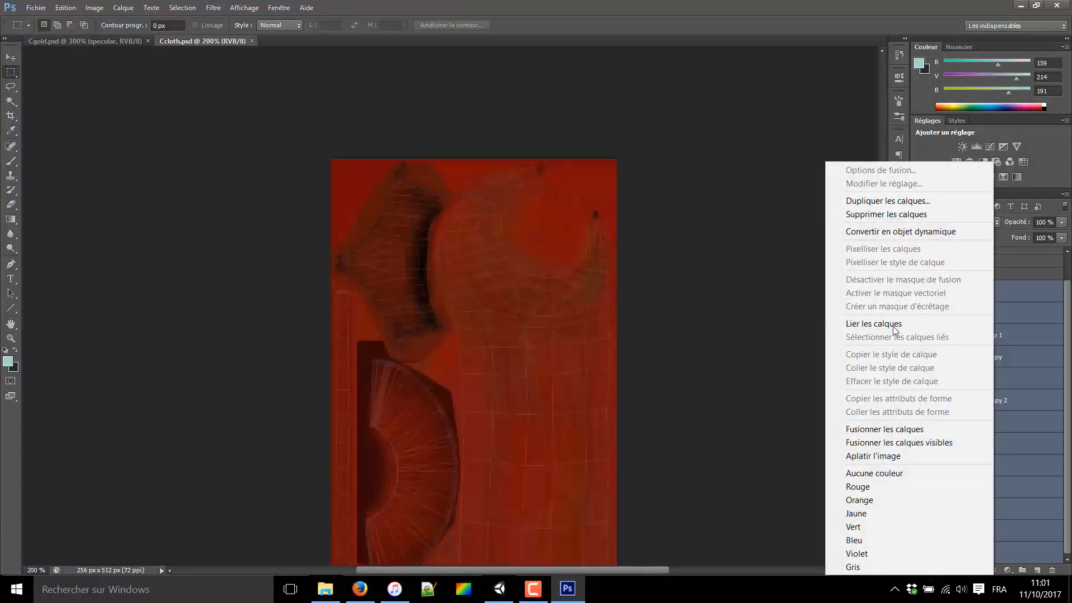
click(885, 430)
- Try to erase part of the merged red cloth texture with the Eraser tool
click(10, 204)
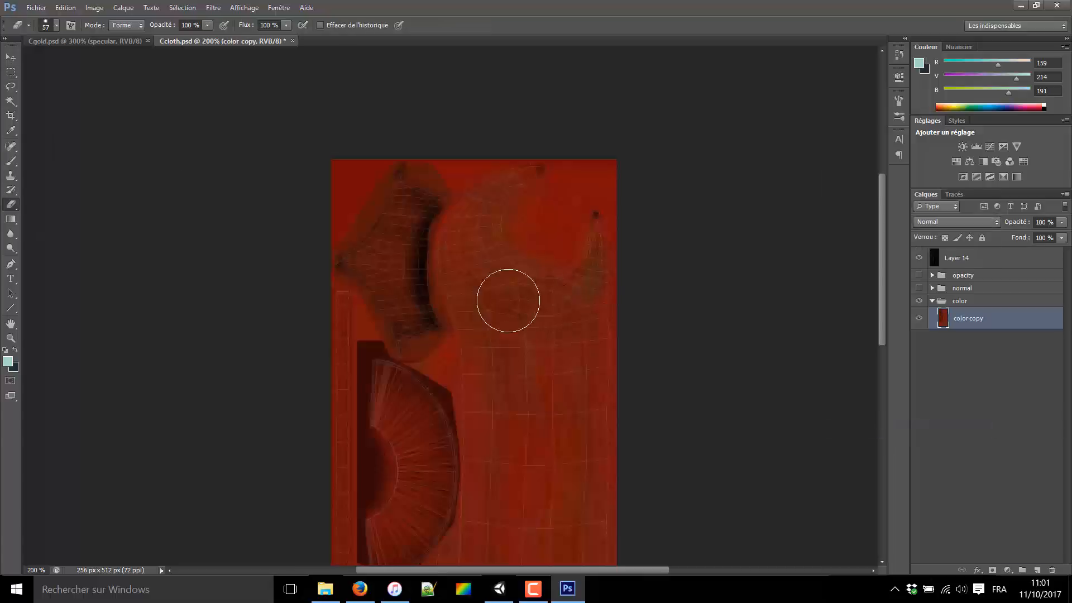
drag(520, 293, 464, 512)
key(ctrl+z)
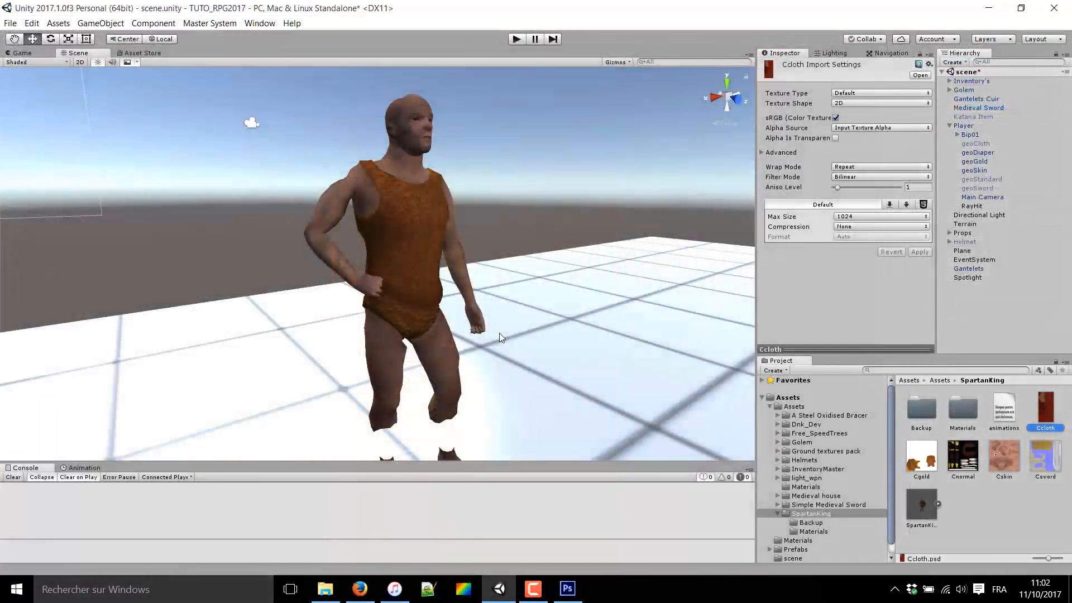
- View the character's leather briefs in Unity, then open Ccloth.psd in Photoshop and examine its leather patch at 200%
mouse_move(500, 333)
right_down()
mouse_move(524, 379)
mouse_move(529, 337)
mouse_move(505, 300)
mouse_move(496, 323)
right_up()
right_drag(416, 292, 425, 330)
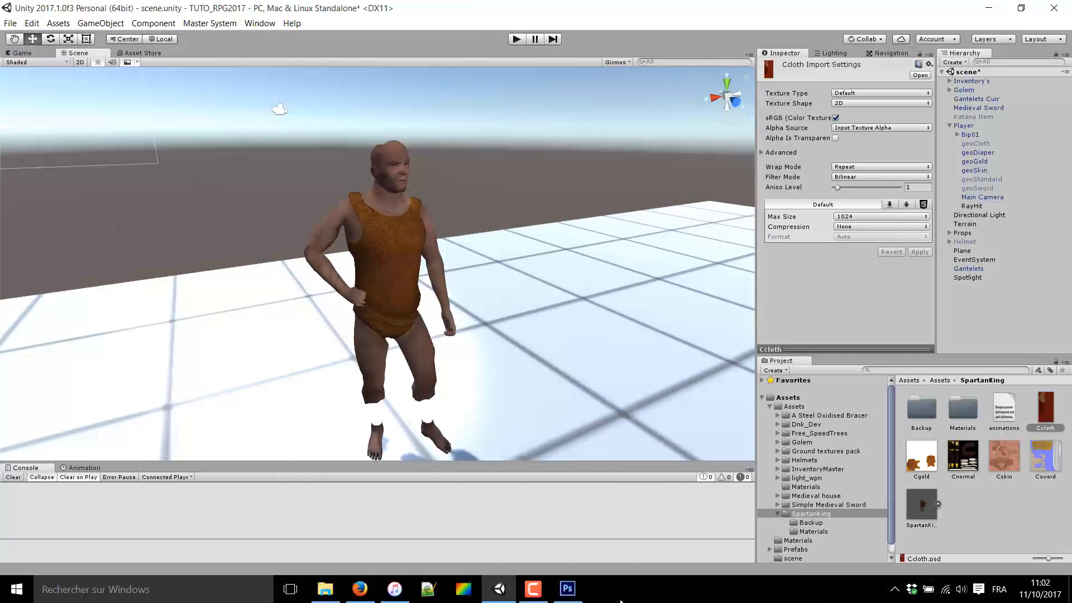
click(568, 588)
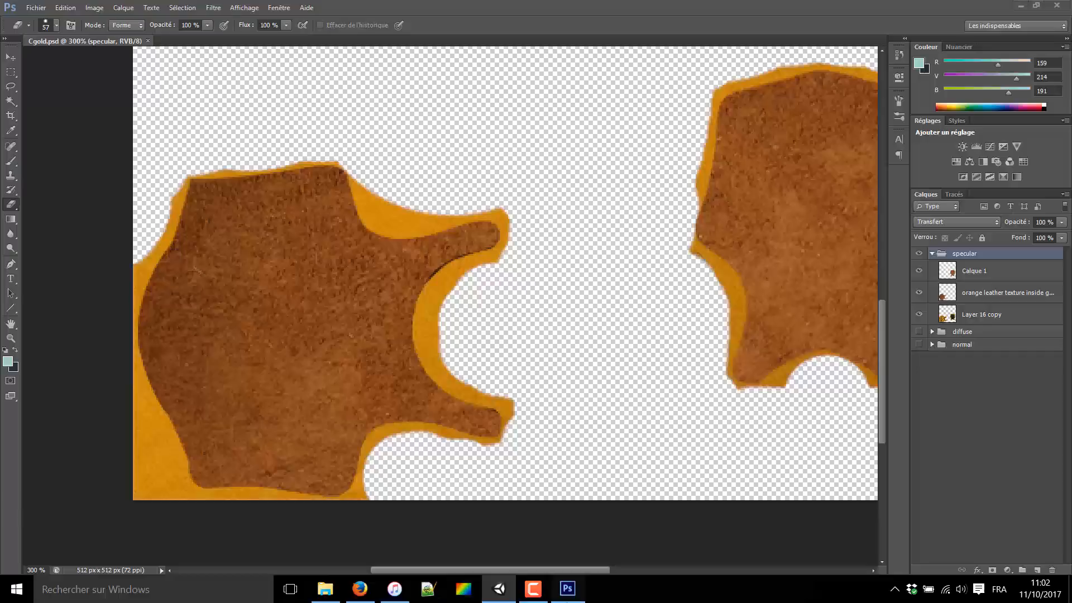
click(500, 589)
double_click(1046, 413)
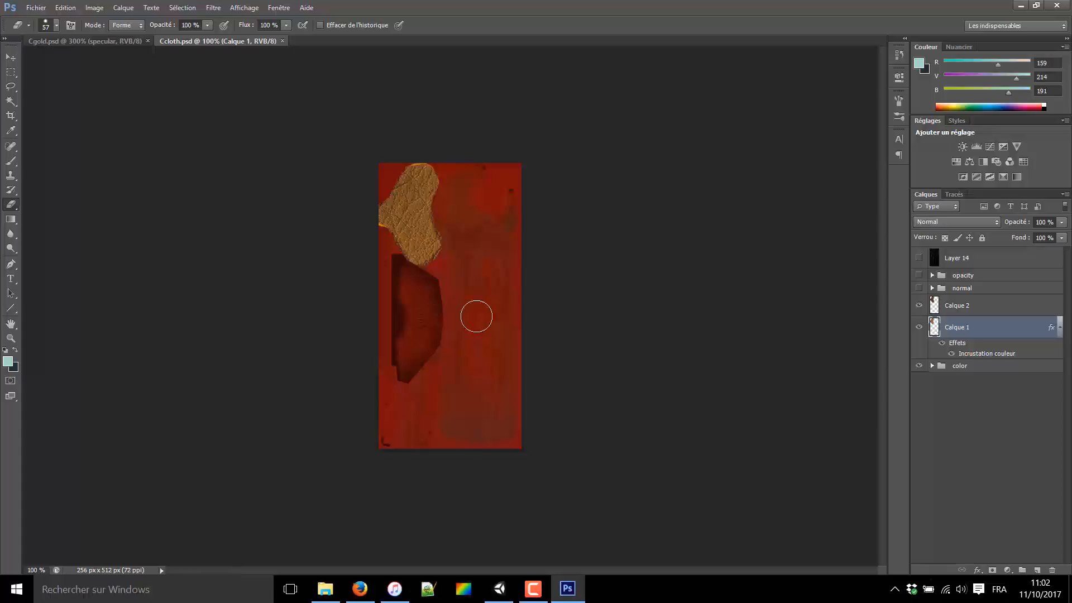
key(ctrl+plus)
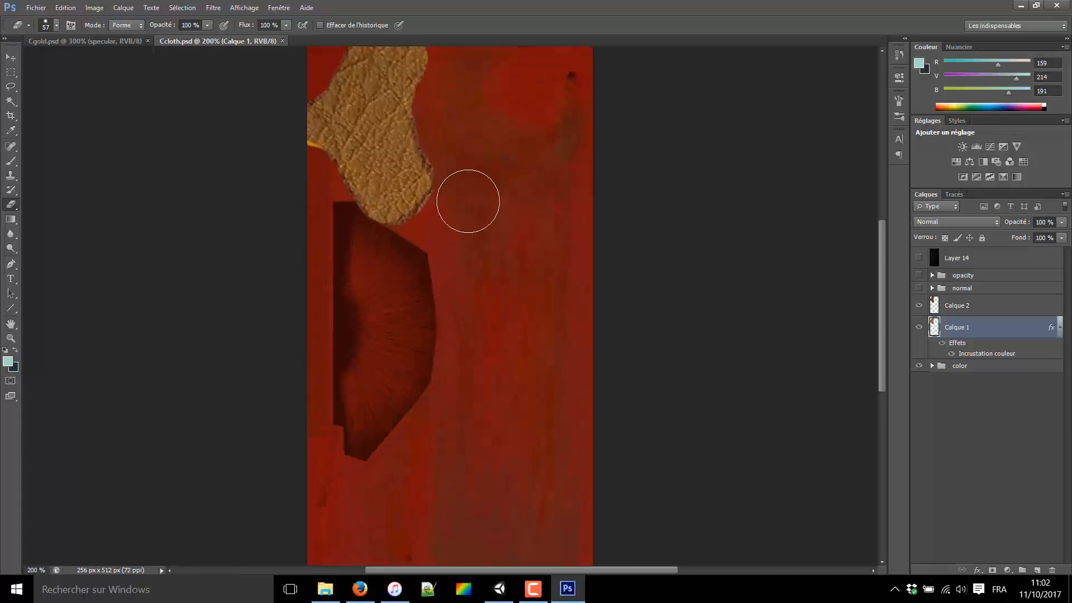
drag(536, 253, 505, 337)
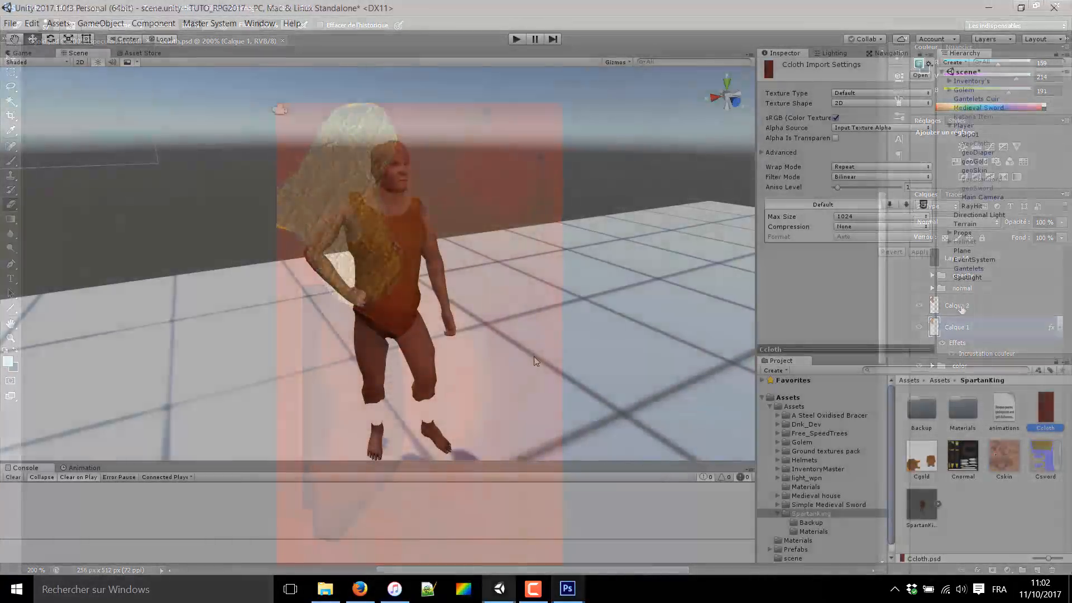
- Switch to Unity, examine the character's leather outfit and face up close, and select the Cskin texture asset
right_drag(534, 356, 681, 355)
right_drag(681, 355, 683, 343)
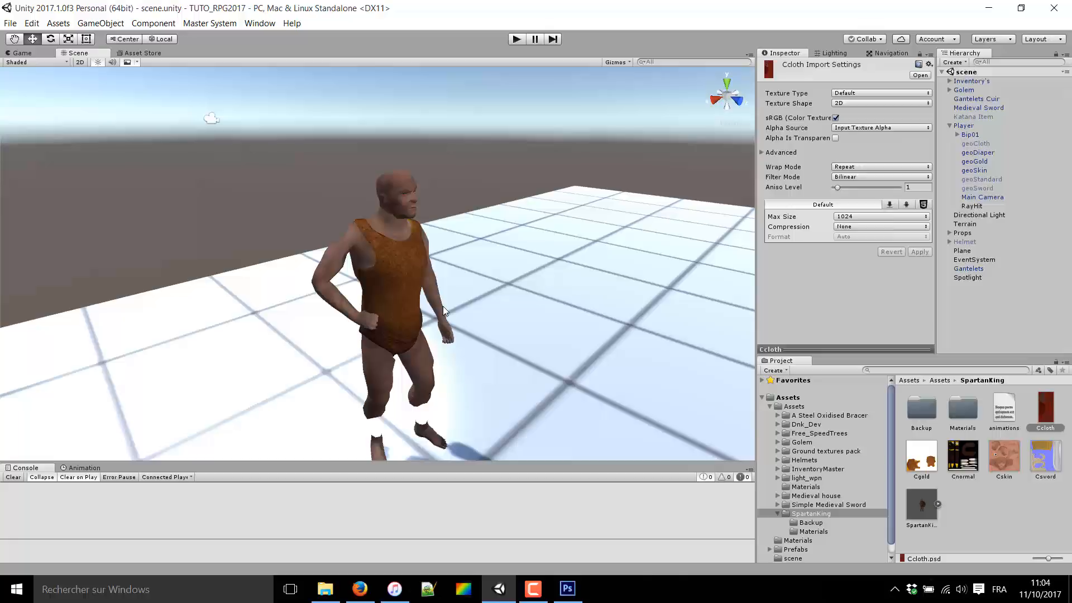
right_drag(441, 290, 331, 330)
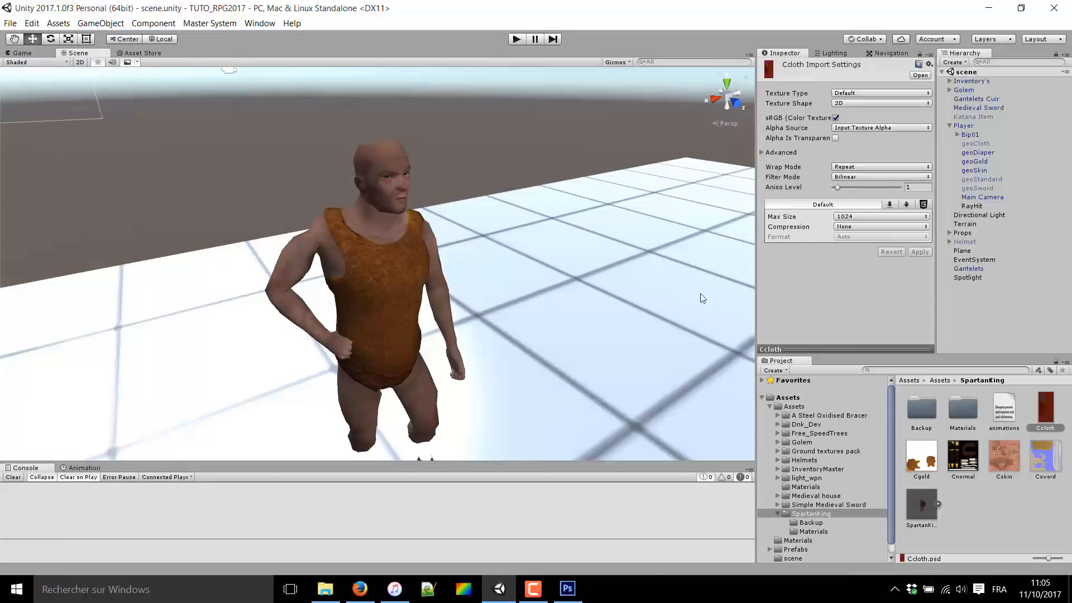
key(w)
right_drag(637, 273, 472, 138)
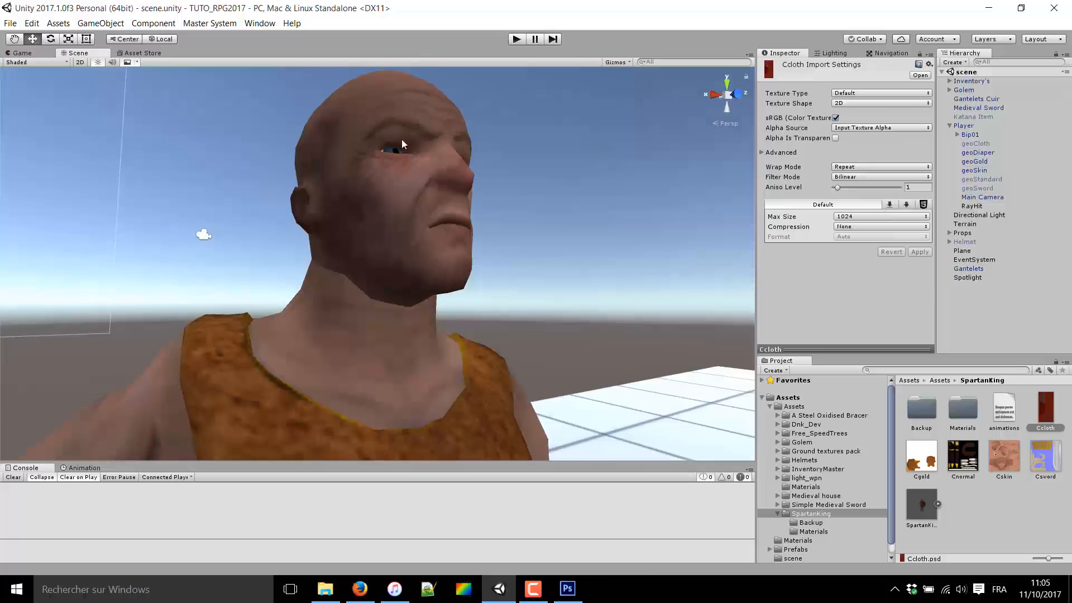
click(1004, 459)
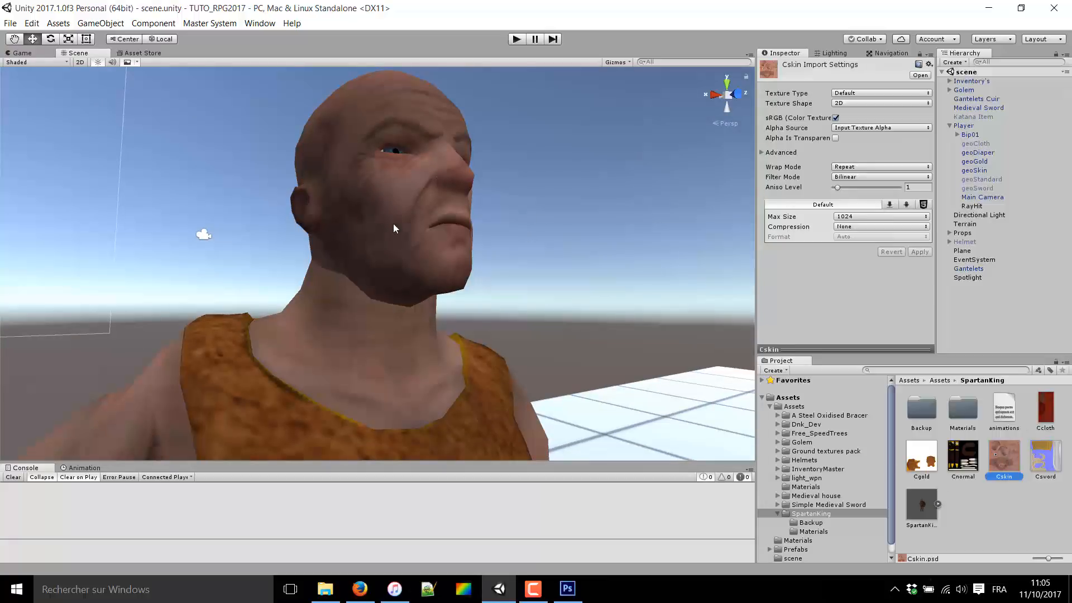
key(s)
right_drag(270, 296, 341, 268)
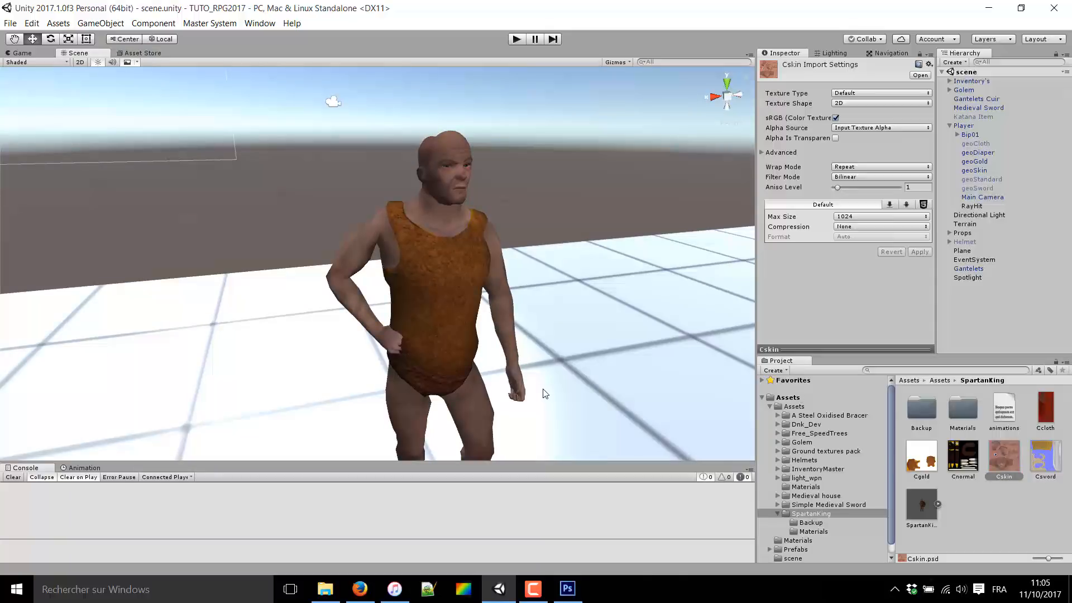
- Select the Player, frame it in the scene and examine the back of its head
alt+drag(567, 285, 796, 299)
alt+scroll(958, 296, up, 4)
alt+drag(512, 213, 561, 307)
right_drag(562, 307, 816, 261)
click(385, 259)
key(f)
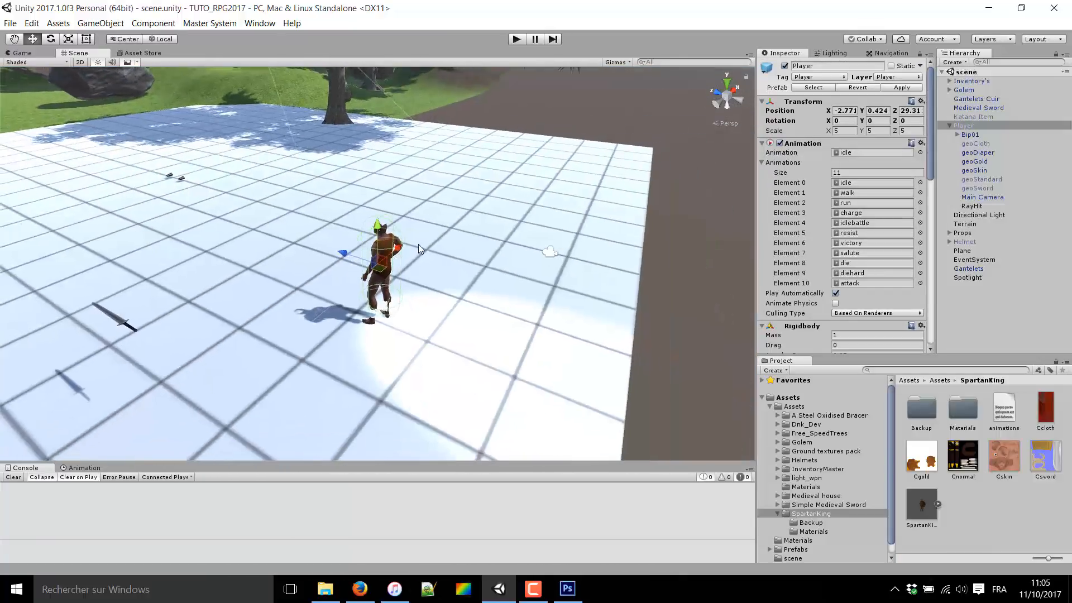
alt+drag(429, 247, 428, 190)
click(101, 23)
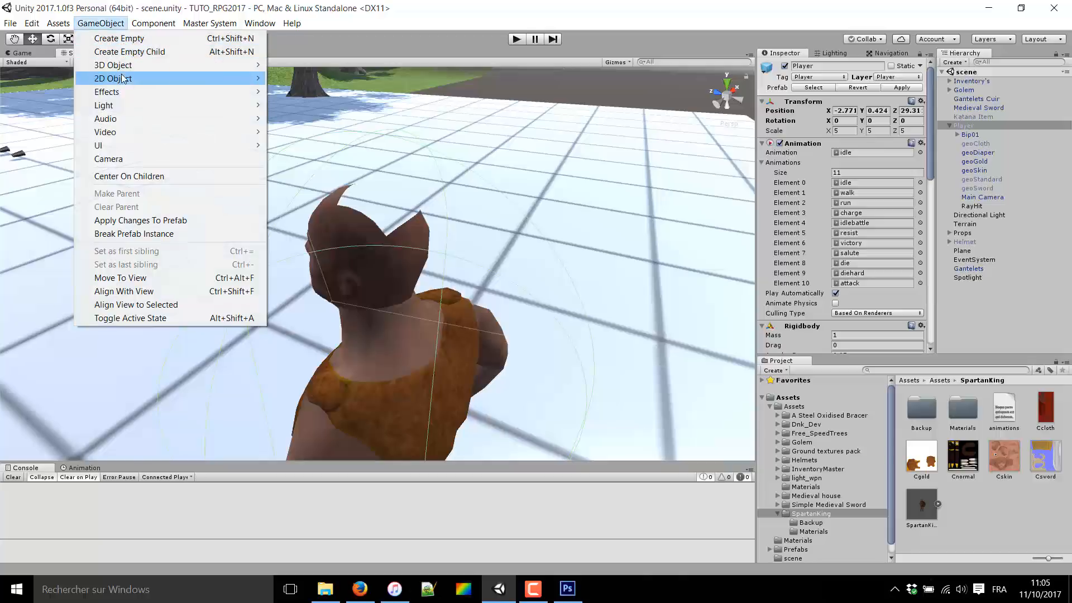
mouse_move(124, 70)
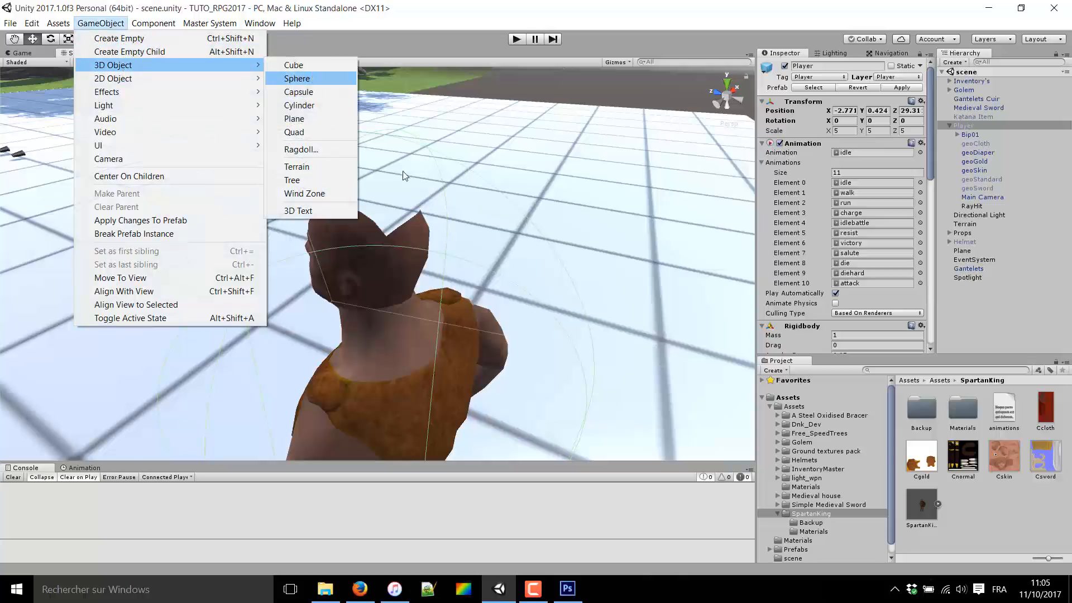
double_click(964, 126)
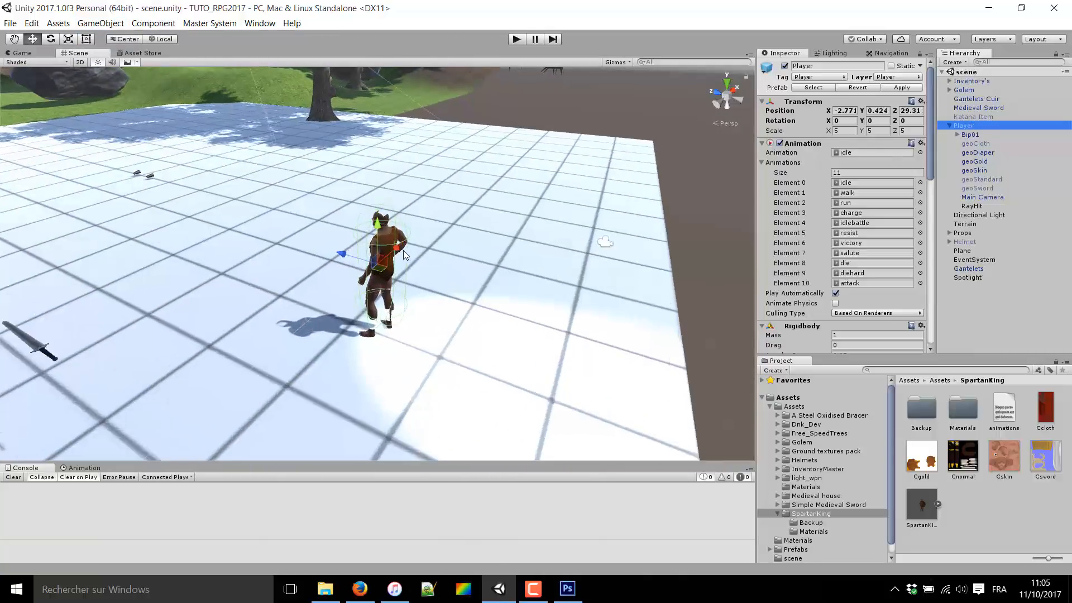
- Expand the Player's skeleton in the hierarchy from Bip01 through the pelvis and spine bones to Bip01 Spine2
scroll(406, 255, up, 15)
scroll(463, 196, down, 6)
click(958, 135)
click(965, 152)
click(973, 162)
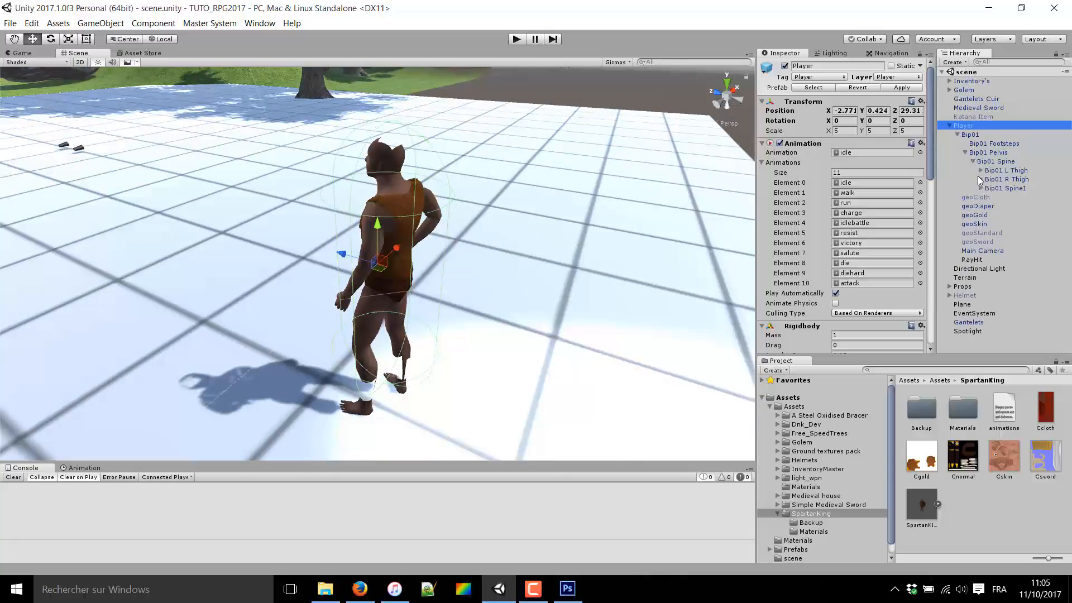
click(980, 188)
click(984, 198)
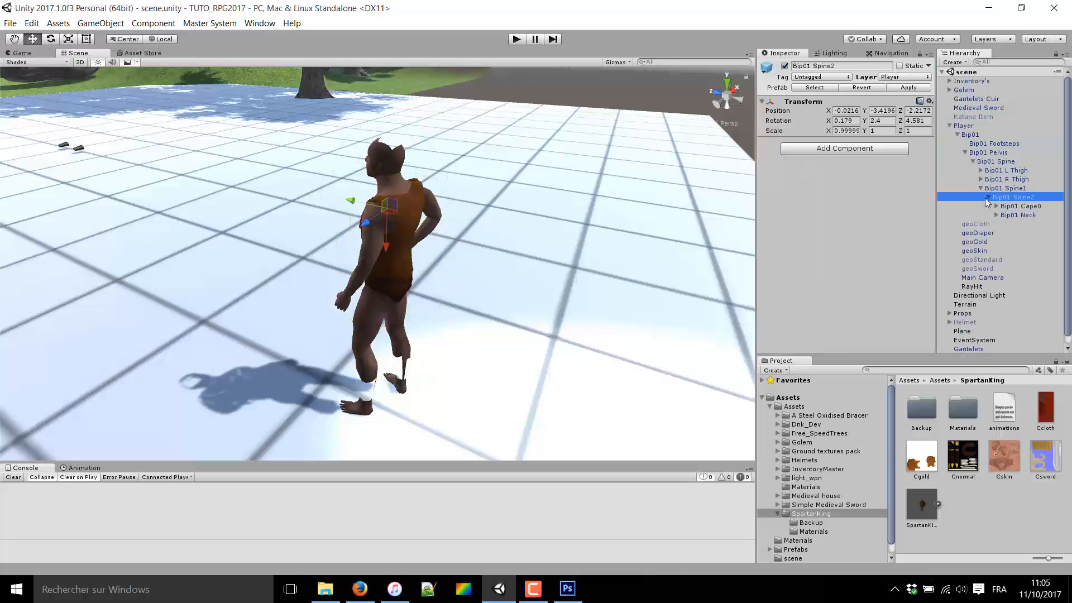
- Expand Bip01 Neck, Bip01 Head and Bip01 HeadNub, and widen the area showing the hierarchy
click(997, 215)
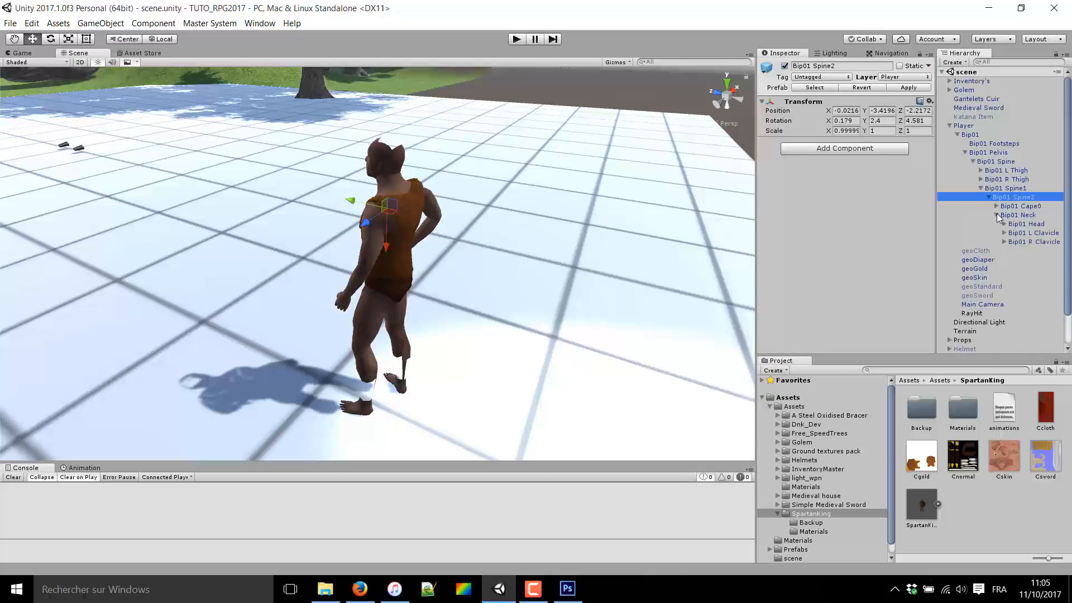
click(1013, 225)
click(1005, 224)
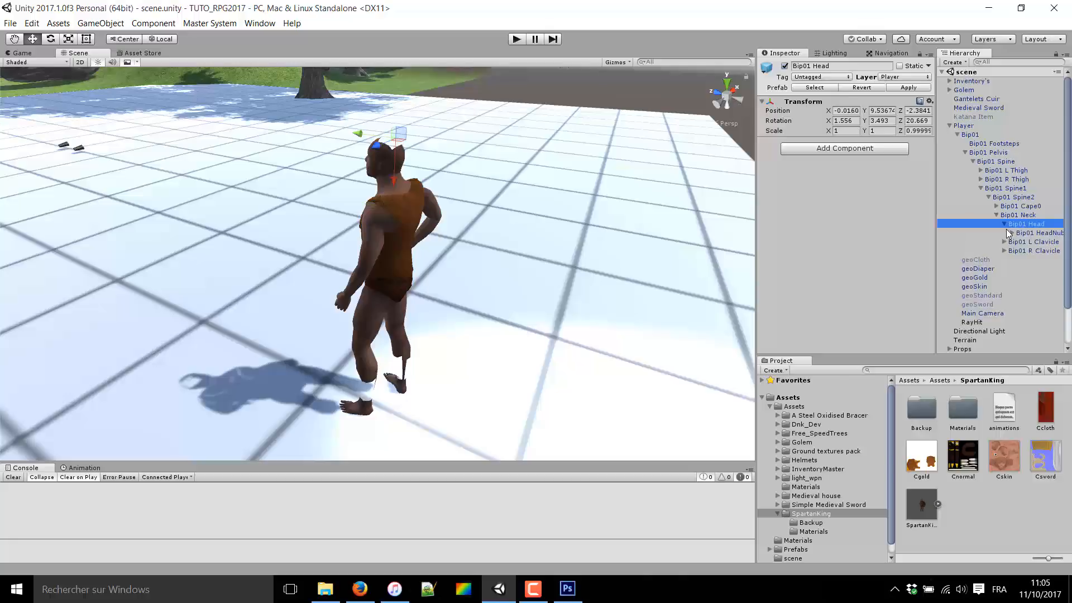
drag(758, 204, 654, 205)
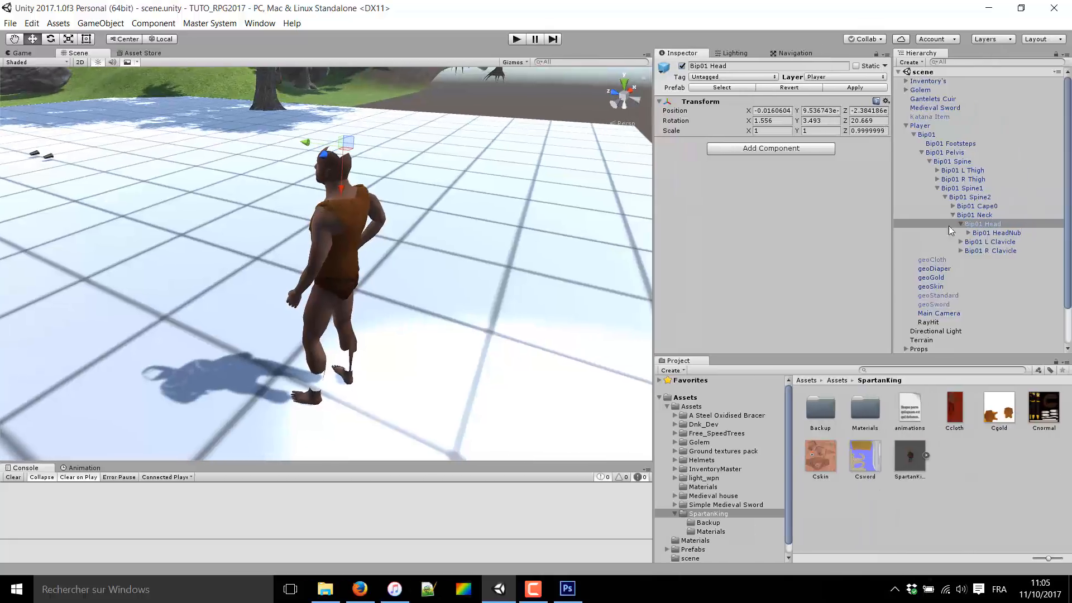
click(968, 233)
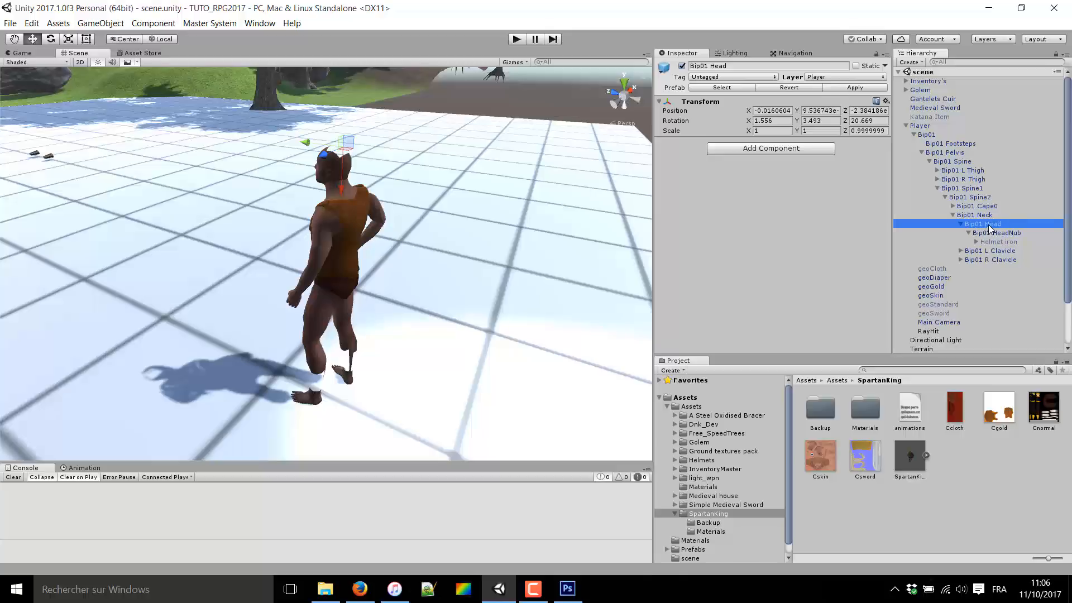
- Activate the Helmet iron object under Bip01 HeadNub to preview it on the character, and deactivate it again
click(1004, 232)
click(1001, 240)
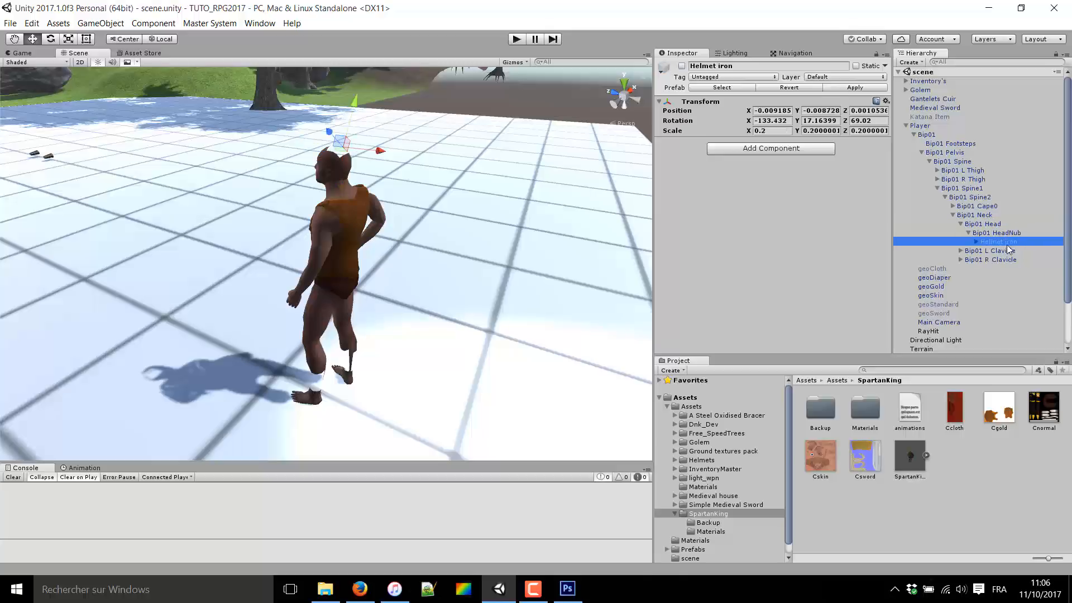
click(682, 65)
scroll(397, 153, up, 8)
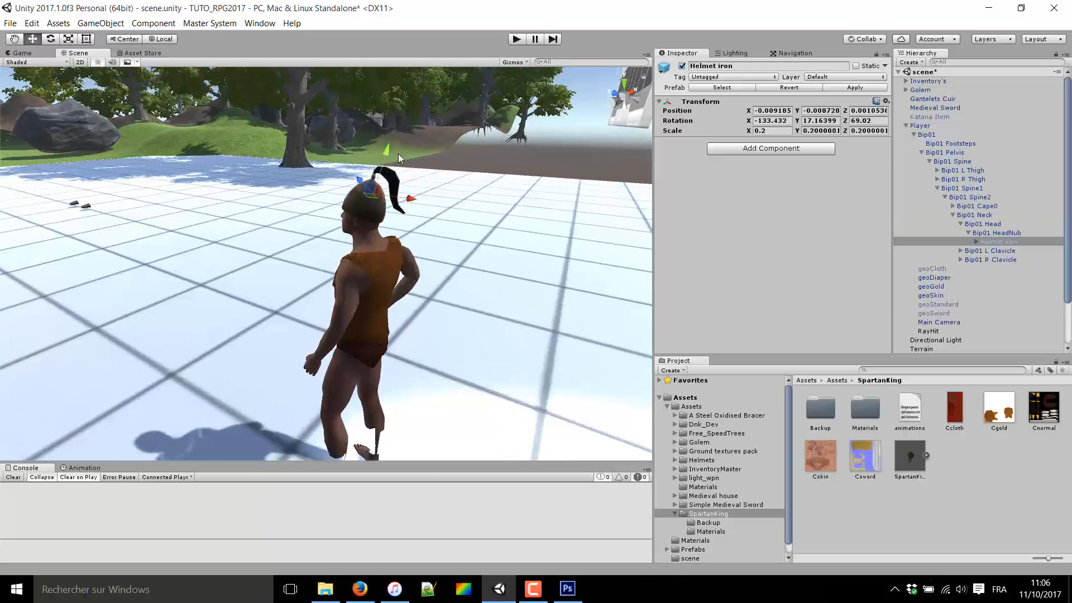
right_drag(404, 149, 429, 129)
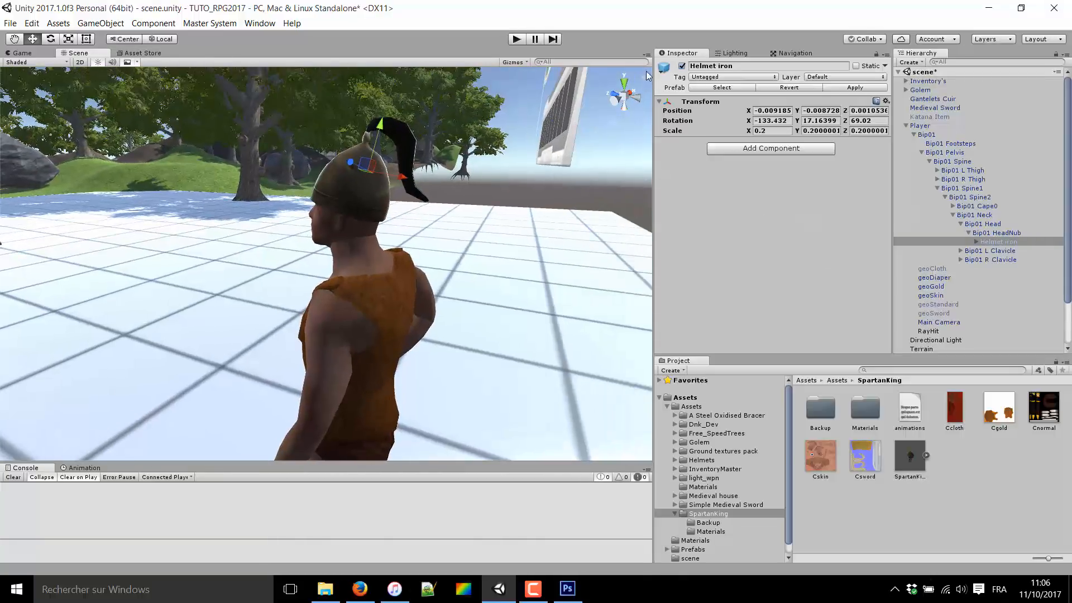
click(682, 65)
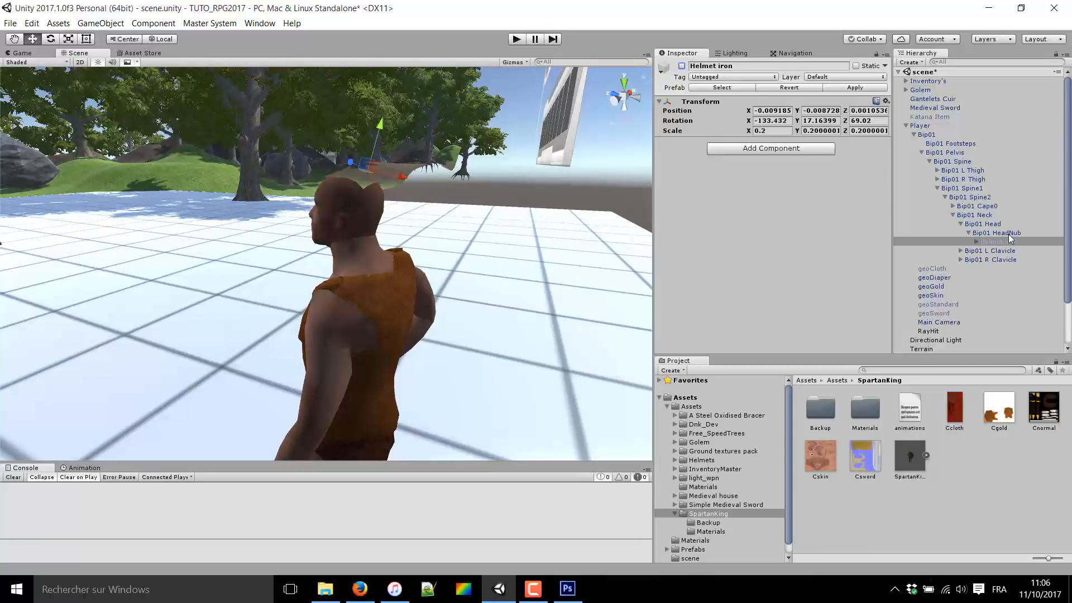
- Focus on the Bip01 Head bone and add a 3D sphere to the scene
double_click(991, 225)
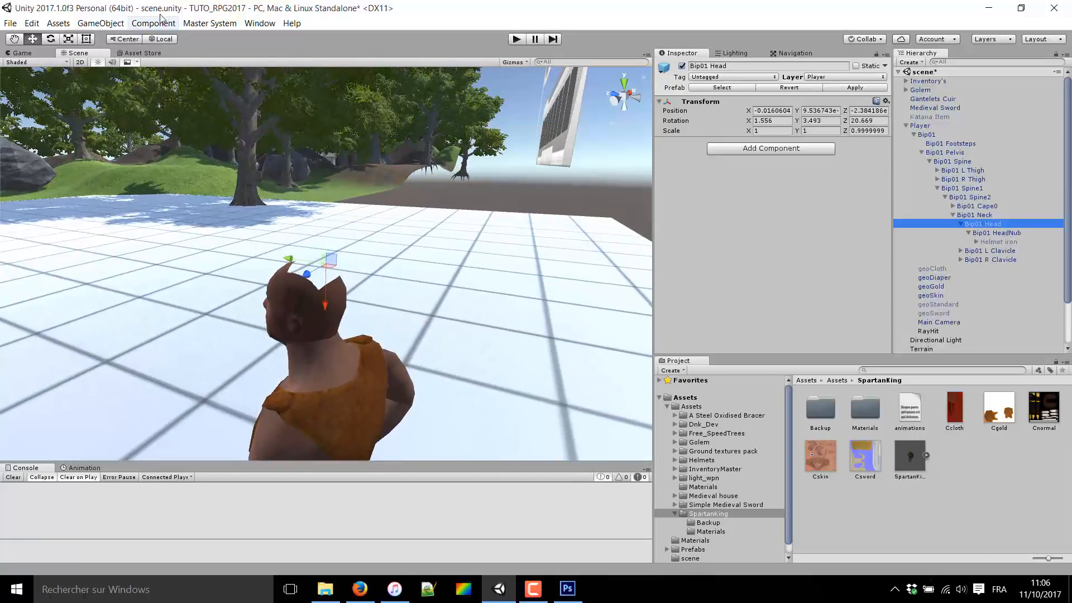
click(100, 23)
mouse_move(114, 74)
click(316, 78)
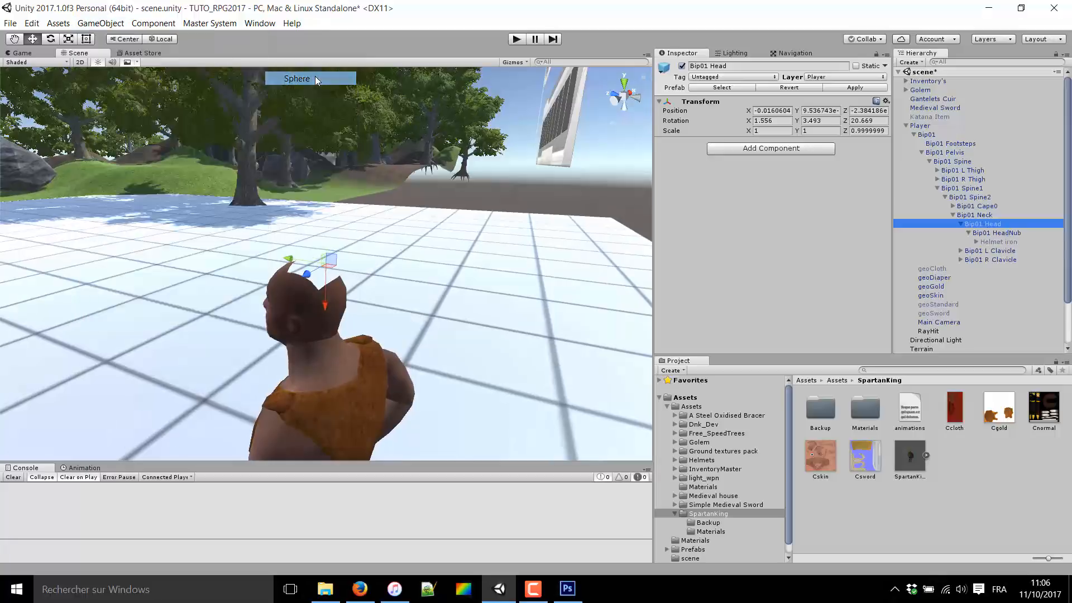
- Set the new sphere's scale to 0.2 on the X, Y and Z axes
click(775, 120)
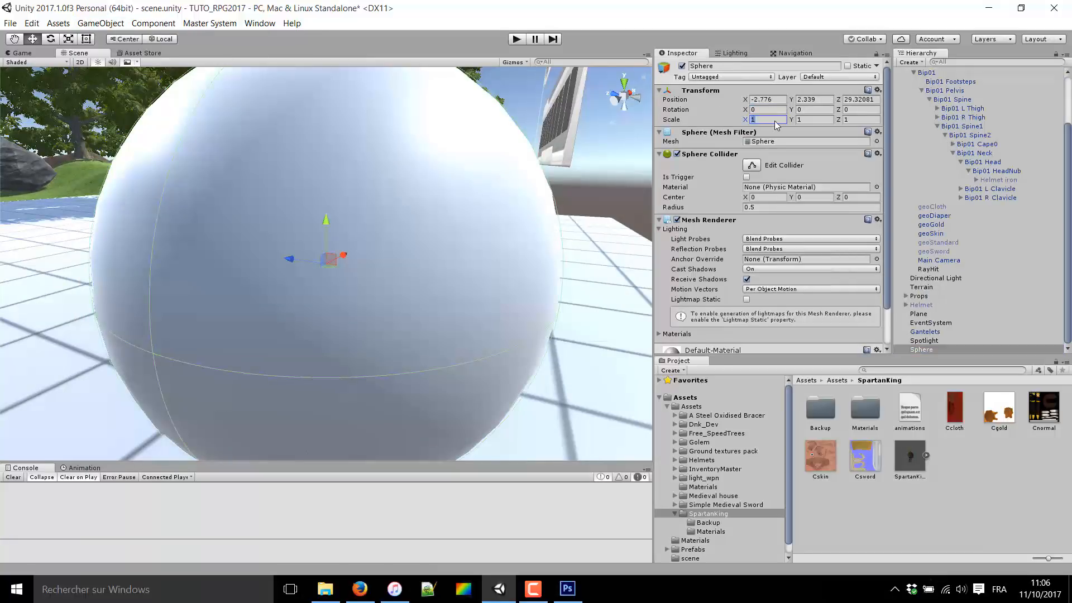
text(.2)
key(Tab)
text(.2)
key(Tab)
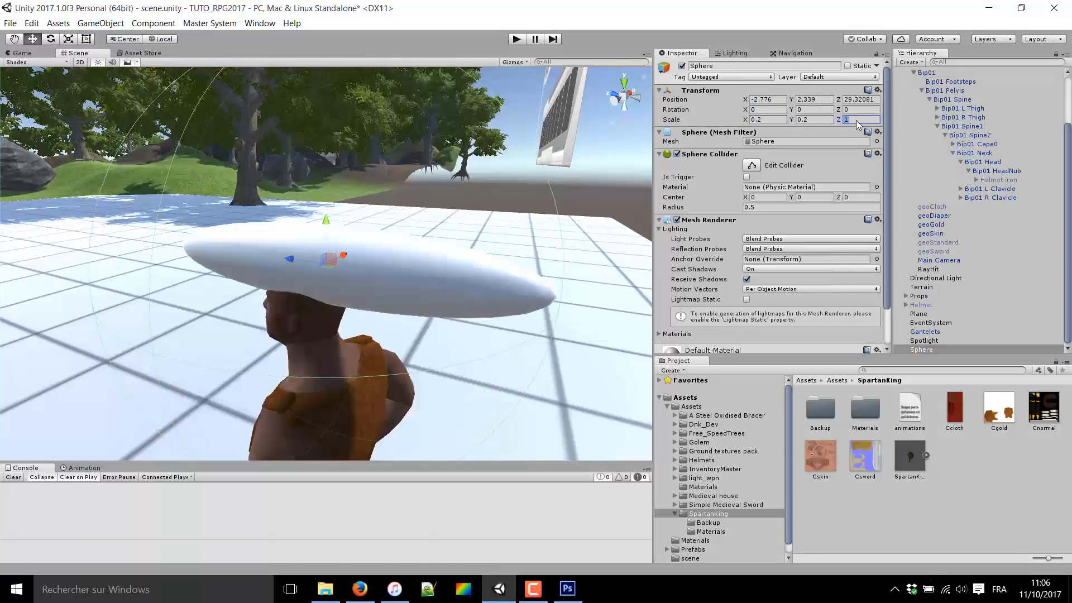
text(.2)
- Move the sphere down into the hollow top of the Player's head and resize it to about 0.153 × 0.167 × 0.2
click(616, 99)
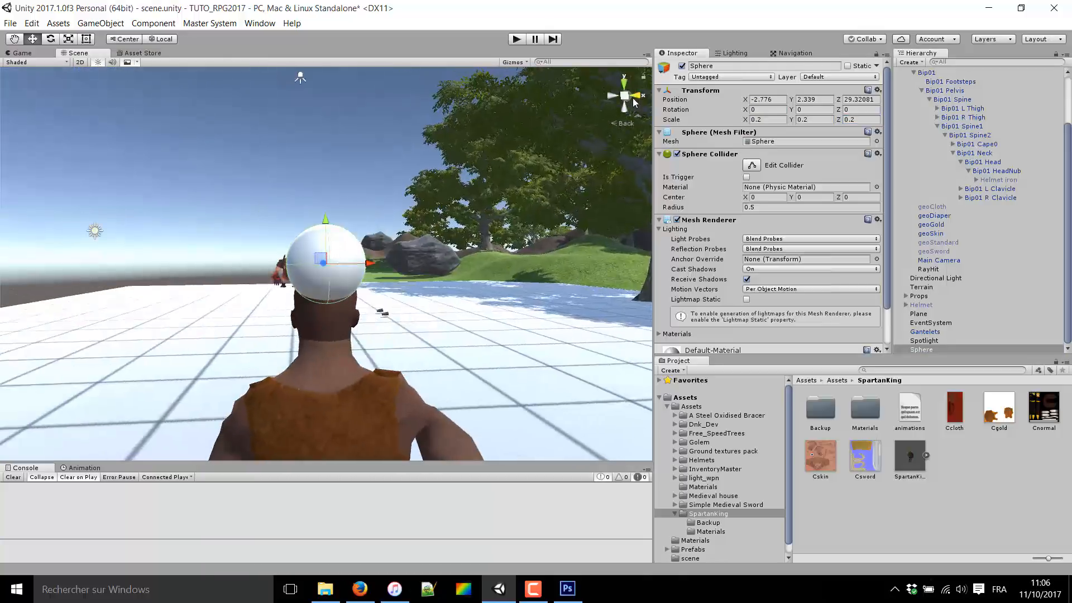
click(610, 97)
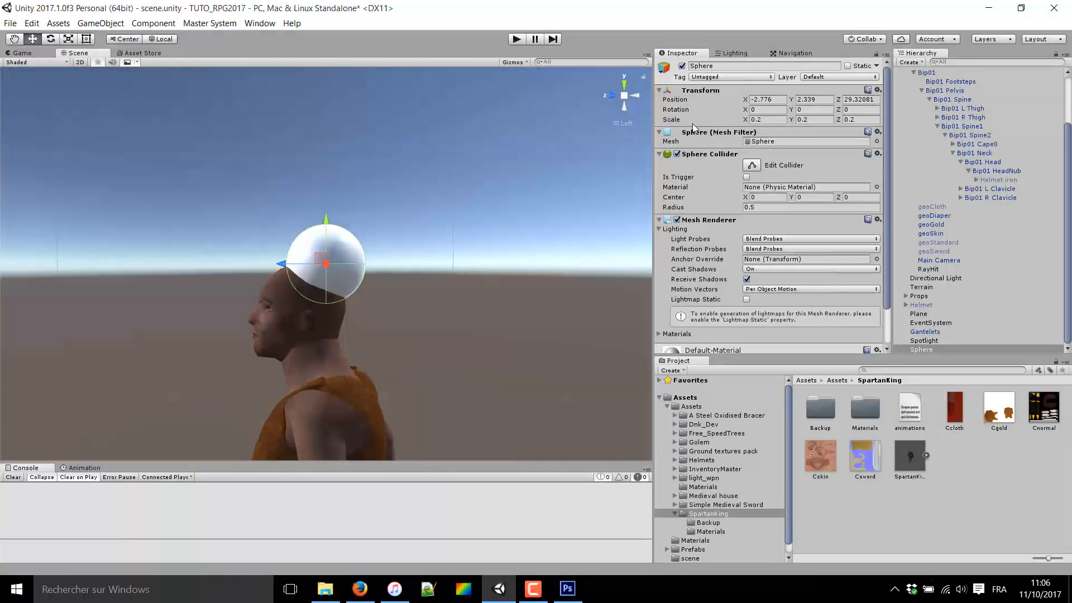
scroll(971, 184, up, 3)
click(925, 90)
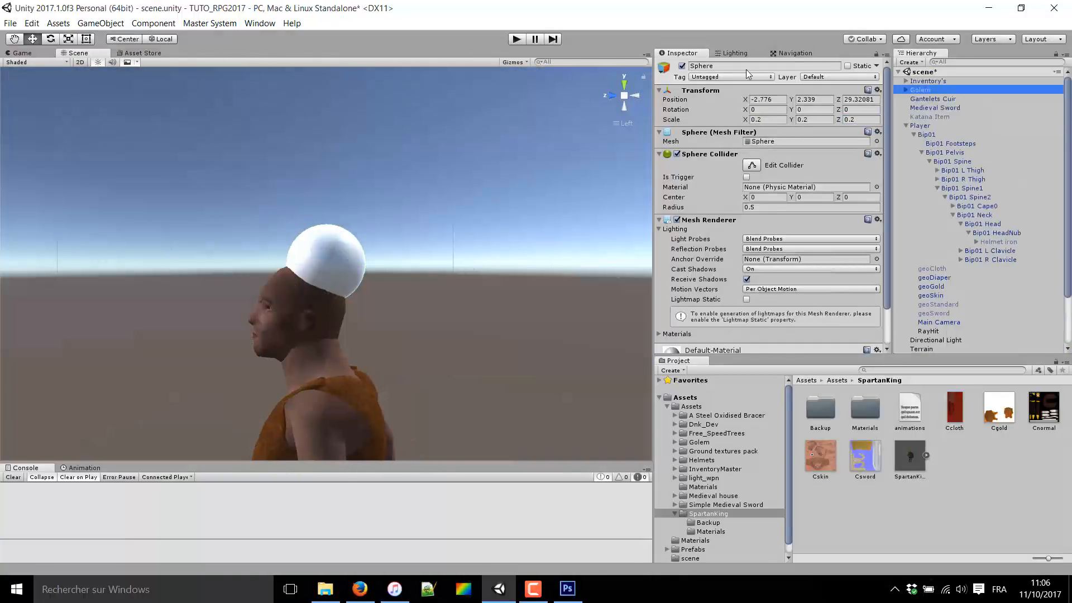
click(683, 66)
click(337, 259)
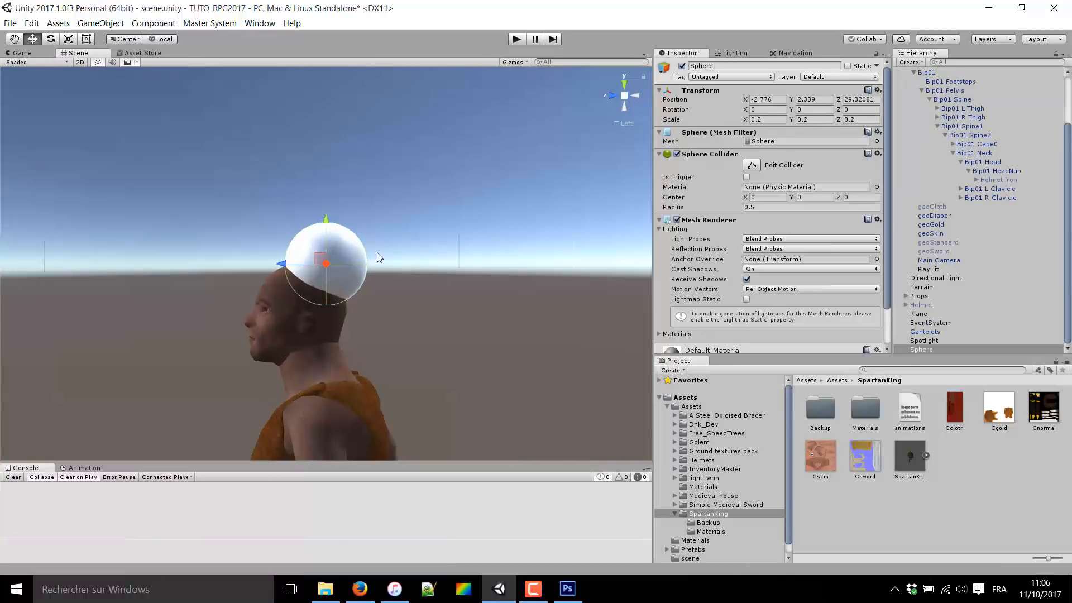
scroll(337, 259, up, 5)
drag(321, 265, 260, 372)
alt+drag(377, 332, 486, 299)
alt+drag(311, 276, 194, 281)
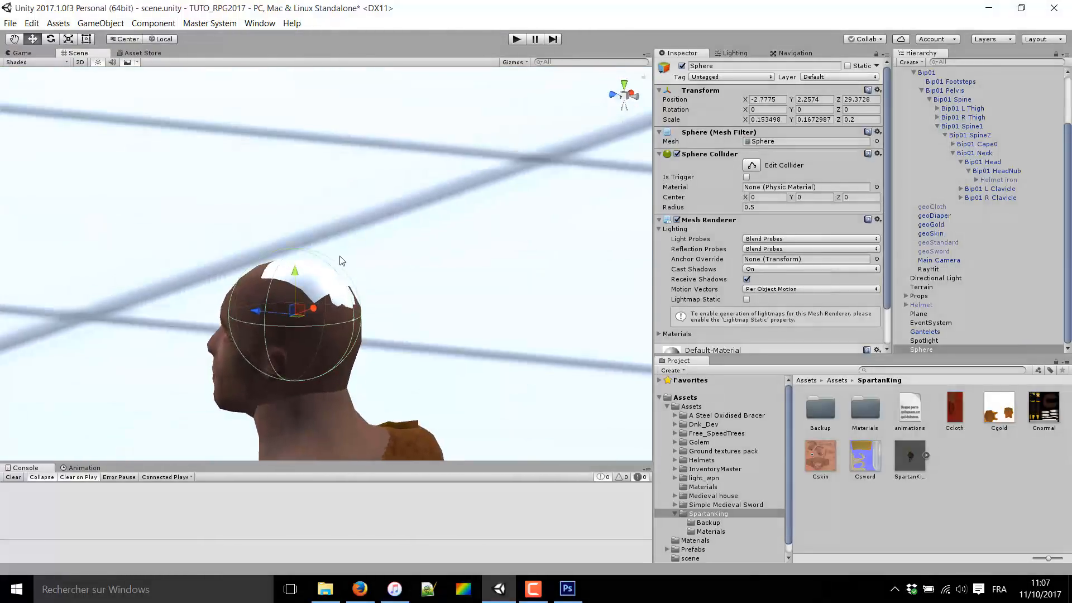
- Remove the Sphere Collider component from the sphere and expand the settings of its Default-Material
click(877, 154)
click(946, 184)
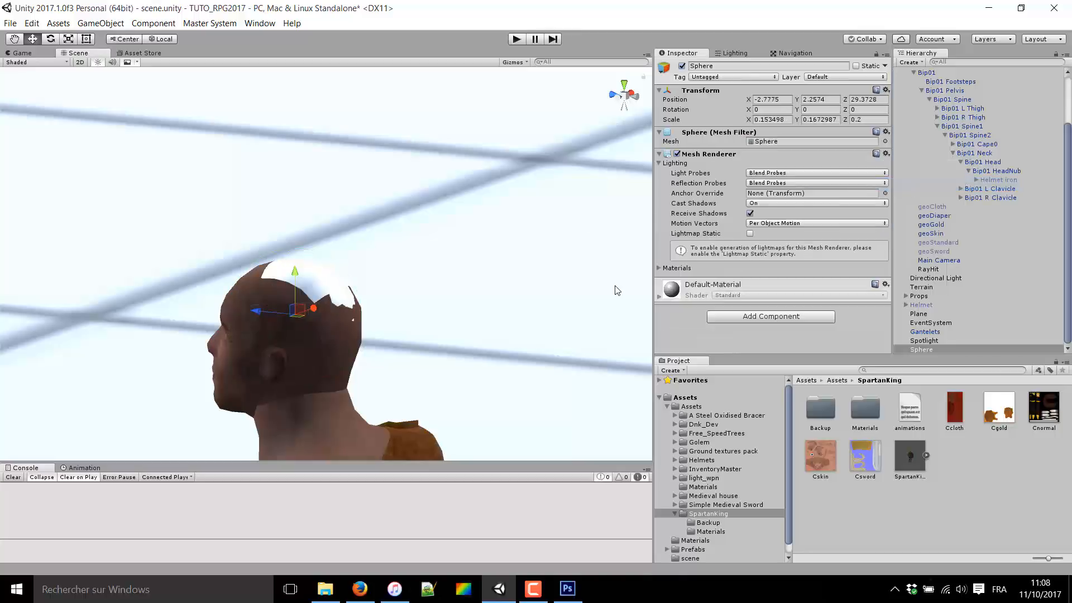
click(660, 296)
scroll(715, 295, down, 5)
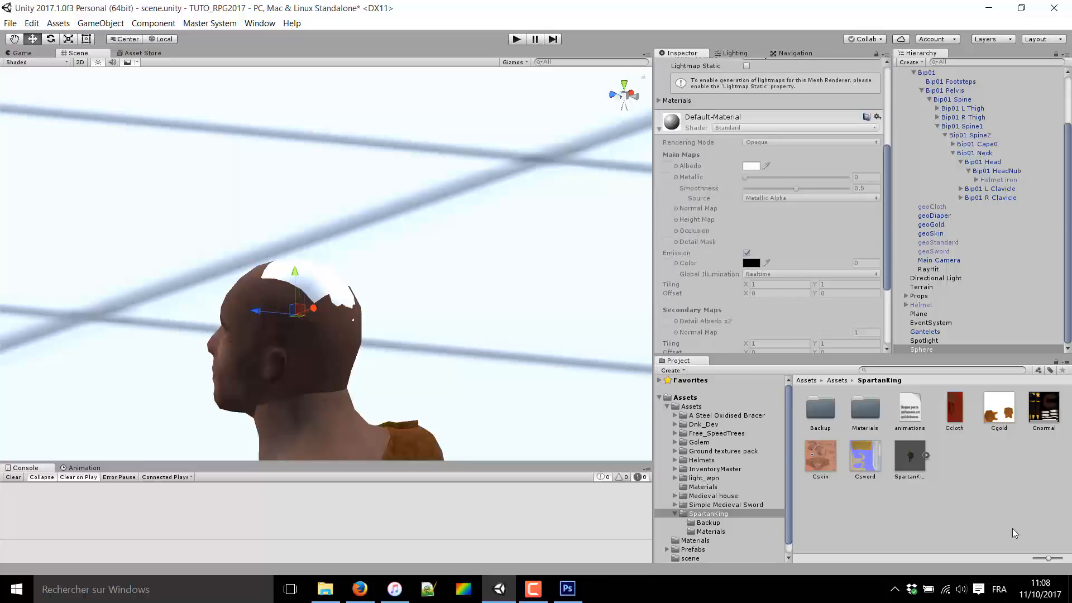
scroll(716, 487, down, 1)
- Create a new material named headskin in the top-level Materials folder
click(701, 539)
click(696, 530)
right_click(866, 475)
mouse_move(899, 259)
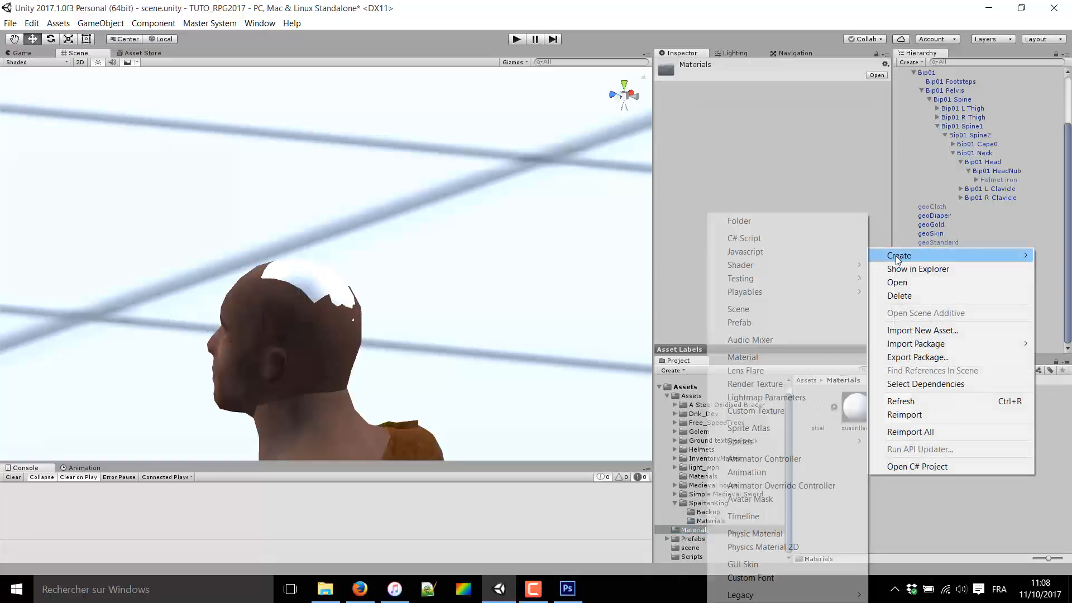
click(774, 357)
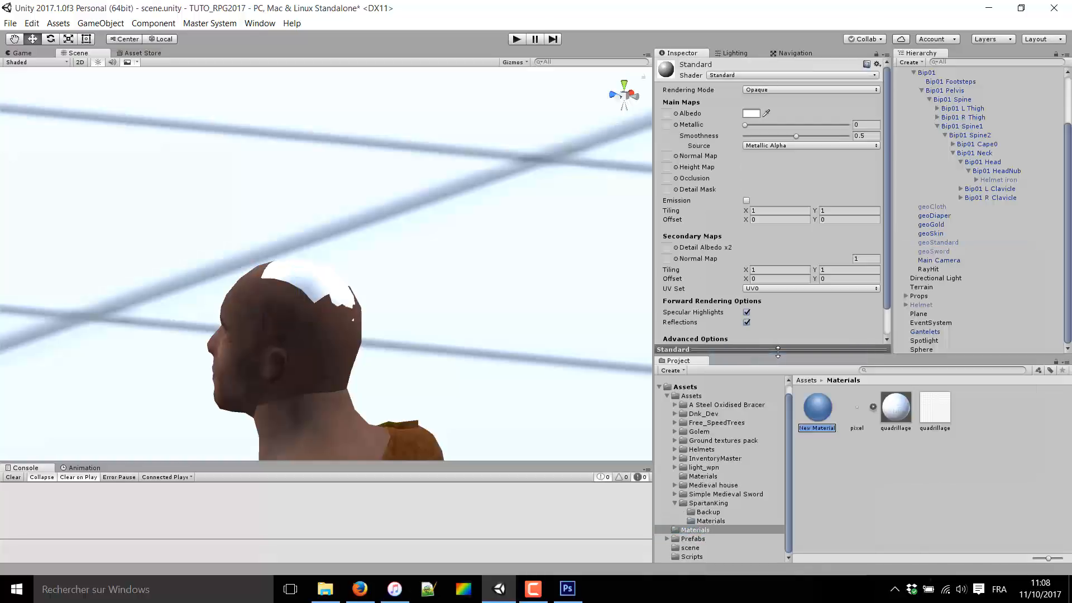
text(headskin)
key(Return)
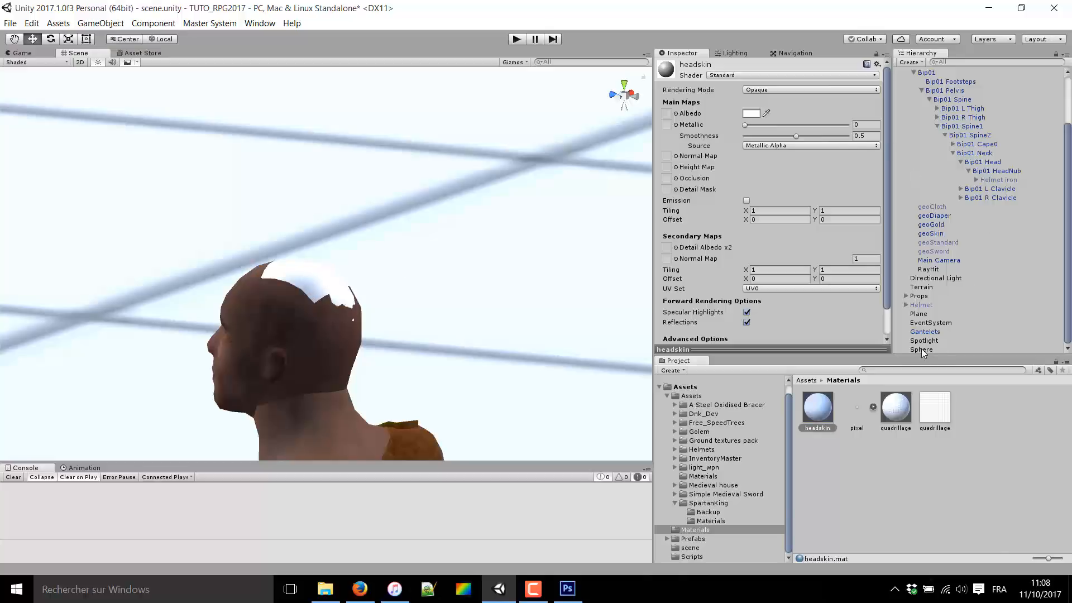
- Place the sphere under Bip01 Head with the headskin material assigned, and rename it tophead
drag(923, 352, 992, 180)
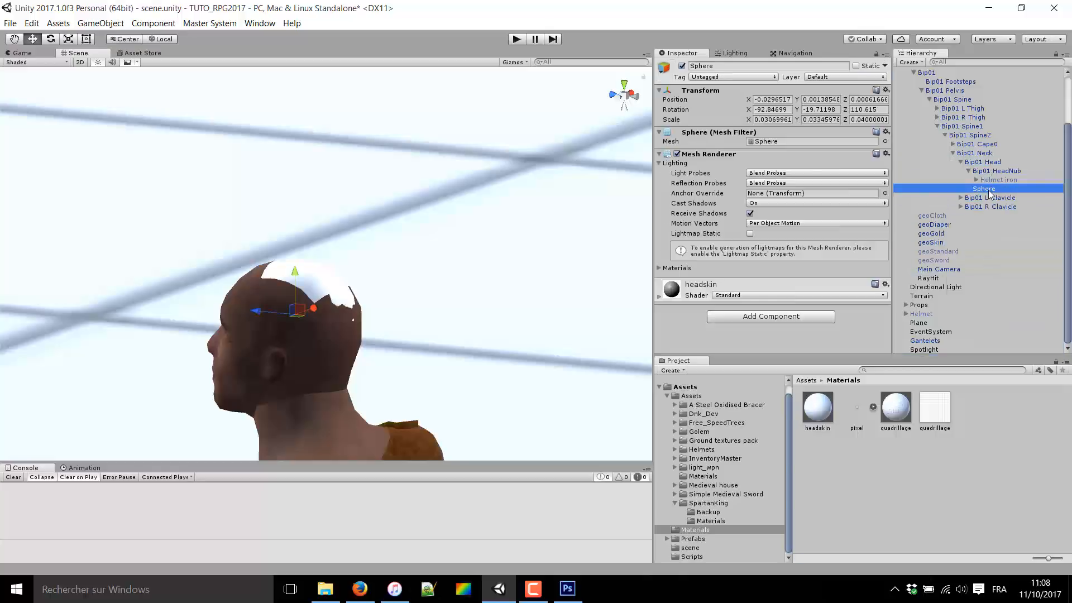
click(768, 69)
text(tophead)
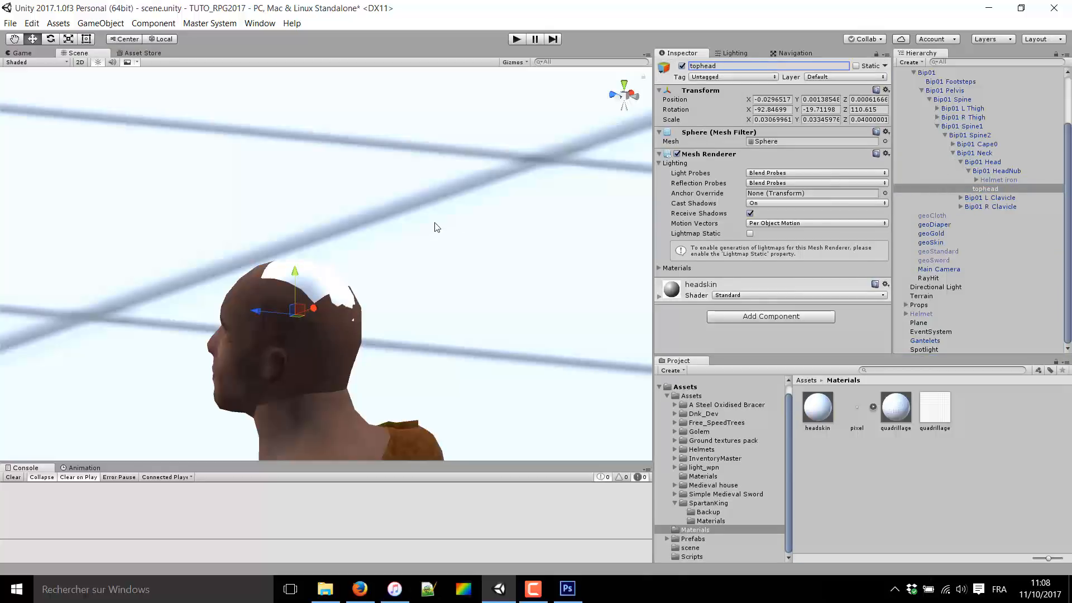
- Expand the headskin material on tophead and set its shader to Legacy Shaders/Bumped Specular
right_drag(219, 228, 251, 242)
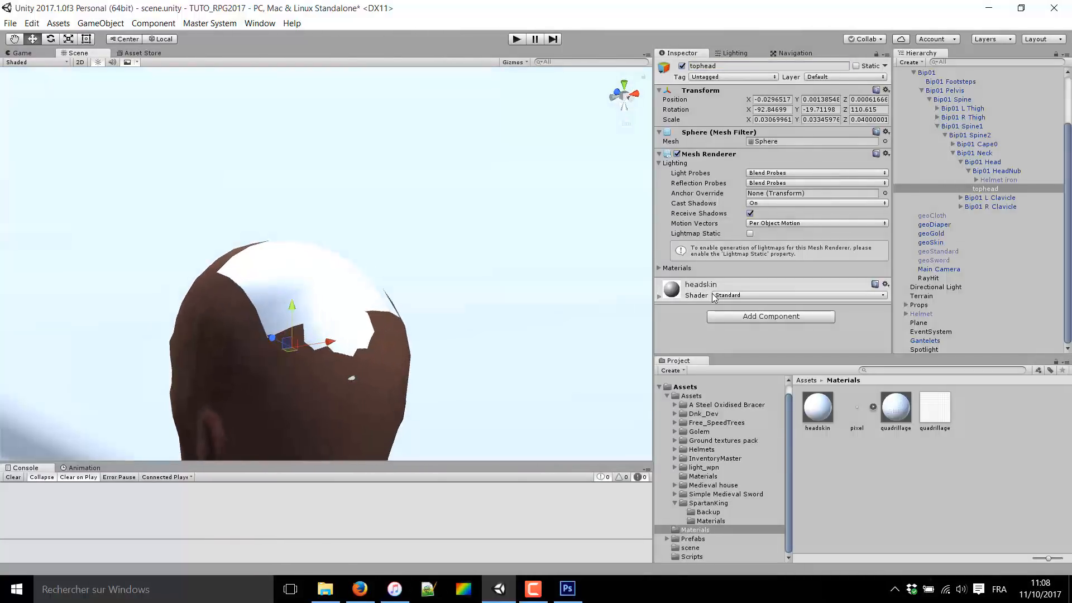
click(660, 297)
scroll(747, 239, down, 3)
scroll(749, 240, down, 4)
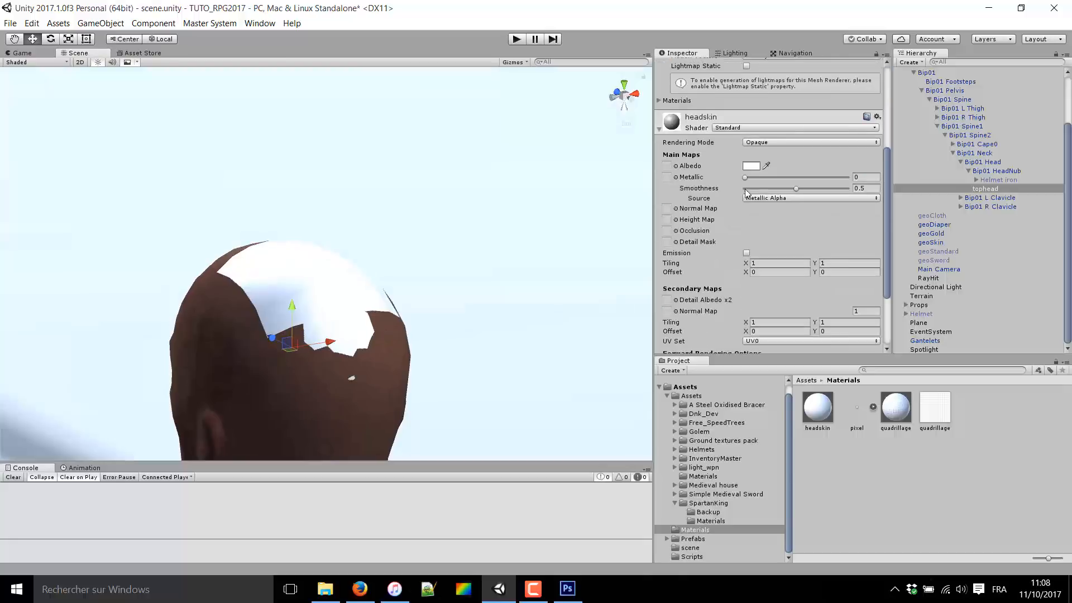
click(737, 128)
mouse_move(761, 306)
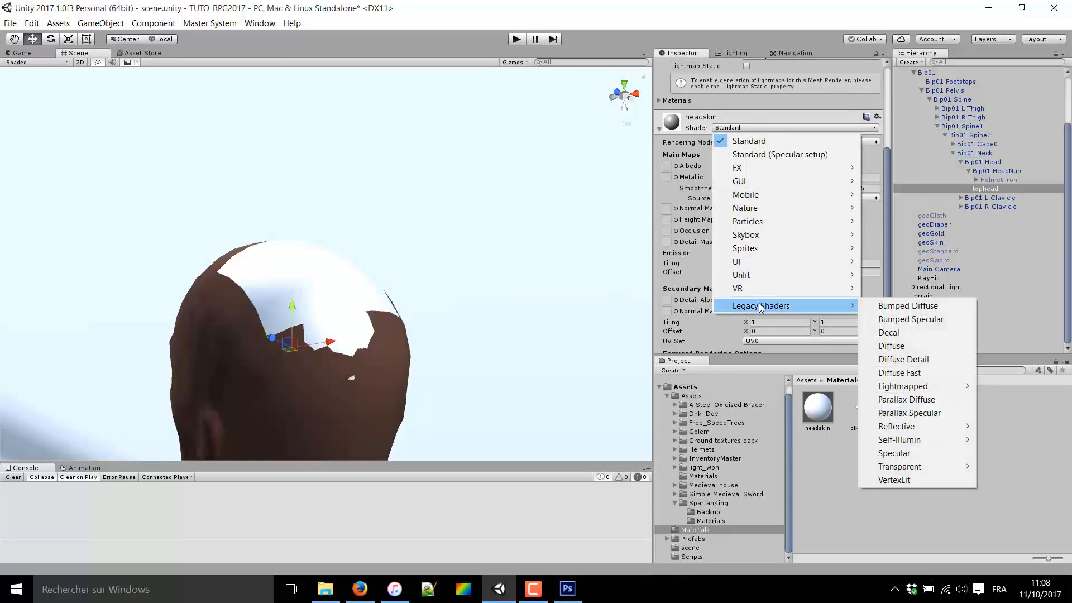
click(890, 321)
mouse_move(450, 313)
right_down()
mouse_move(438, 300)
mouse_move(458, 307)
right_up()
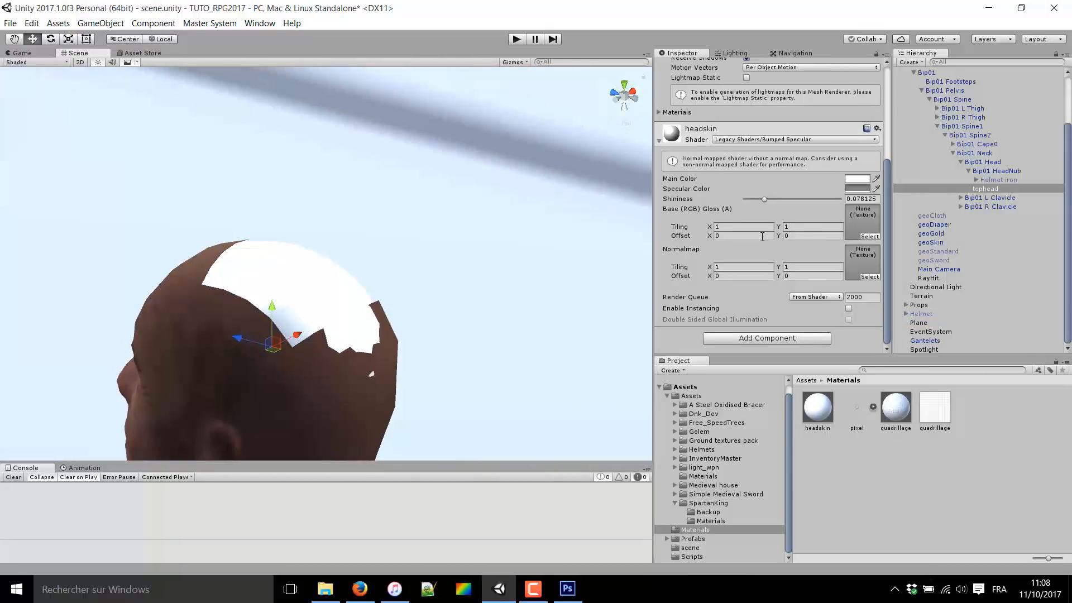
- Sample a brown skin tone from the character's head as the headskin material's main color
click(857, 180)
click(18, 35)
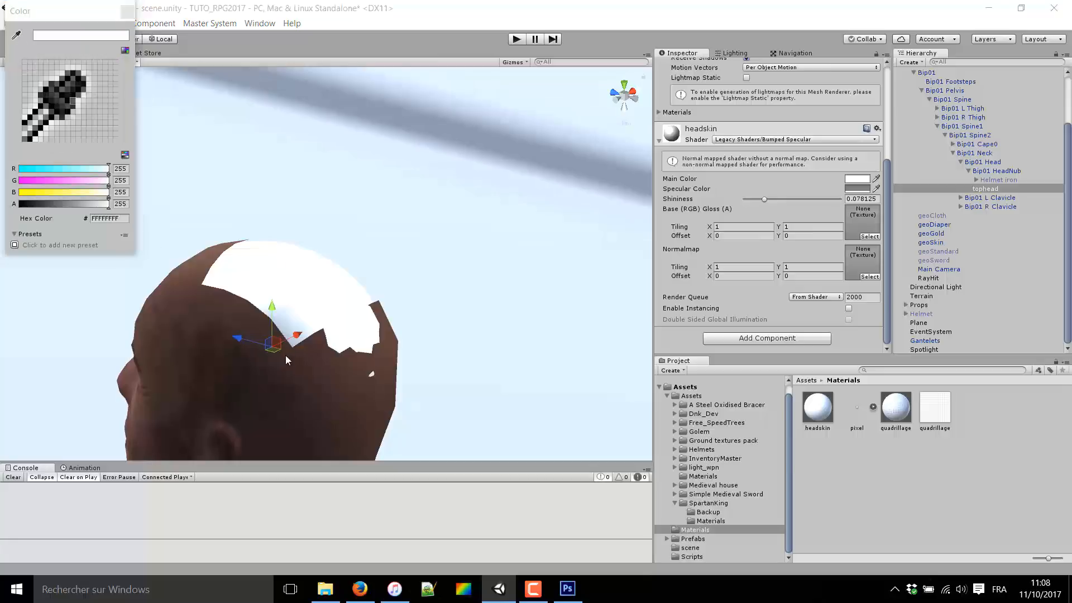
click(234, 323)
alt+drag(301, 241, 268, 238)
- Change the headskin material's shader to Legacy Shaders/Bumped Diffuse
click(761, 140)
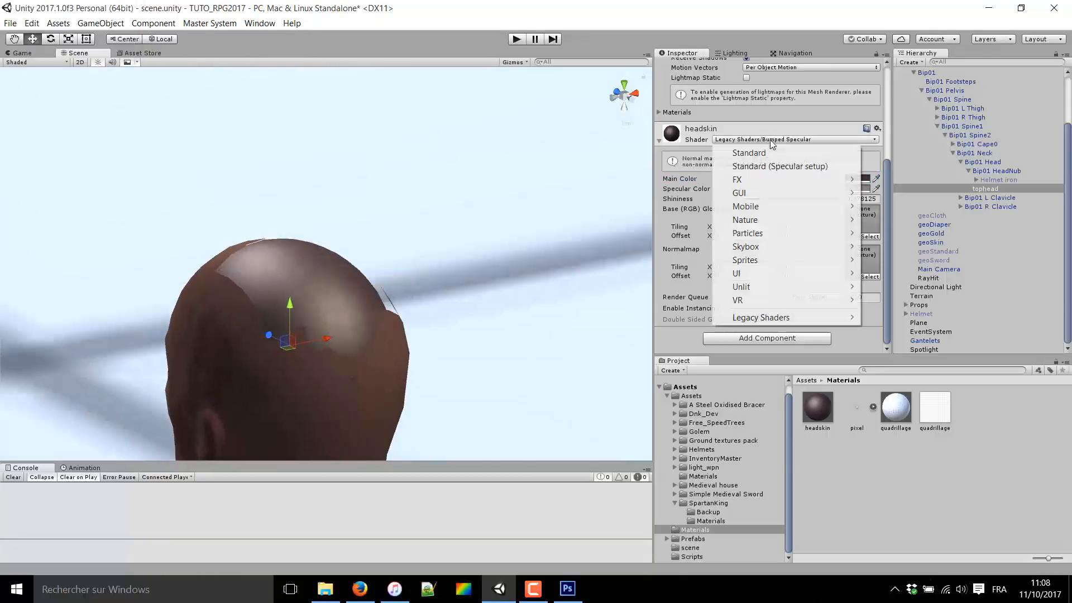
mouse_move(768, 317)
click(907, 317)
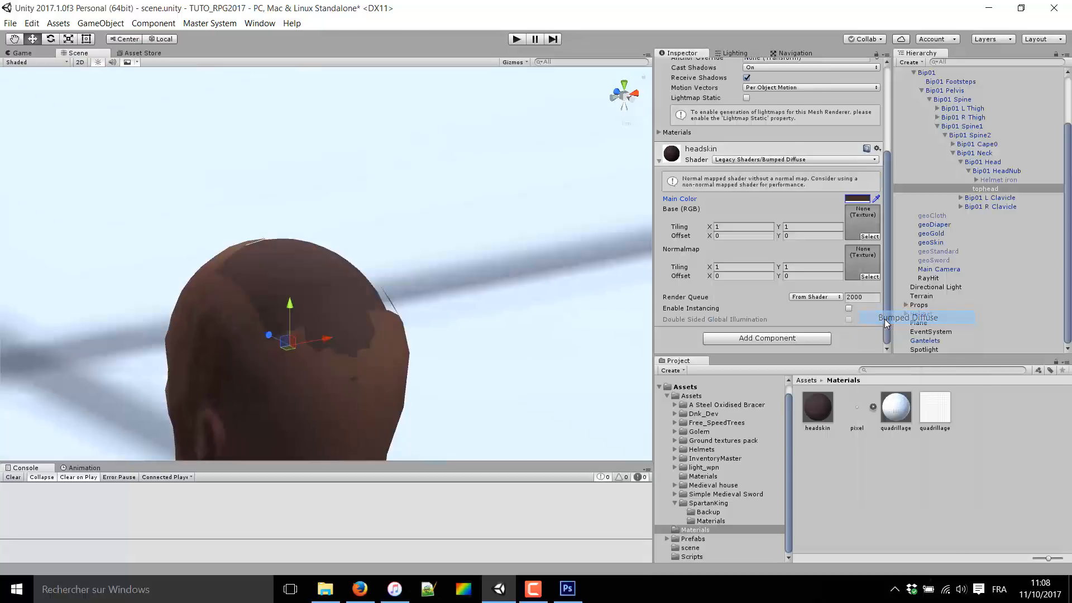
alt+drag(292, 255, 360, 224)
- Fine-tune the headskin material's main color so tophead blends with the surrounding head skin
click(857, 200)
drag(47, 116, 55, 111)
scroll(51, 115, up, 6)
right_drag(291, 299, 134, 312)
click(860, 199)
drag(55, 113, 53, 113)
- Examine the patched head on the whole character and the missing calf geometry on the lower legs from several angles
scroll(361, 200, down, 3)
scroll(303, 257, down, 5)
right_drag(361, 200, 504, 285)
click(322, 261)
middle_drag(505, 285, 318, 303)
right_drag(397, 296, 259, 286)
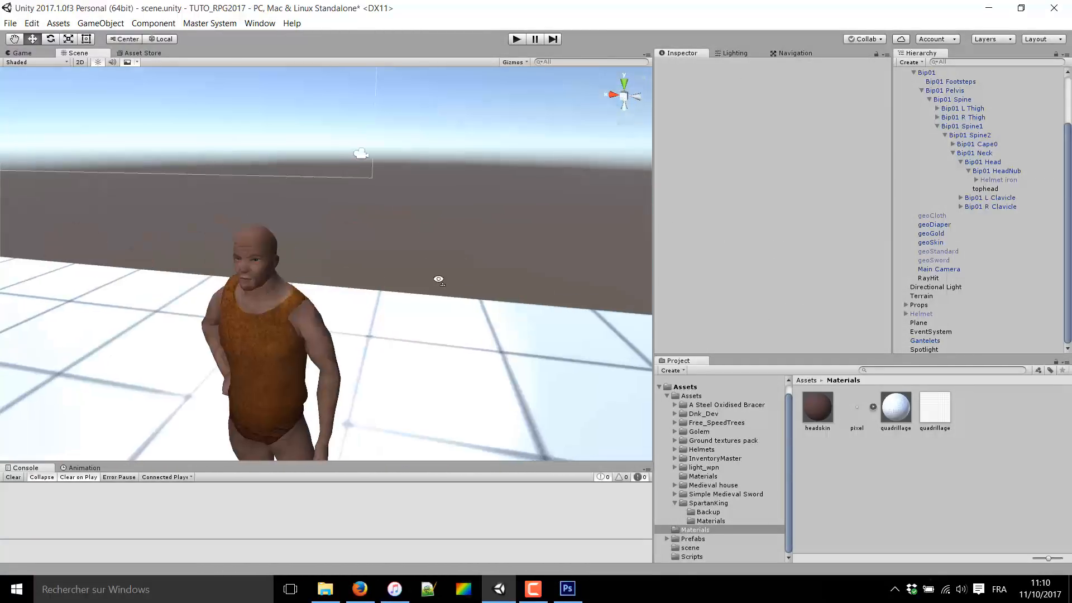
right_drag(443, 283, 421, 284)
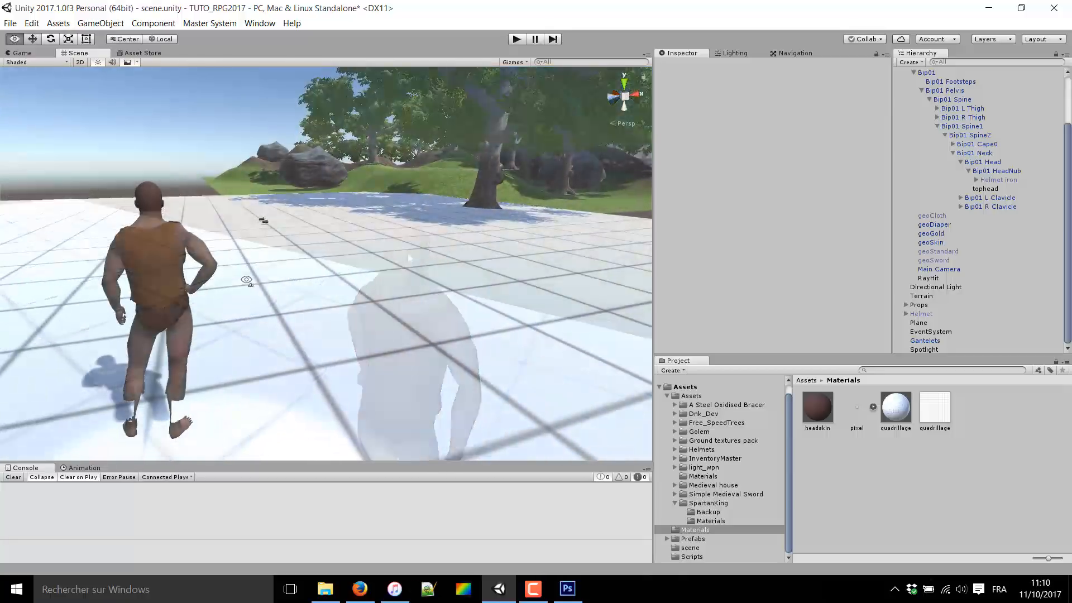
right_drag(262, 290, 63, 280)
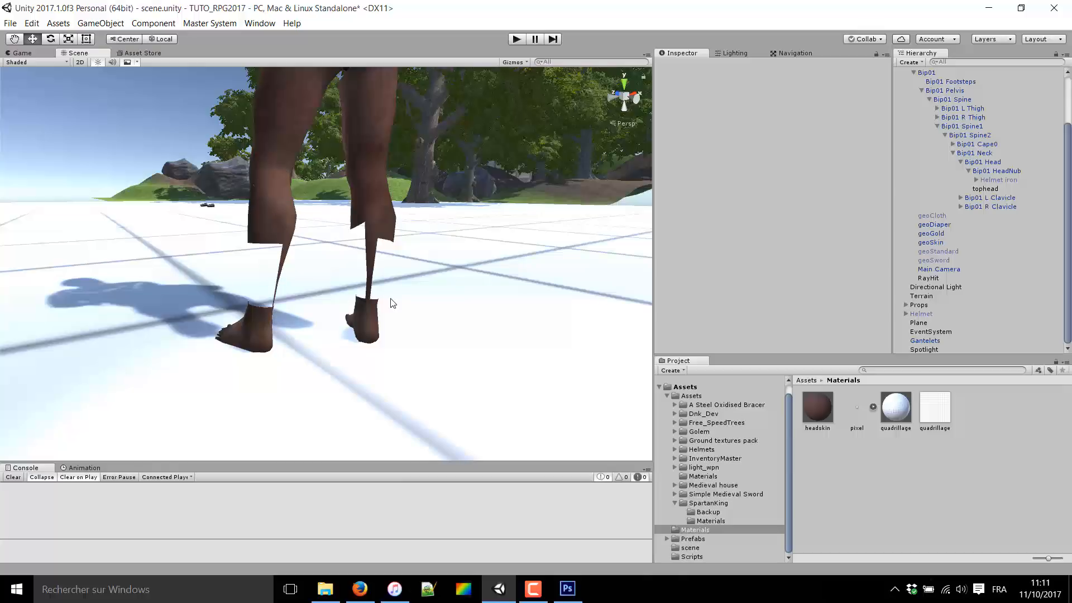
alt+drag(248, 286, 596, 249)
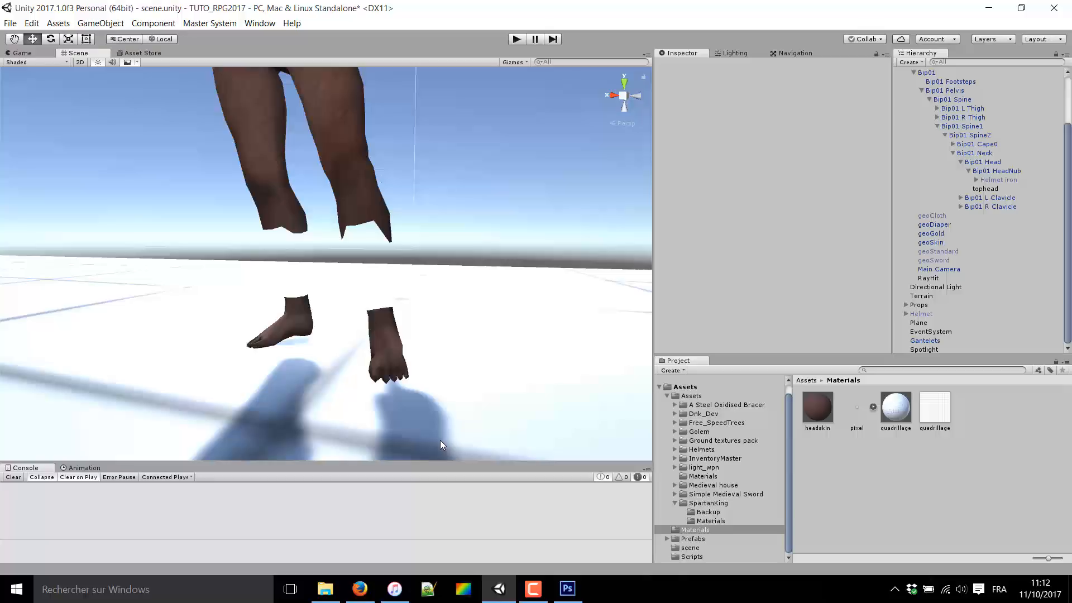
right_drag(58, 283, 270, 288)
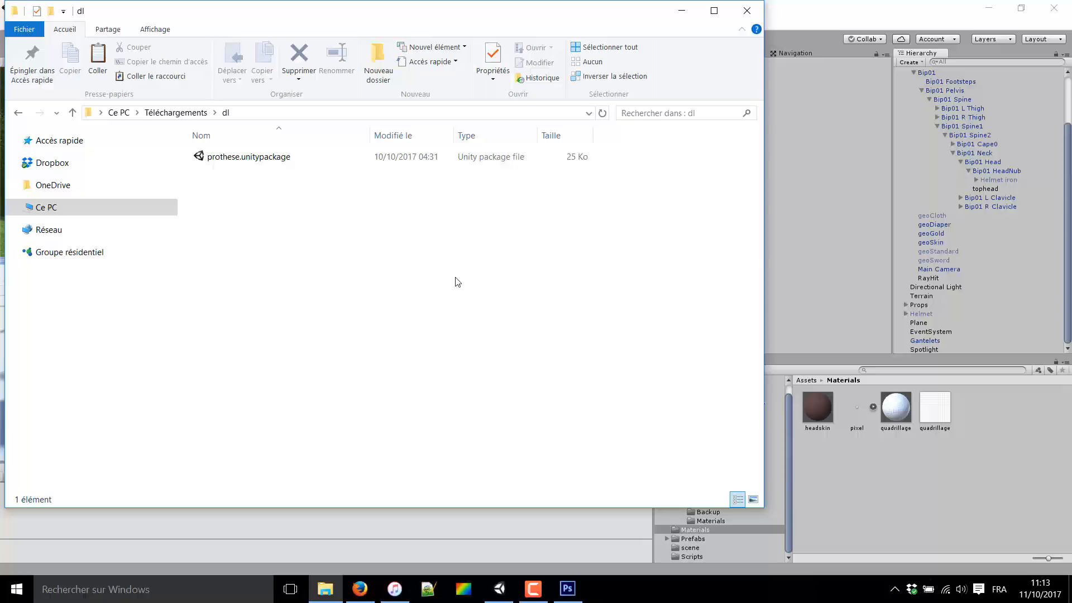
- Import all the contents of prothese.unitypackage from the dl download folder into the Unity project
click(255, 159)
double_click(254, 158)
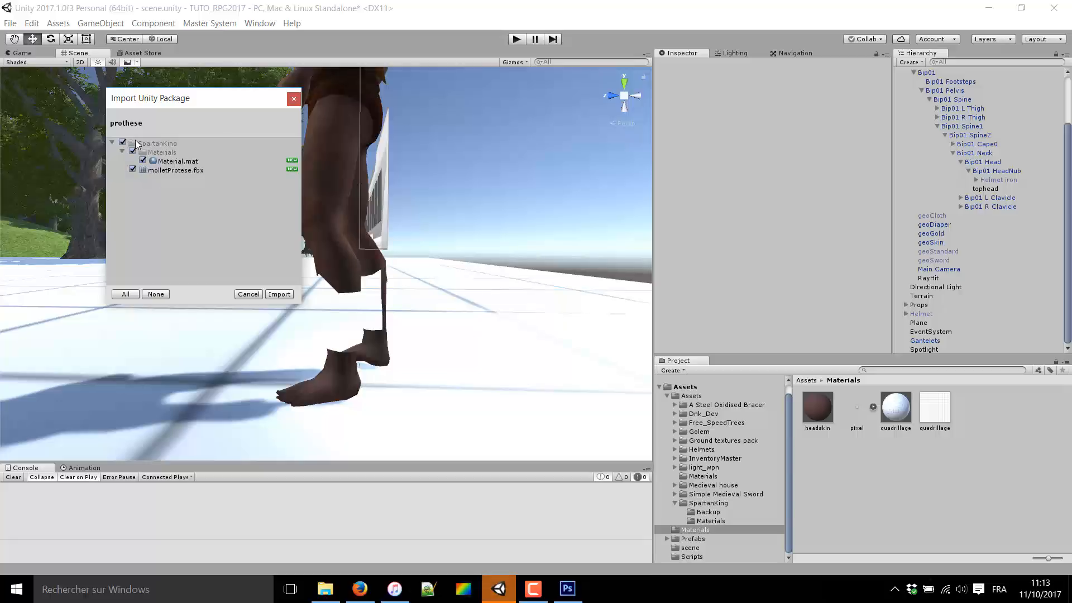
click(277, 295)
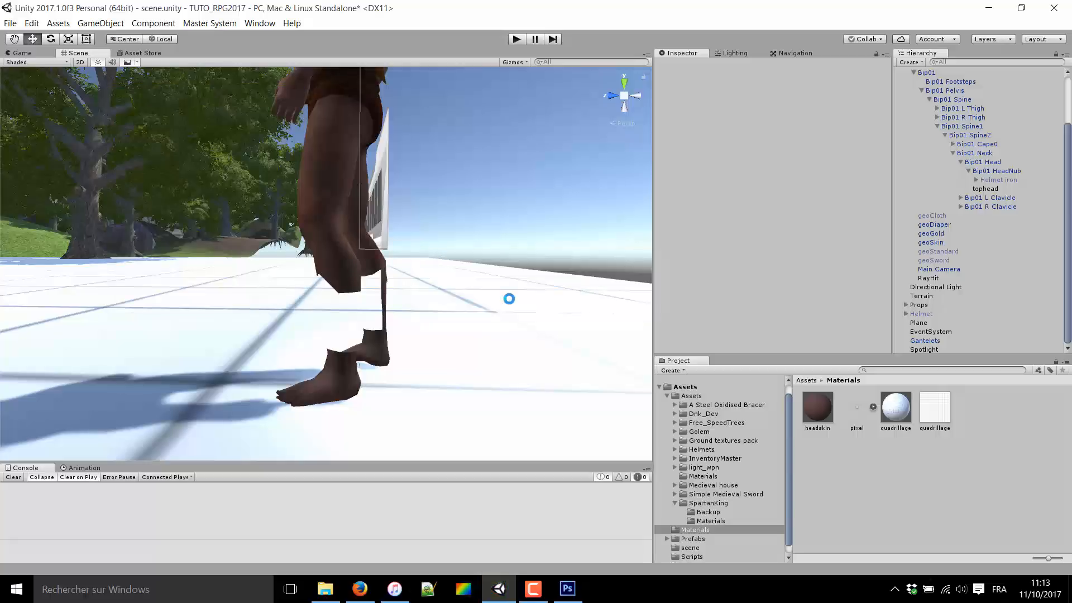
- Create a folder named Prothèse next to the molletProtese model in the newly imported top-level SpartanKing folder
click(676, 503)
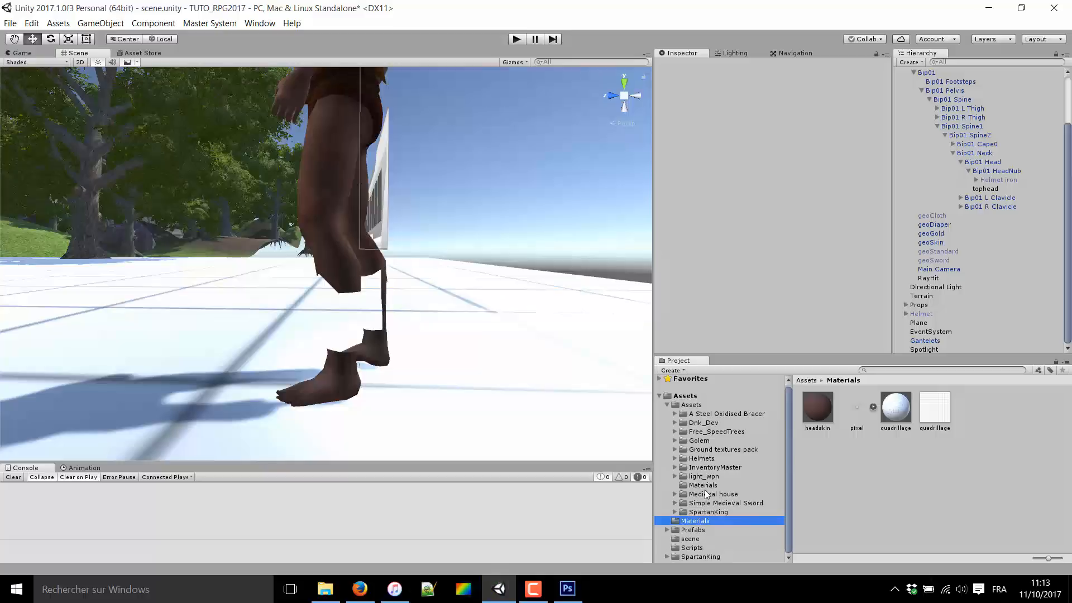
click(704, 556)
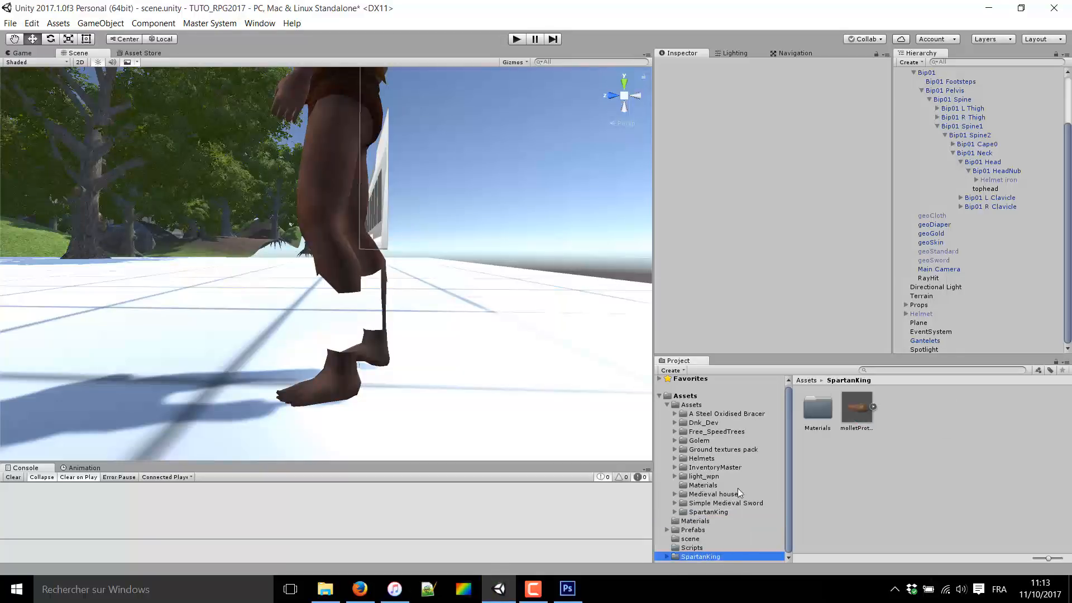
click(844, 420)
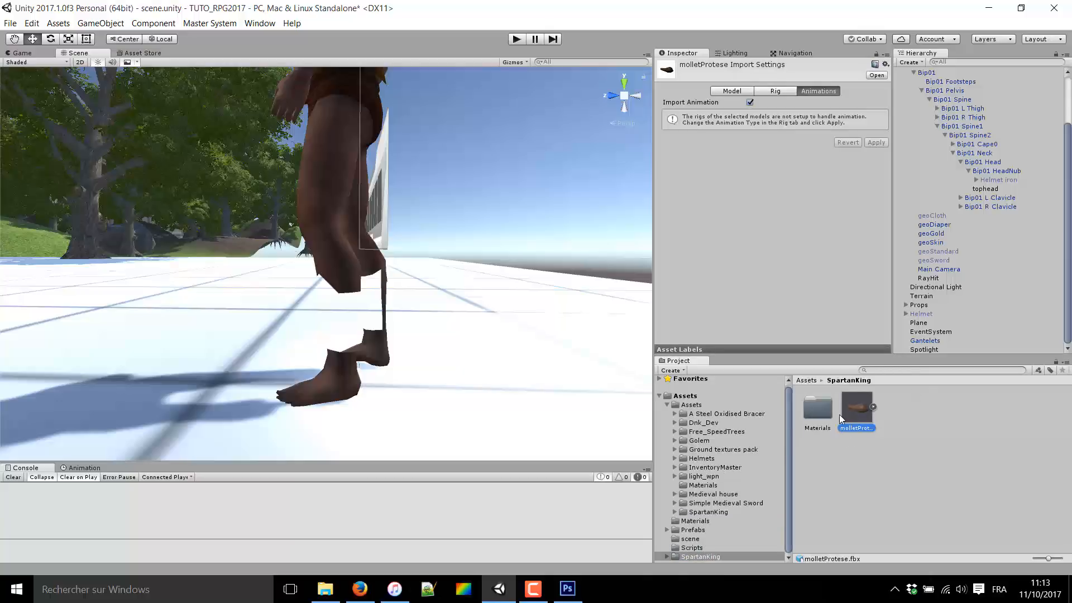
right_click(864, 468)
mouse_move(916, 252)
click(754, 223)
text(P)
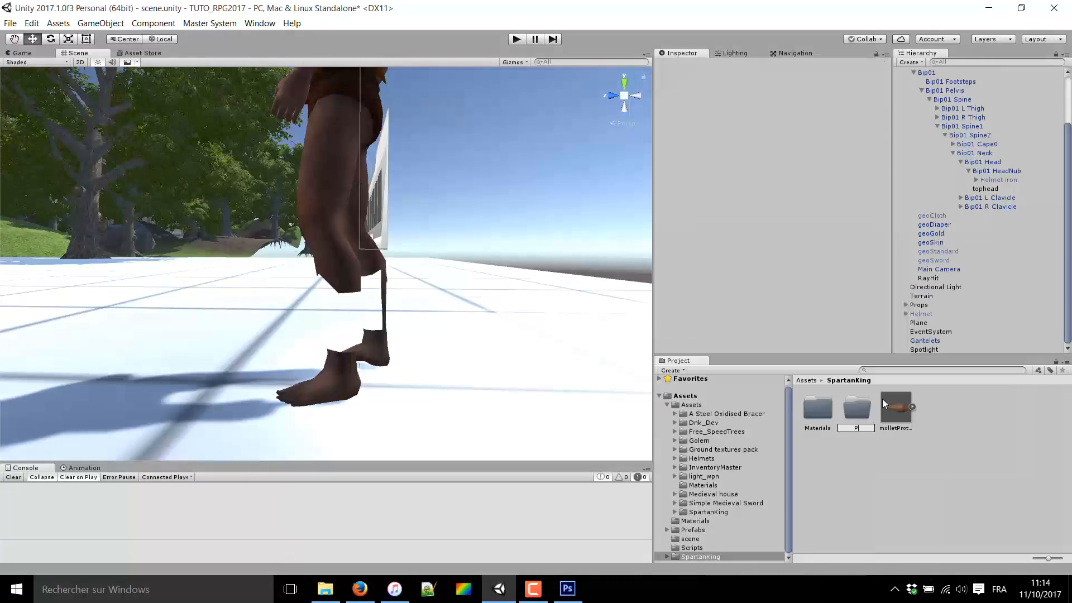
text(rothese)
key(Return)
- Move the Materials folder and molletProtese into Prothèse, and move Prothèse into the original SpartanKing folder under Assets/Assets
click(818, 408)
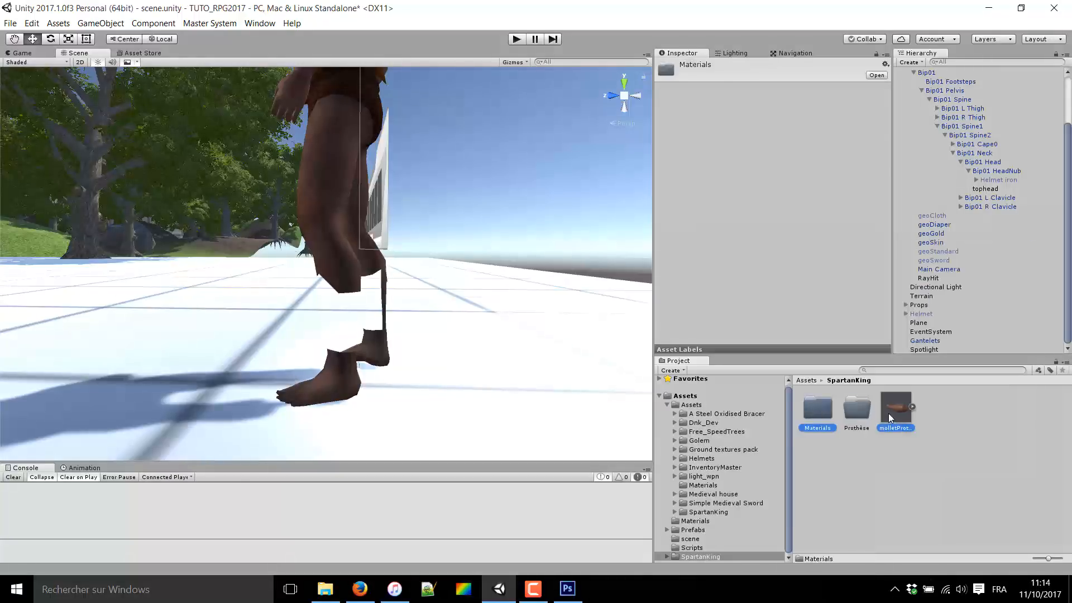
ctrl+click(891, 410)
drag(861, 418, 706, 516)
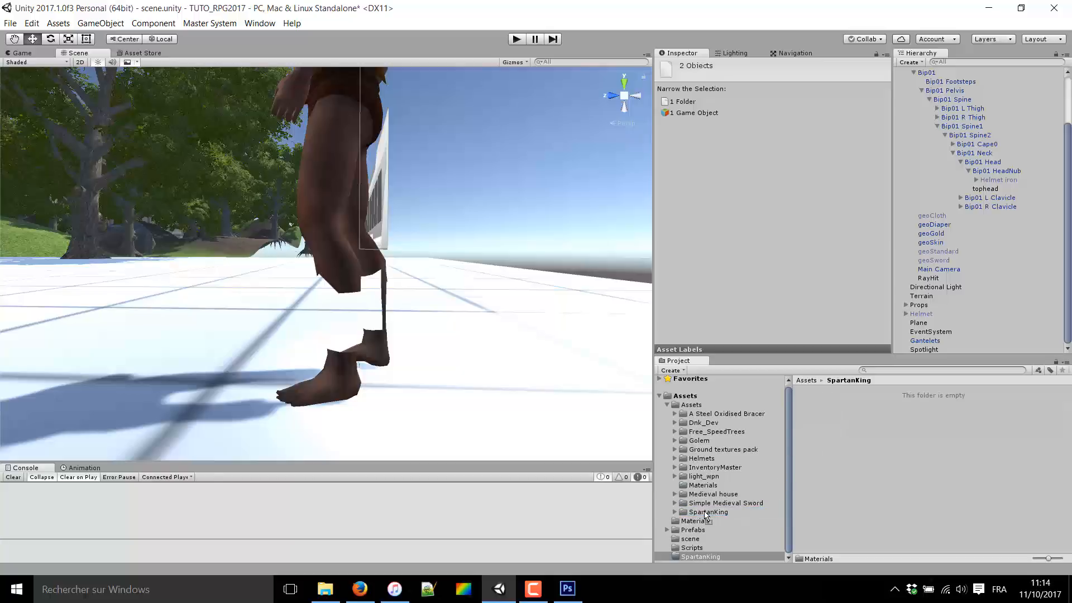
- Delete the empty top-level SpartanKing folder and open the Prothèse folder inside the original SpartanKing folder
click(712, 545)
click(712, 555)
key(Delete)
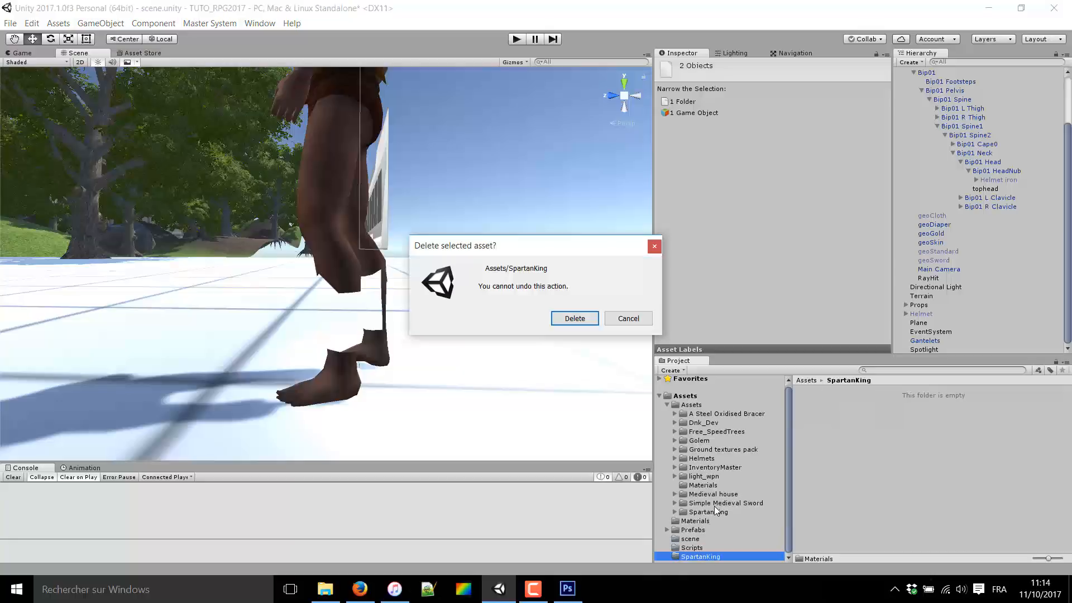
key(Return)
click(710, 512)
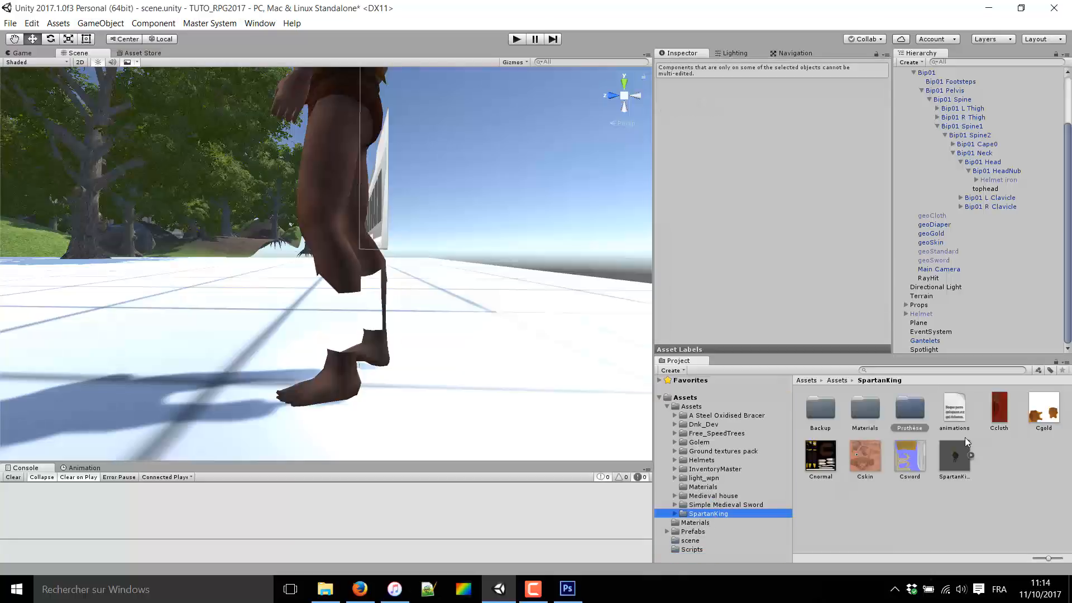
double_click(908, 424)
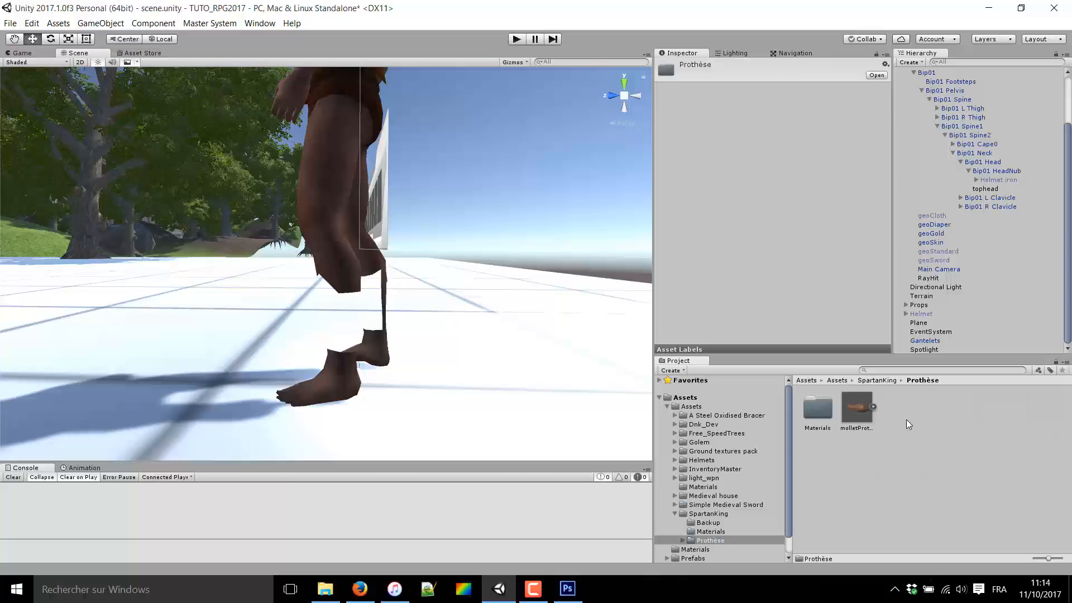
- Place the molletProtese model in the scene near the Player's legs and set its scale to 12 on all three axes
right_drag(564, 367, 698, 396)
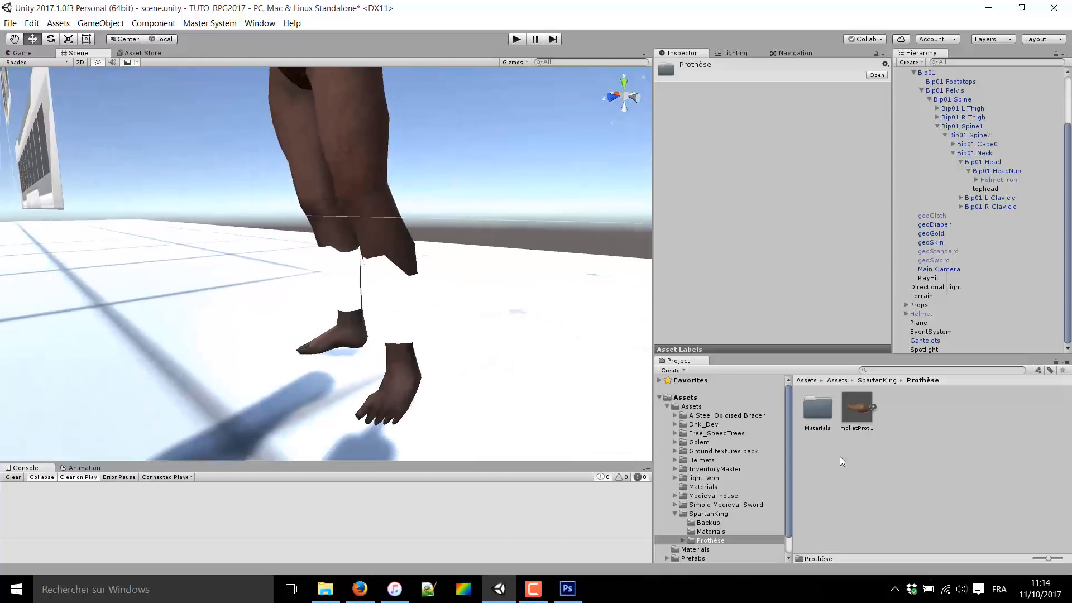
right_drag(503, 417, 347, 426)
drag(857, 410, 363, 342)
right_drag(364, 342, 323, 299)
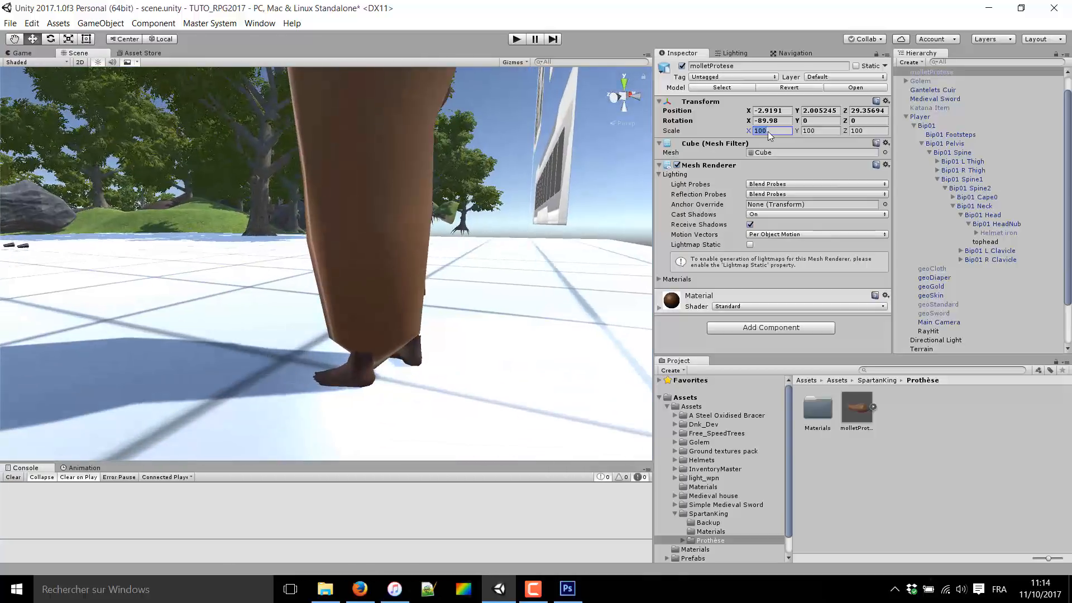
text(12)
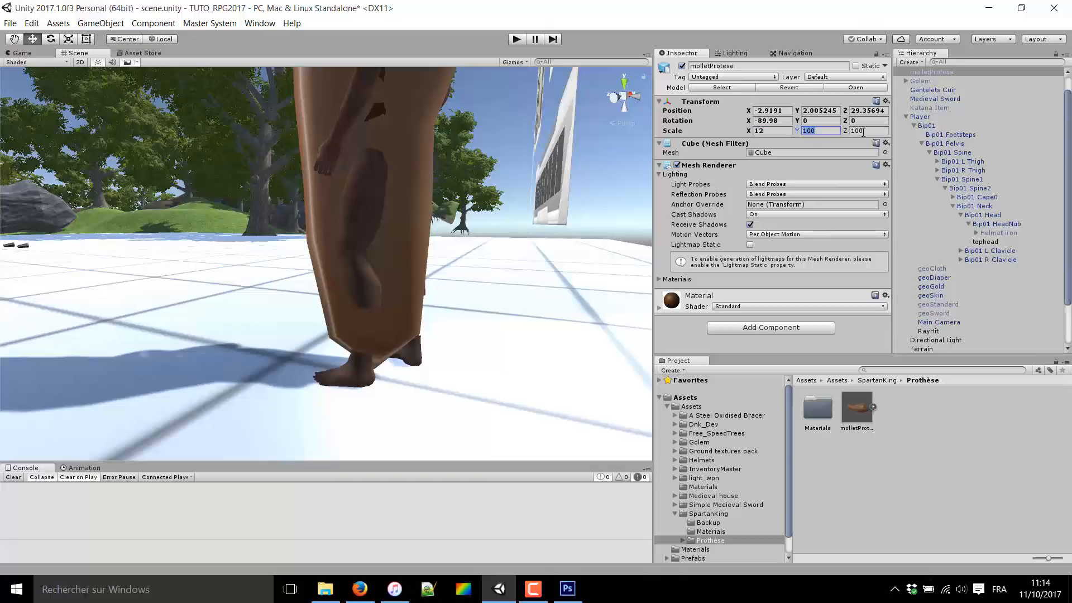
text(12)
click(863, 131)
text(12)
- Move molletProtese over the missing left calf, to about X -3.07 and Y 0.723
right_drag(396, 199, 383, 128)
drag(363, 120, 382, 414)
right_drag(382, 413, 469, 328)
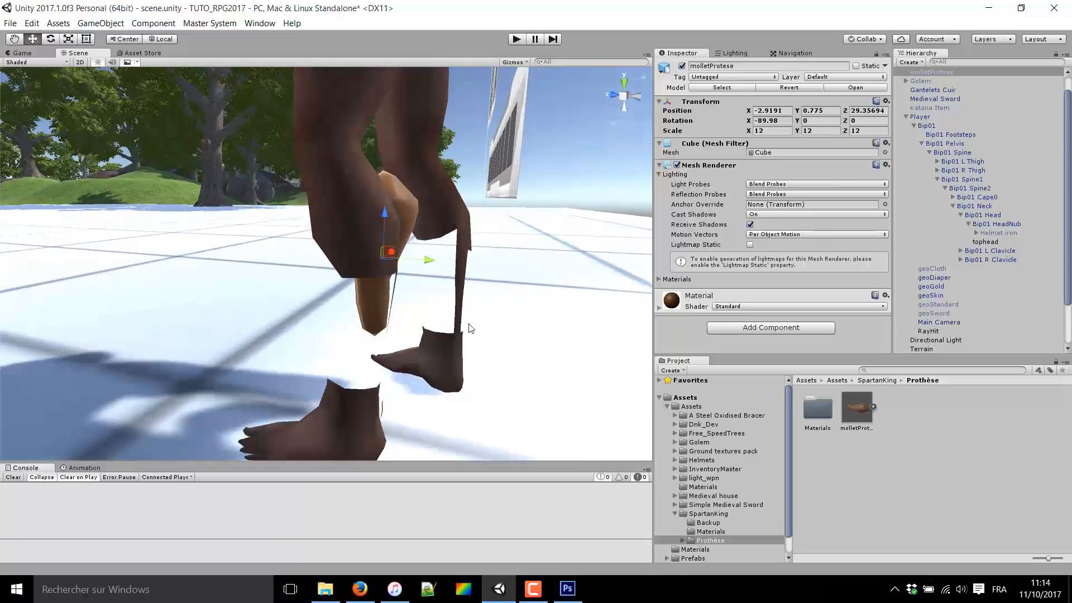
click(636, 98)
click(624, 96)
scroll(451, 221, up, 5)
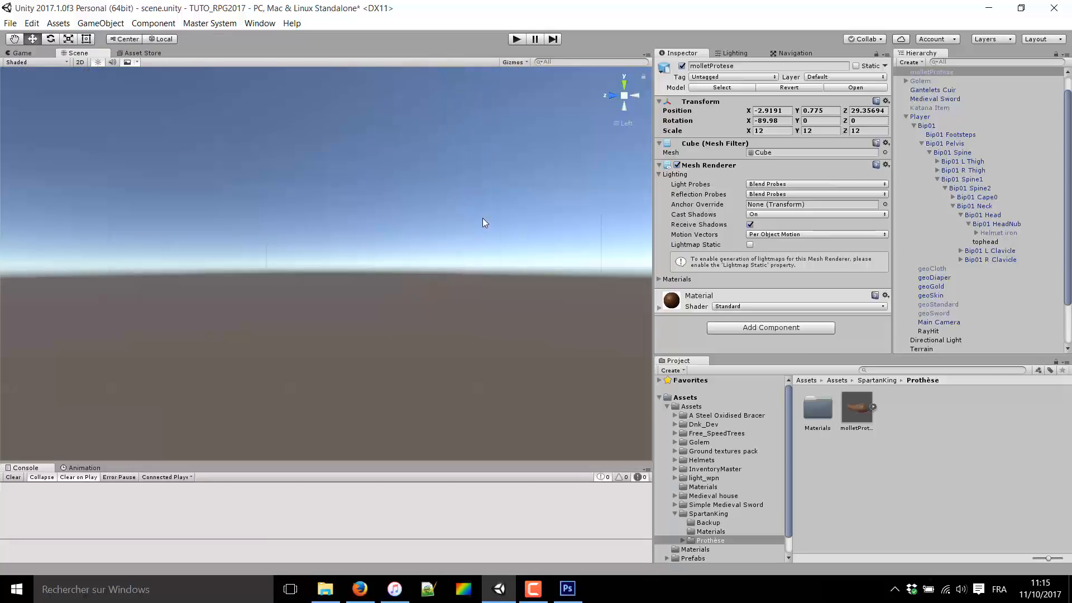
click(635, 95)
drag(329, 257, 248, 286)
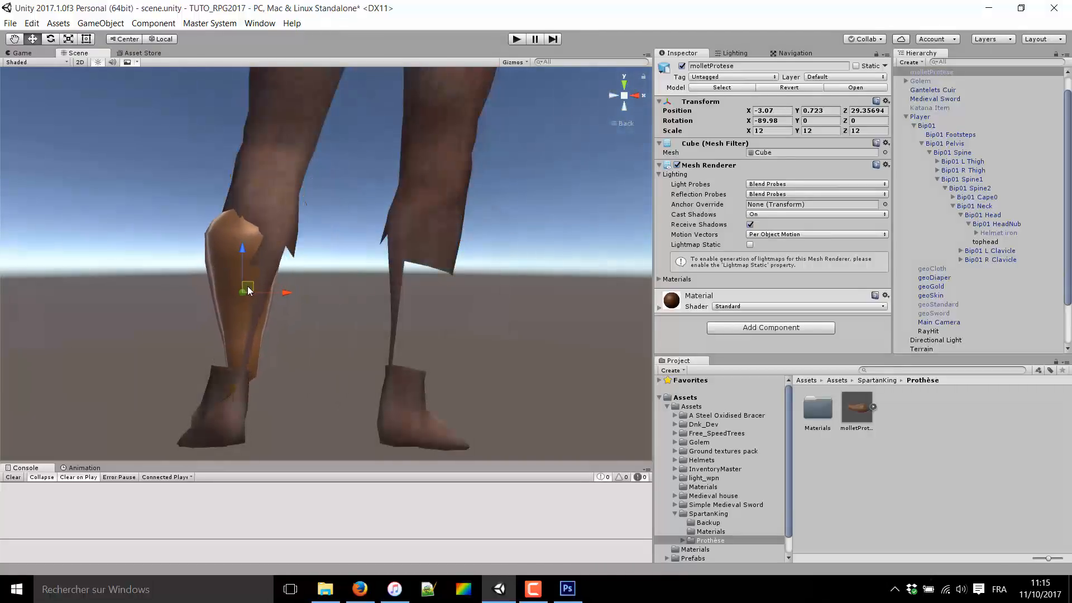
- Rotate and rescale molletProtese to fit the left calf, with rotation -75.982, 54.411, -56.666 and scale about 12.21, 12.77, 14
scroll(279, 284, up, 2)
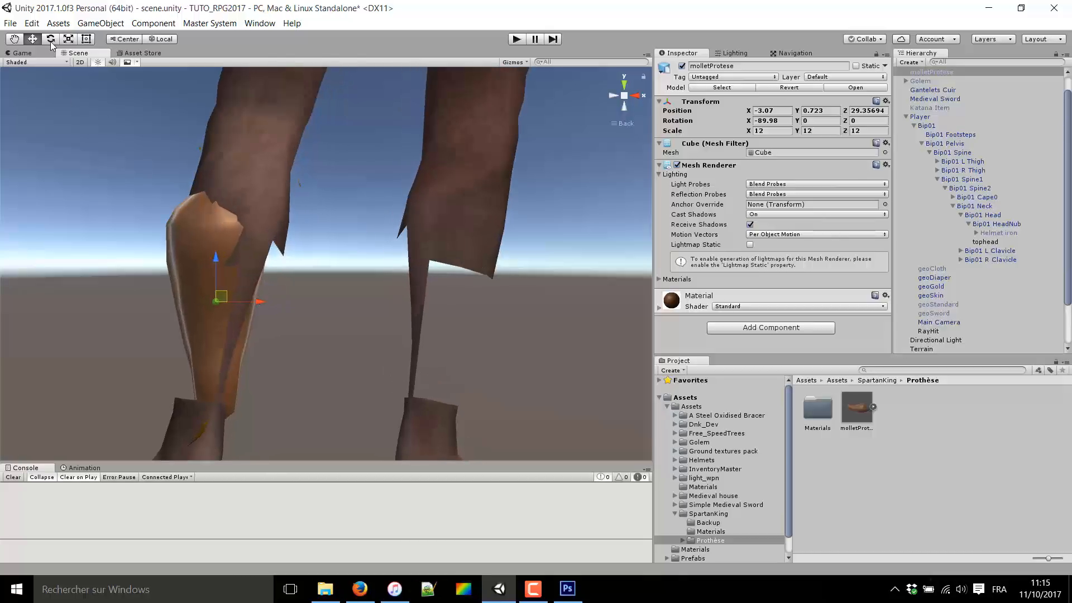
key(e)
drag(251, 263, 264, 275)
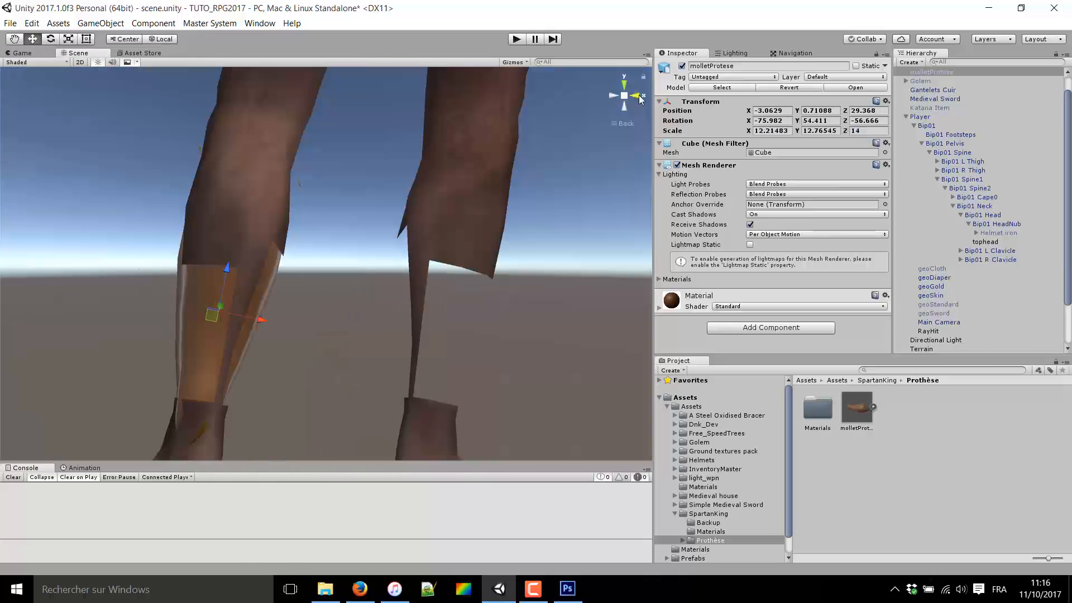
- Set the prosthesis material's albedo to the dark brown 3C2E2B sampled from the leg's skin
click(659, 307)
scroll(726, 291, down, 3)
click(751, 277)
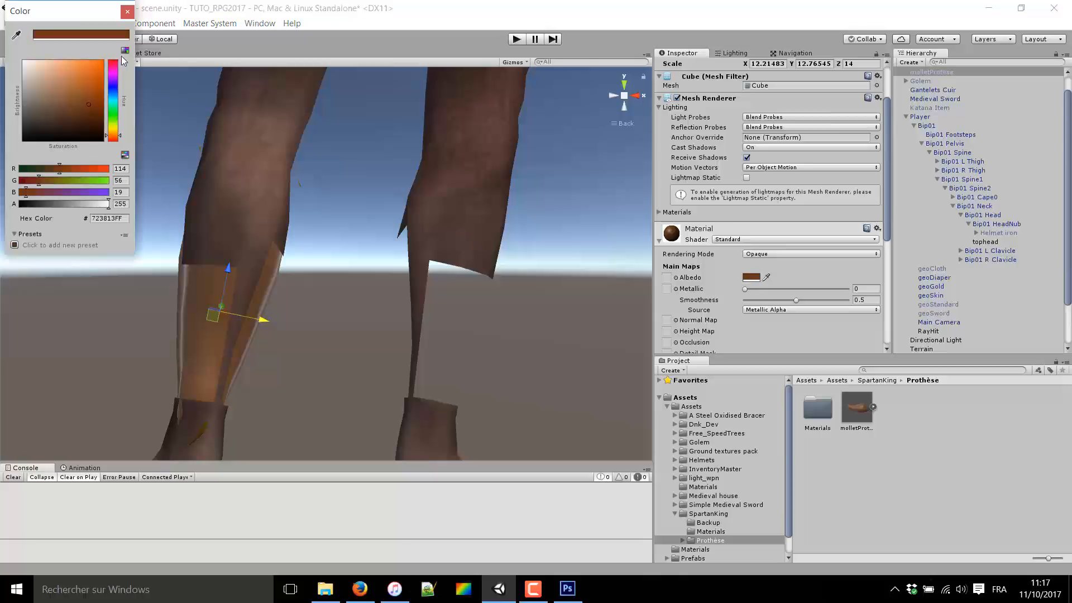
click(16, 35)
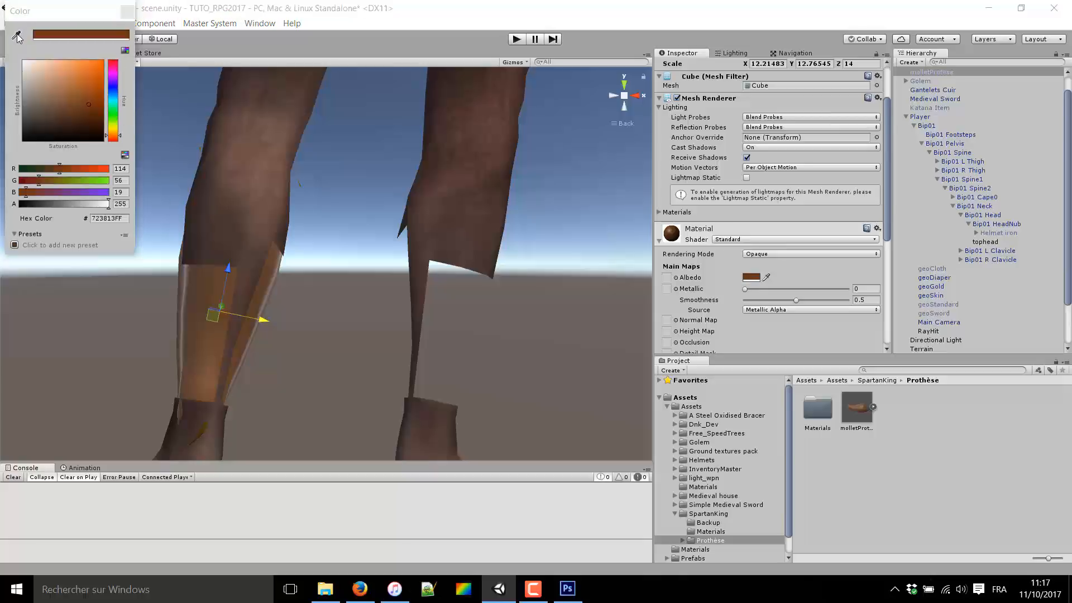
click(203, 243)
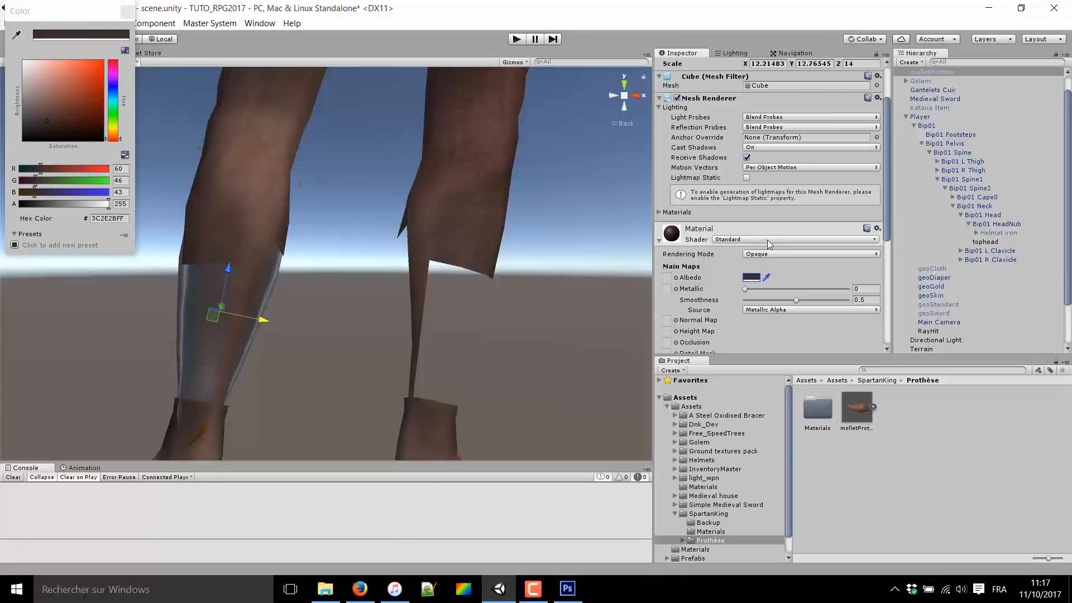
- Change the prosthesis material's shader to Legacy Shaders/Bumped Diffuse and lighten its main color to blend with the skin
click(769, 240)
mouse_move(780, 419)
click(896, 417)
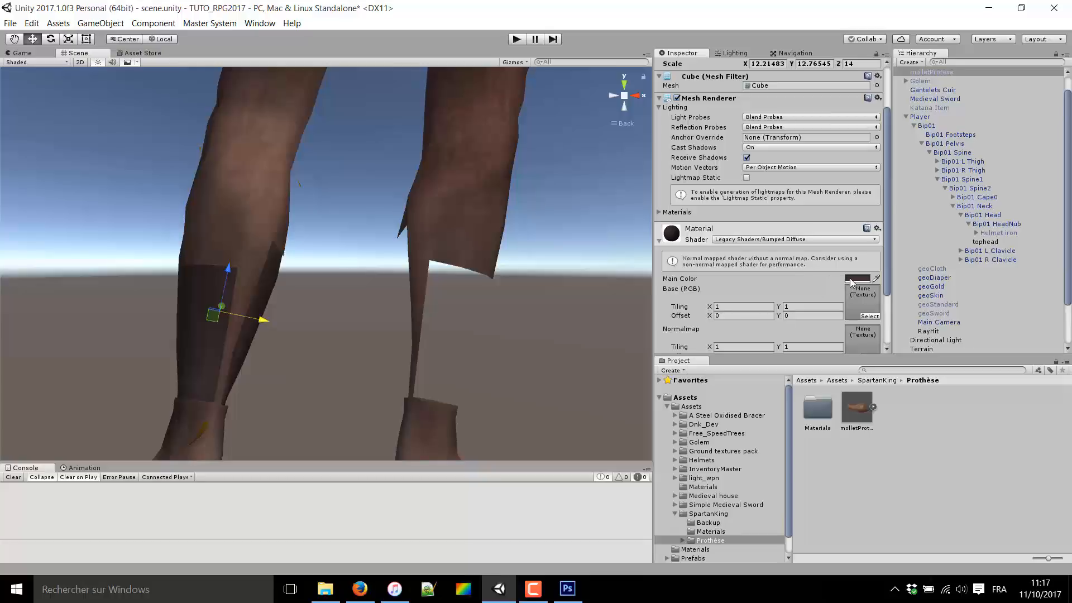
click(855, 278)
click(56, 106)
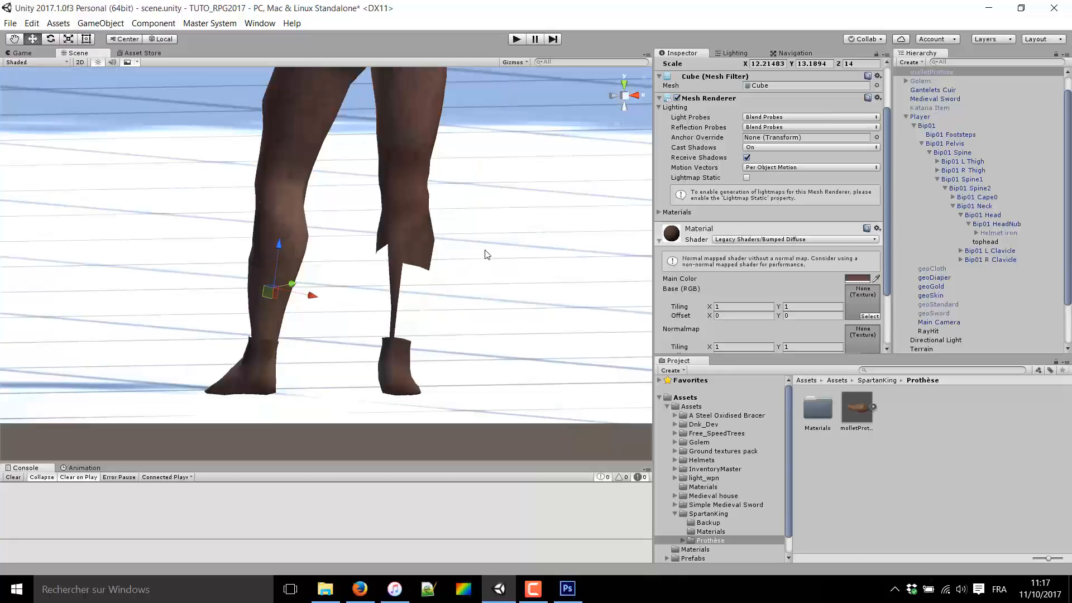
- Locate the left calf bone in the Player's skeleton and make molletProtese a child of Bip01 L Calf
alt+drag(487, 255, 422, 291)
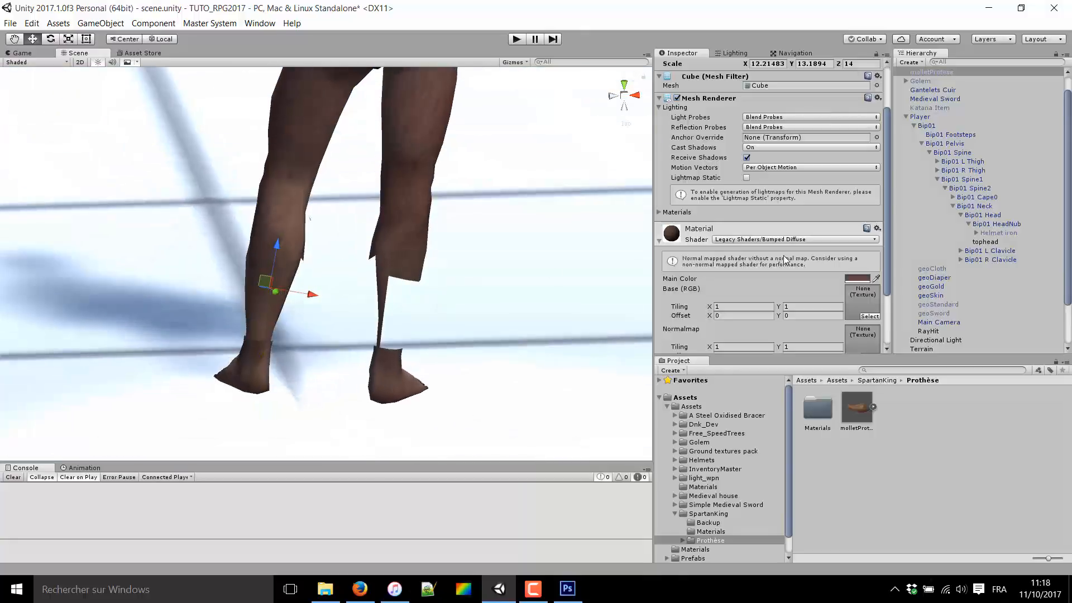
click(938, 180)
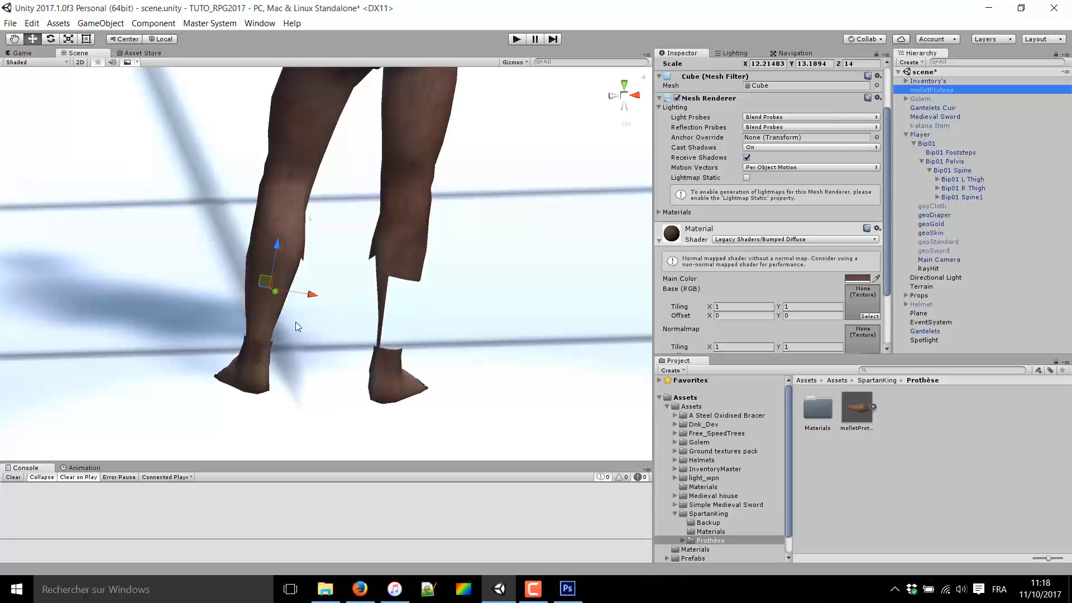
click(937, 179)
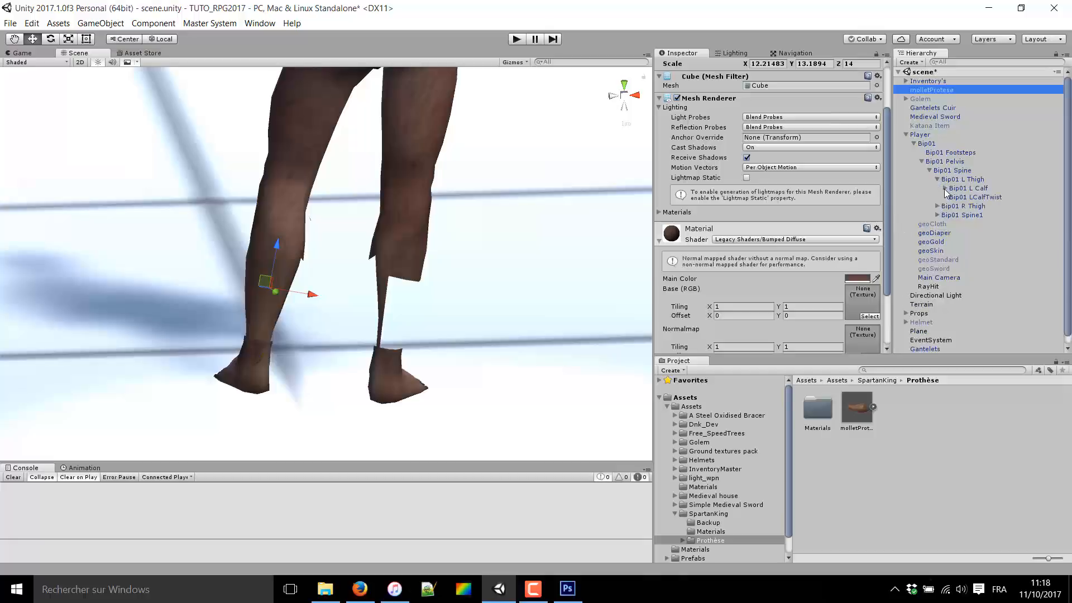
click(945, 189)
click(953, 197)
click(961, 206)
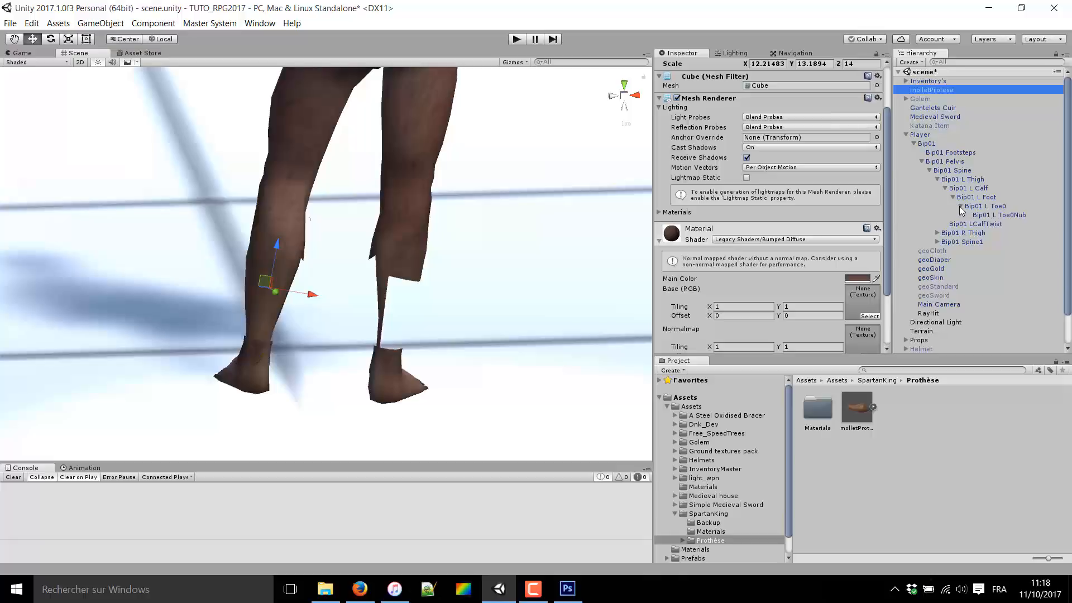
click(961, 207)
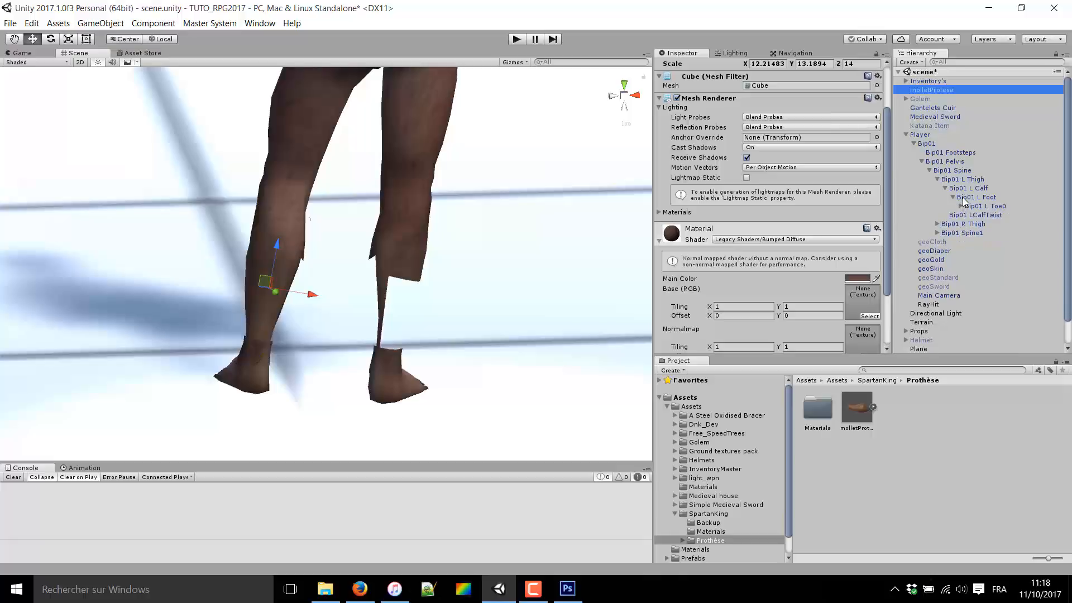
double_click(964, 197)
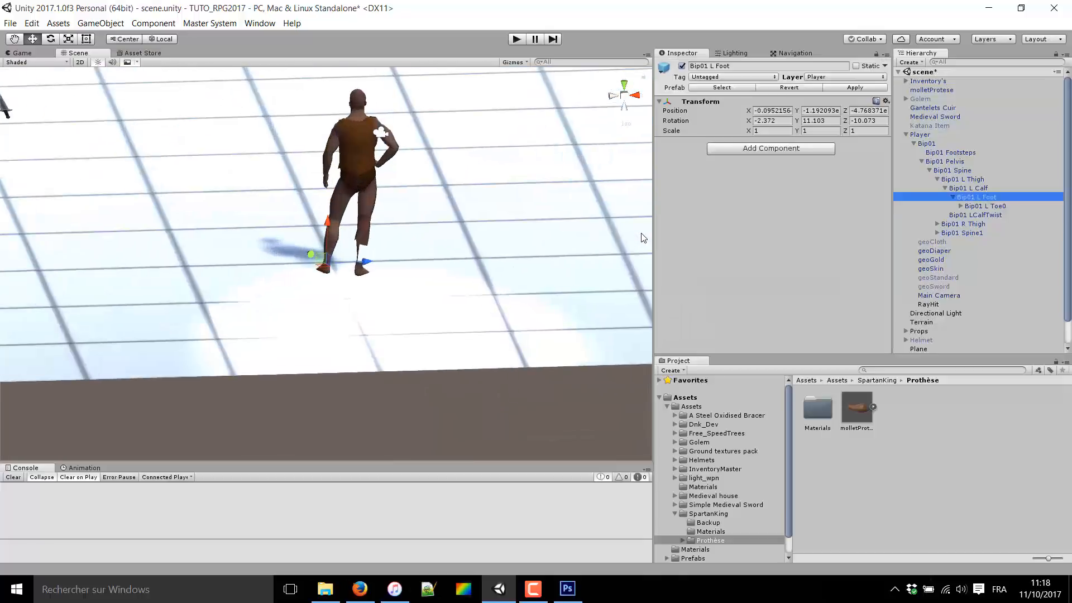
key(Up)
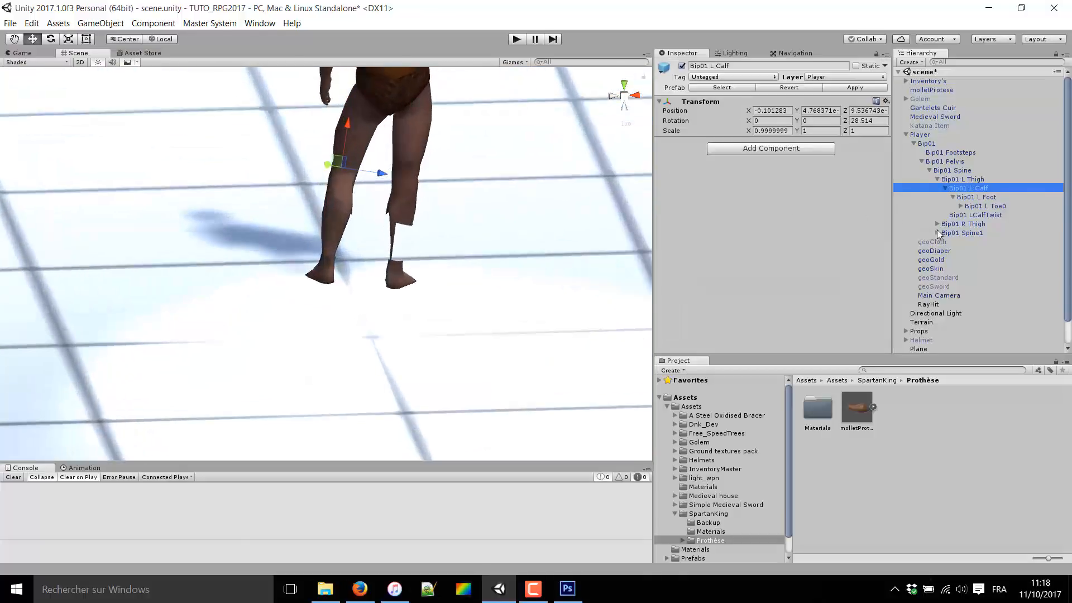
drag(932, 90, 978, 198)
- Rename the left calf prosthesis MolletGauche
click(746, 66)
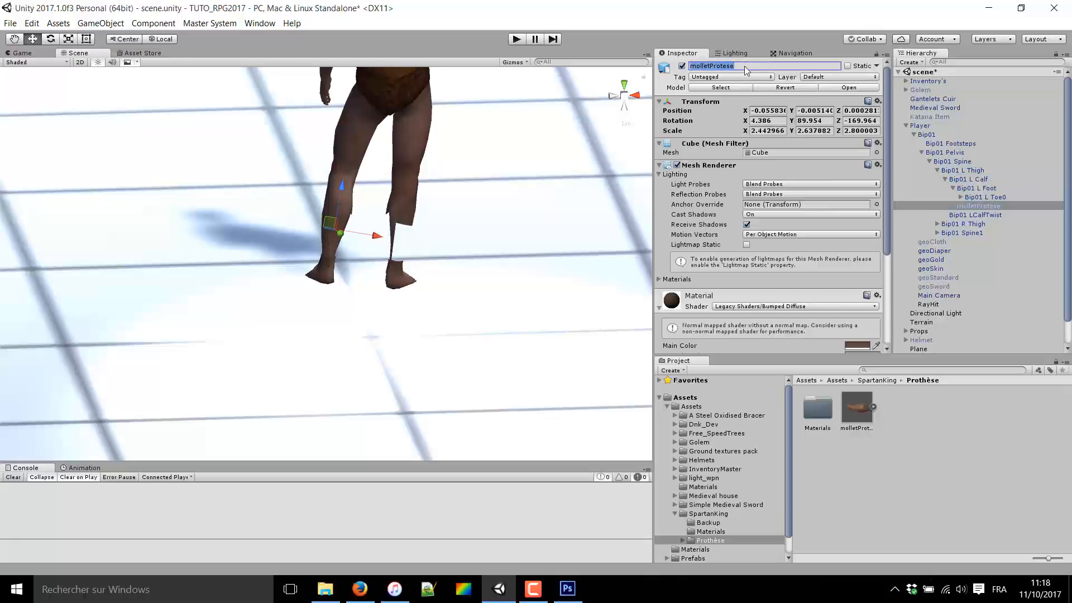
text(MolletGauche)
key(Return)
- Duplicate MolletGauche and move the copy over the missing right calf
scroll(378, 229, up, 1)
scroll(378, 229, up, 2)
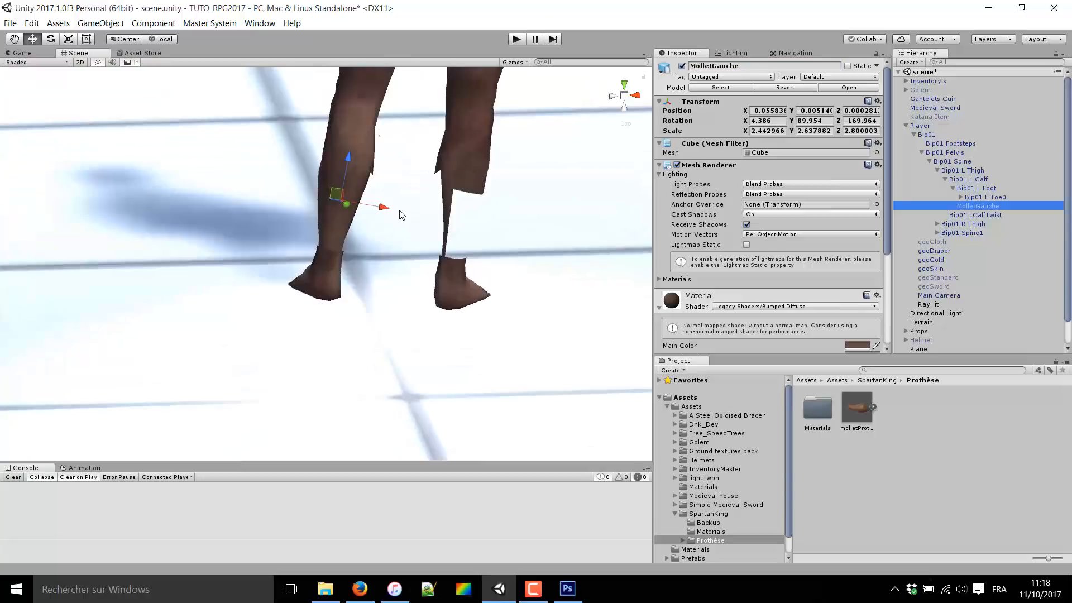
key(ctrl+d)
drag(384, 208, 502, 226)
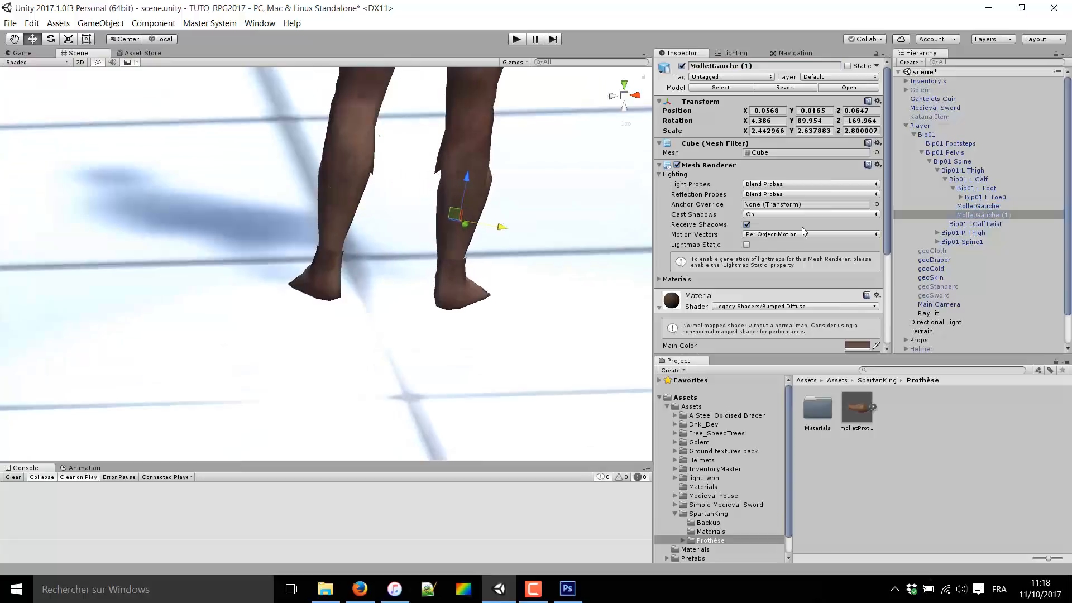
- Make the duplicated prosthesis a child of Bip01 R Calf and rename it MolletDroit
scroll(983, 230, down, 3)
click(939, 200)
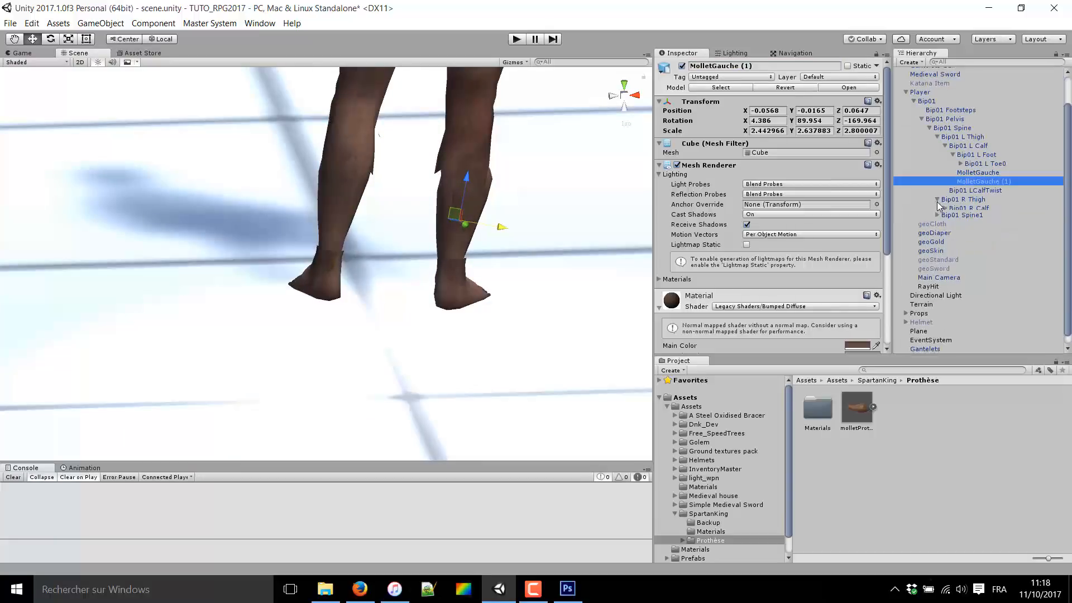
click(945, 209)
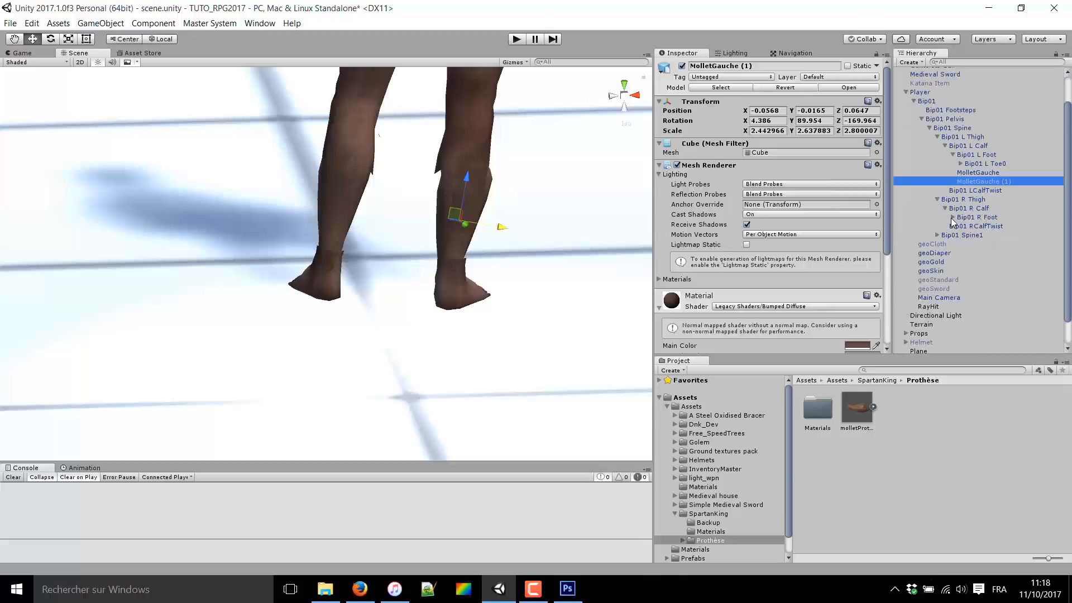
drag(994, 182, 988, 209)
click(715, 67)
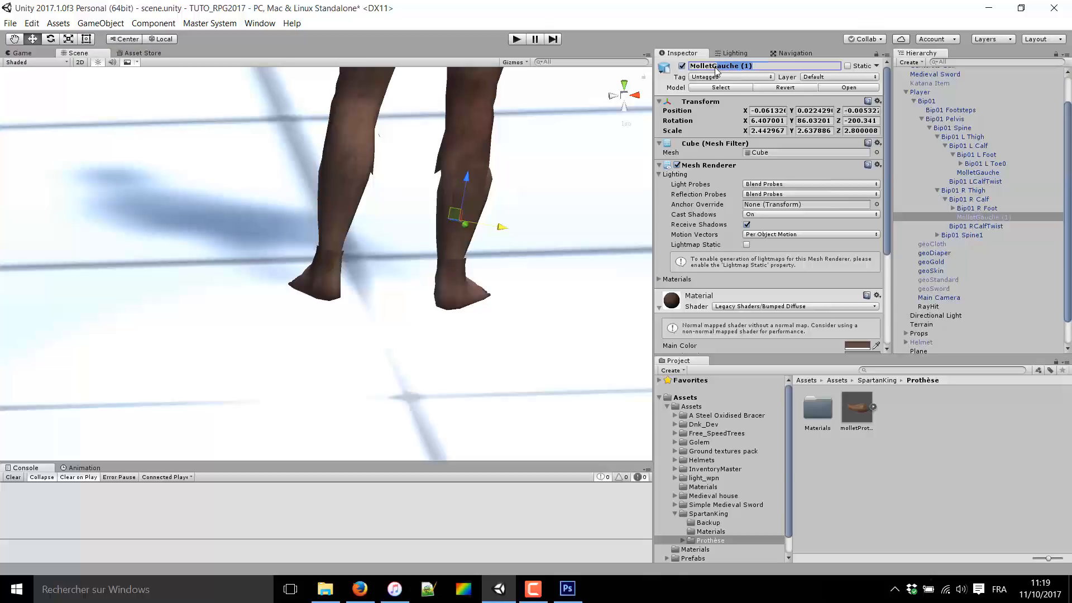
text(Droit)
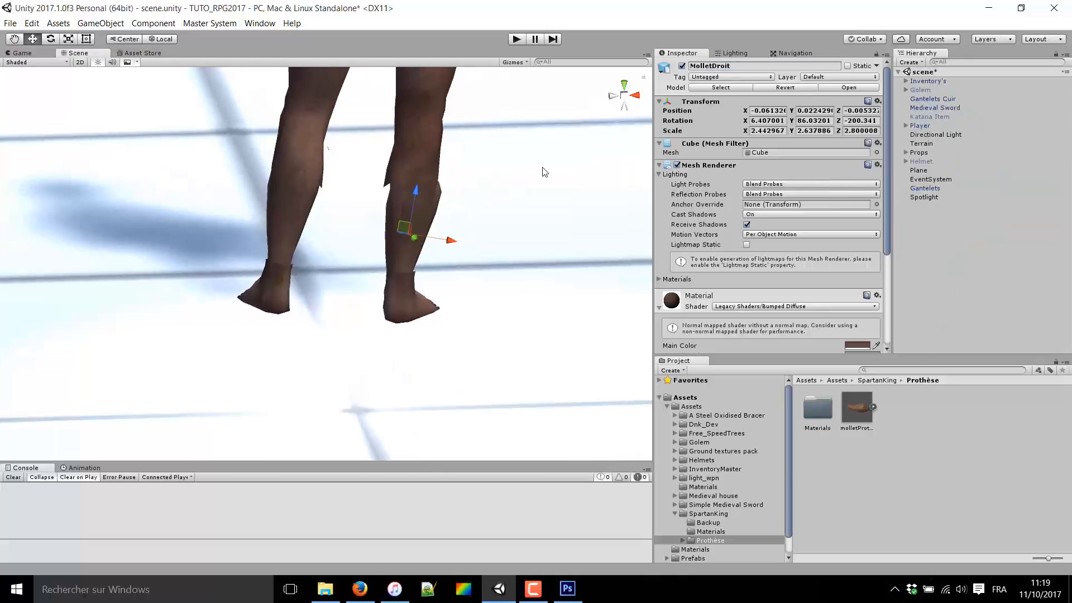
- Fit MolletDroit to the right calf at position -0.0572, -0.0069, -0.0017, with rotation 12.83, 90, 0 and X scale about 2.381
scroll(542, 171, up, 6)
middle_drag(542, 163, 437, 229)
alt+drag(437, 233, 73, 146)
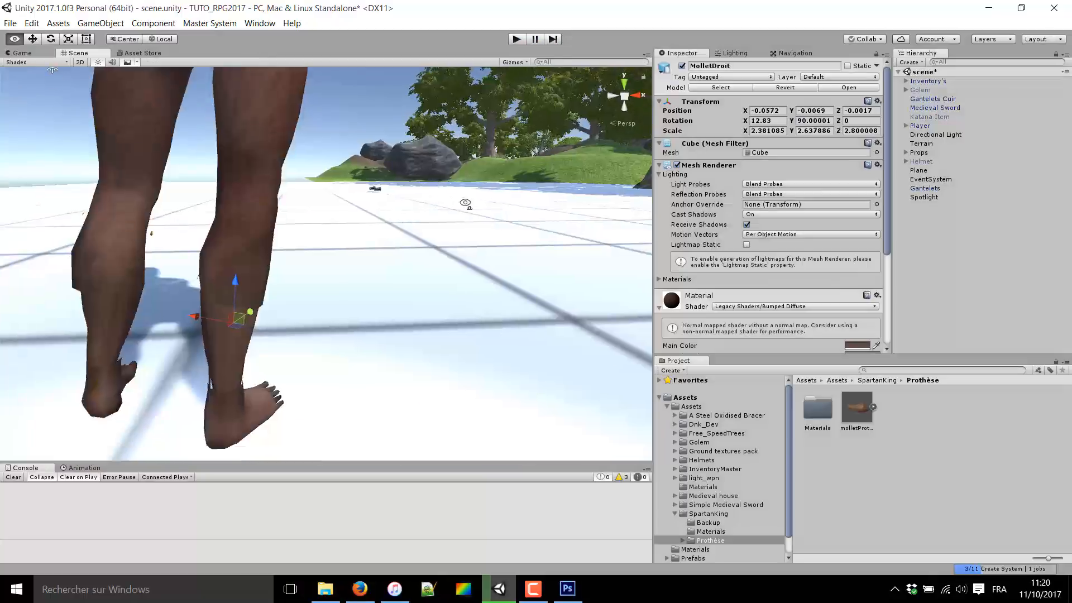
scroll(484, 172, down, 5)
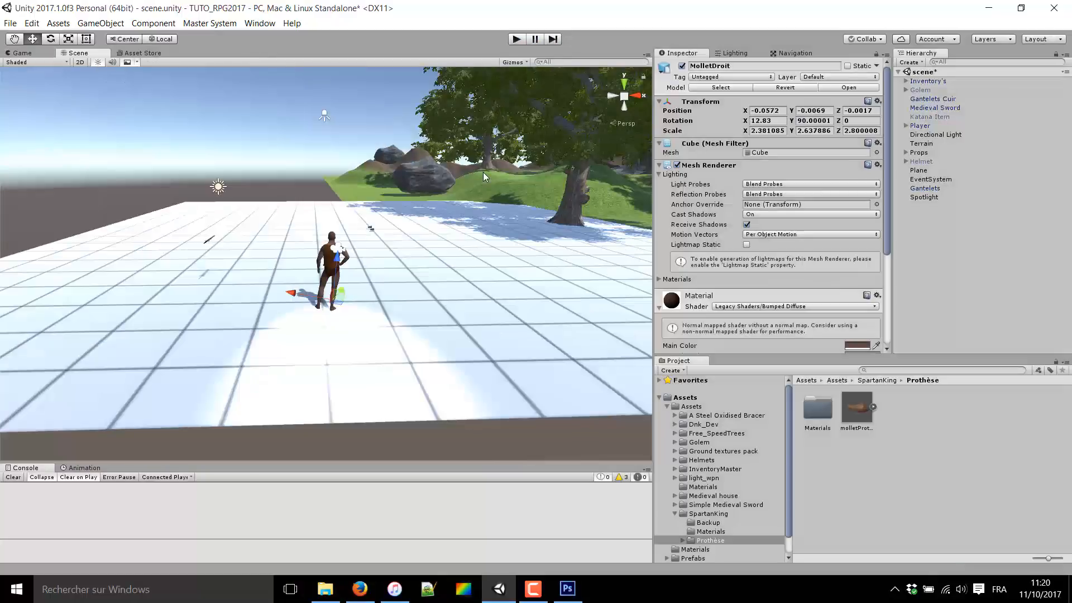
alt+drag(384, 302, 400, 323)
scroll(282, 297, up, 5)
scroll(400, 324, down, 4)
- Play-test the scene, running and turning the character to check how the head and calf prostheses follow its movement
click(517, 40)
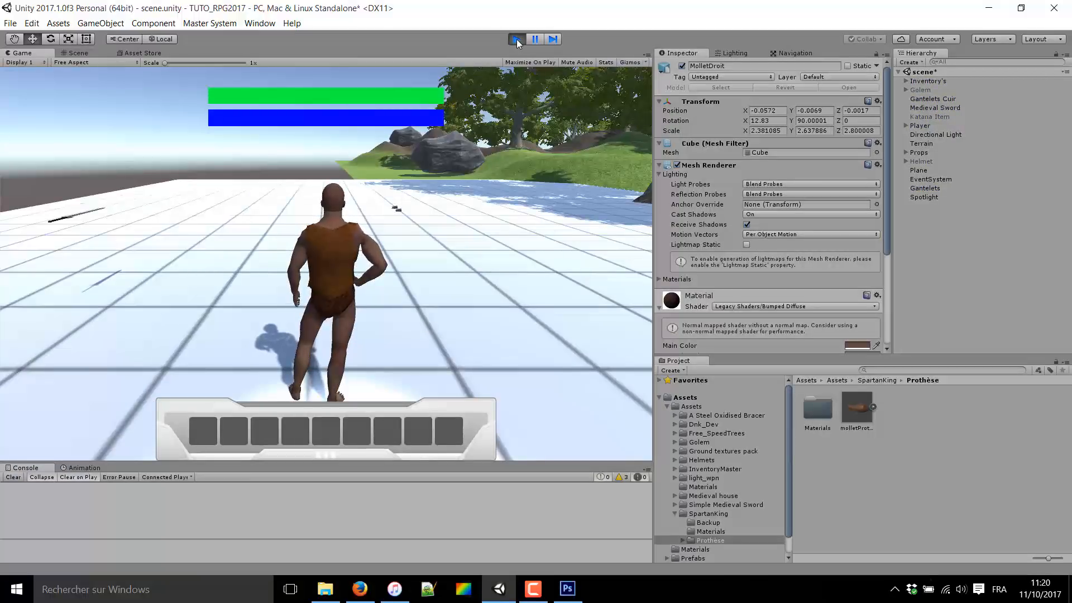
key(z)
key(q)
key(d)
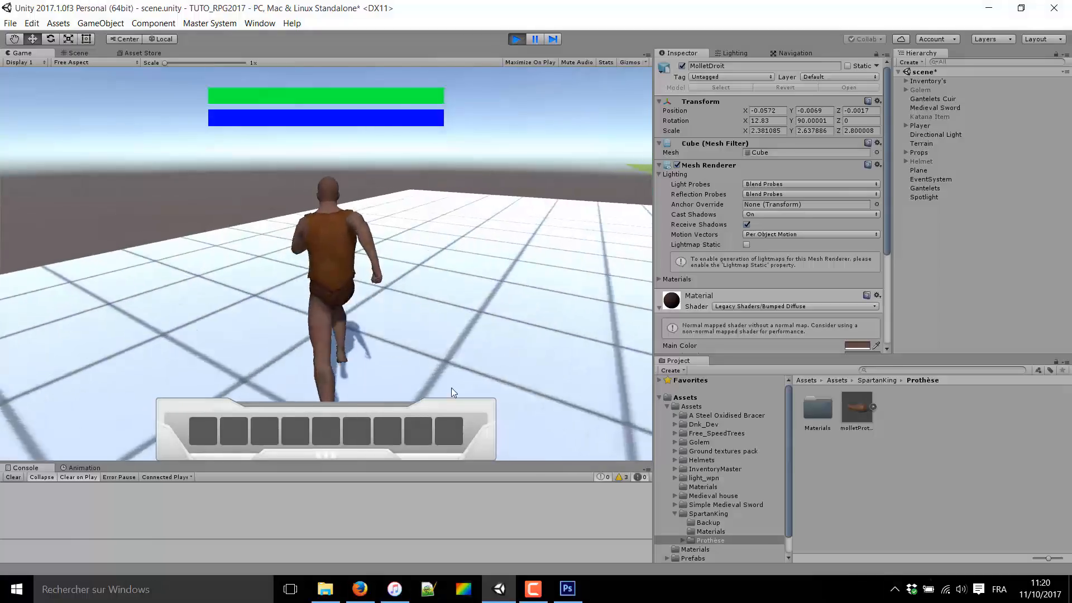
key(q)
key(d)
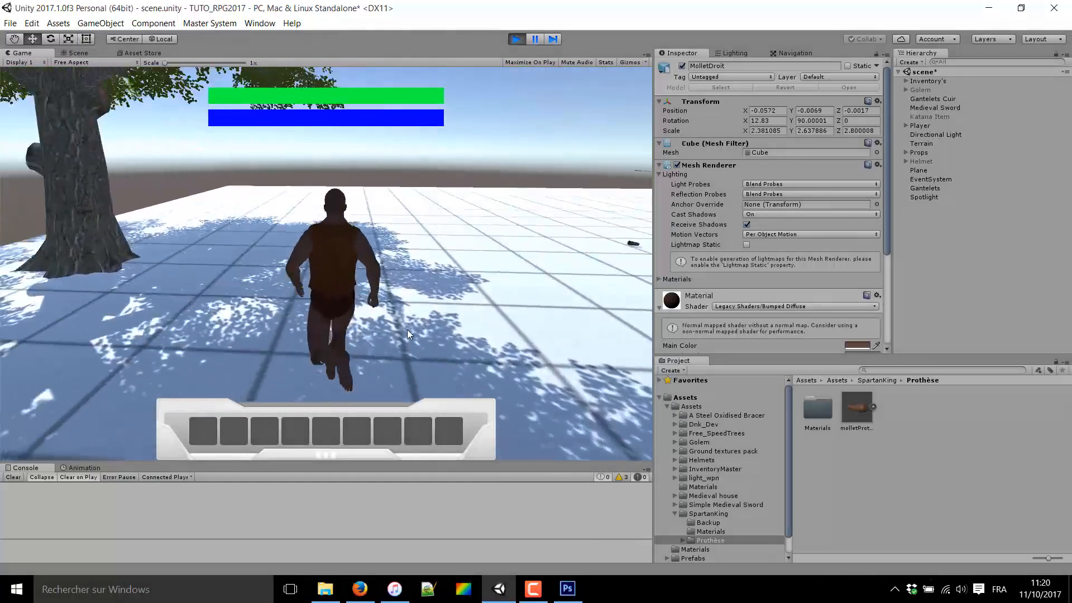
key(d)
key(d)
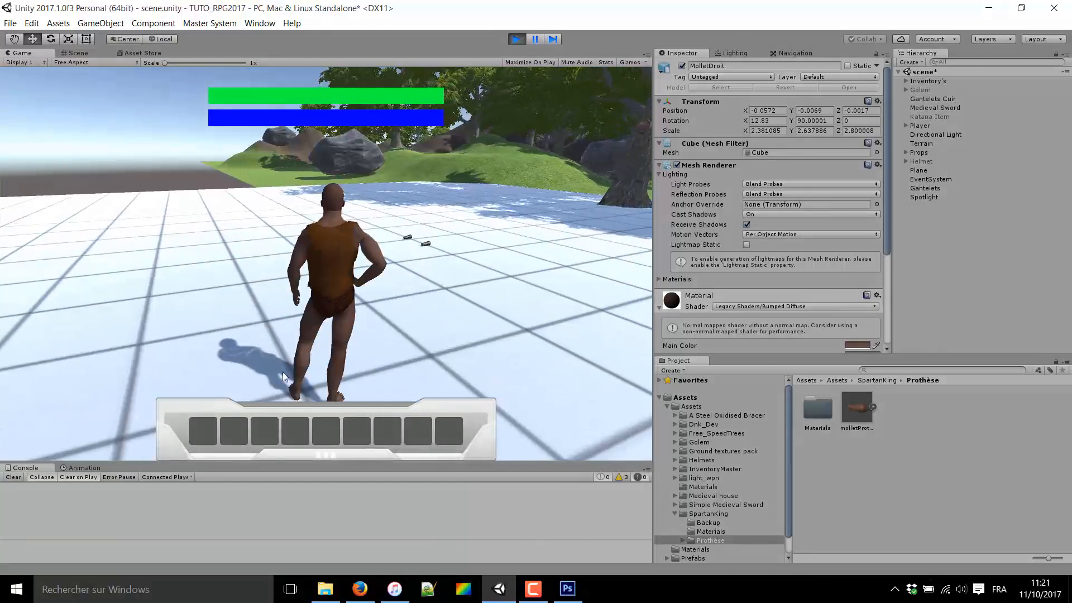
key(d)
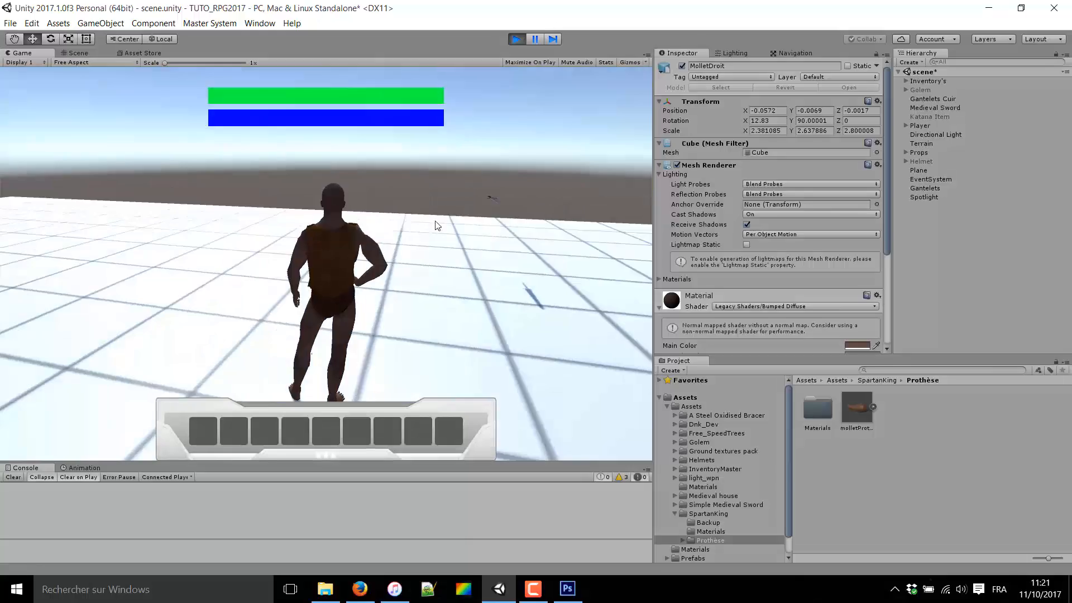
key(q)
key(z)
key(q)
key(d)
key(d)
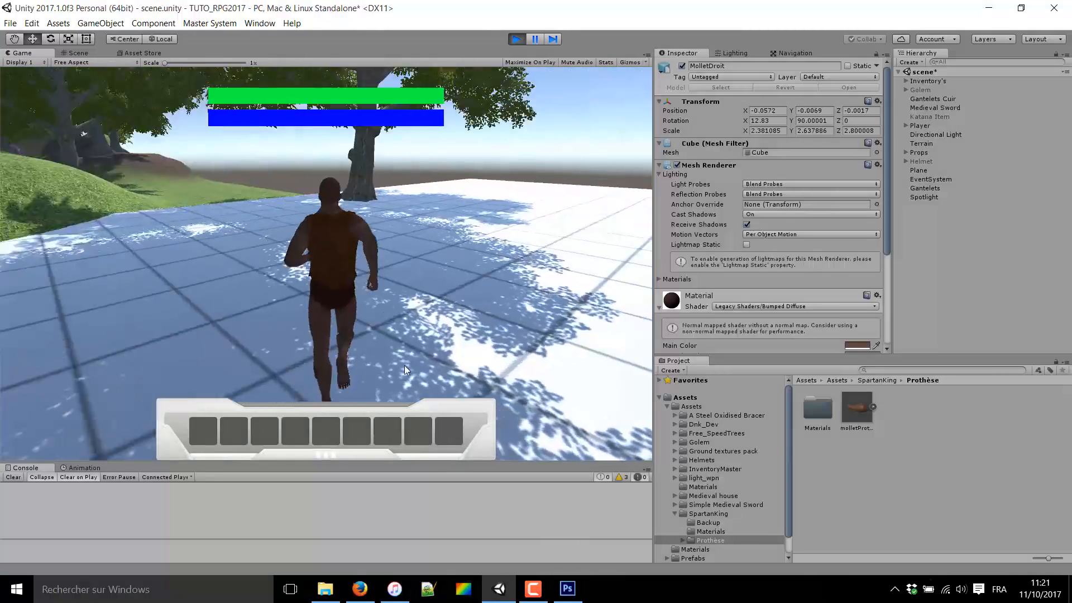
key(d)
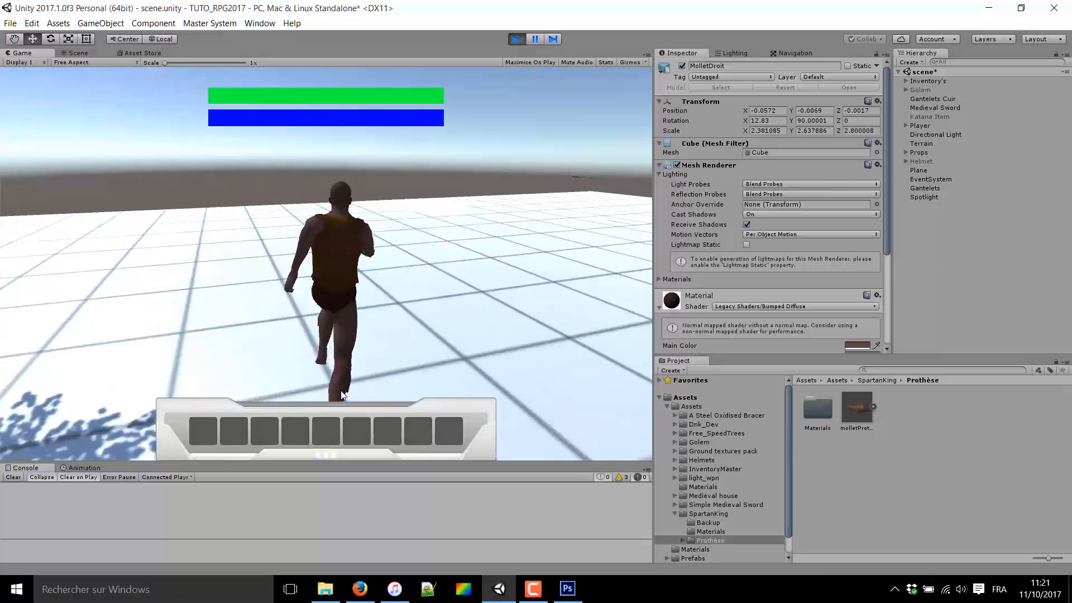
key(d)
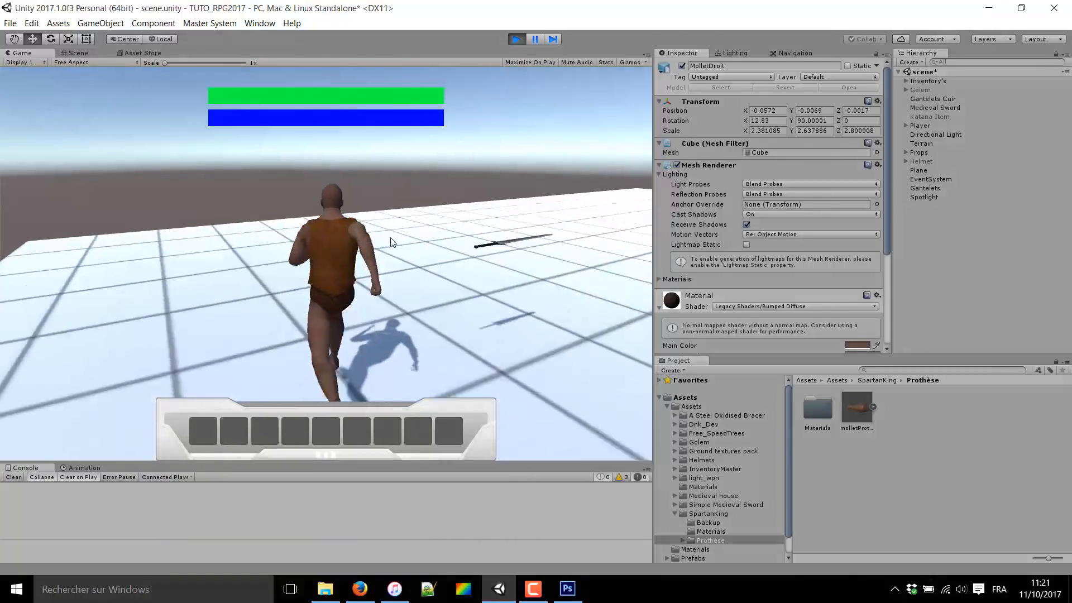
- Return from the game to the Scene view and examine the whole repaired character from the front
click(80, 52)
right_drag(242, 184, 238, 258)
key(w)
scroll(223, 268, down, 5)
scroll(250, 257, up, 3)
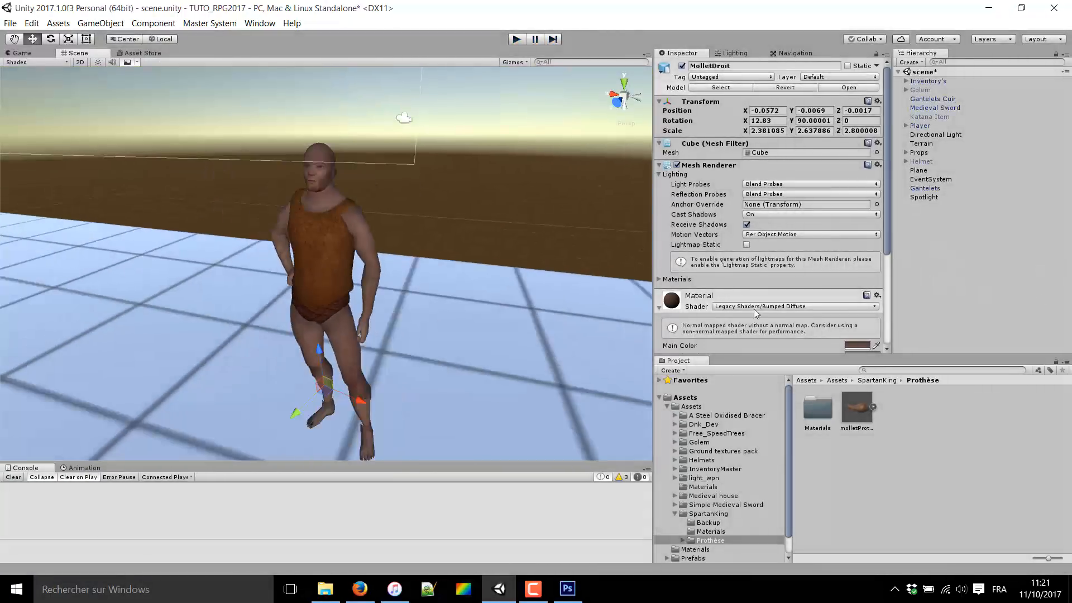
alt+drag(363, 264, 422, 291)
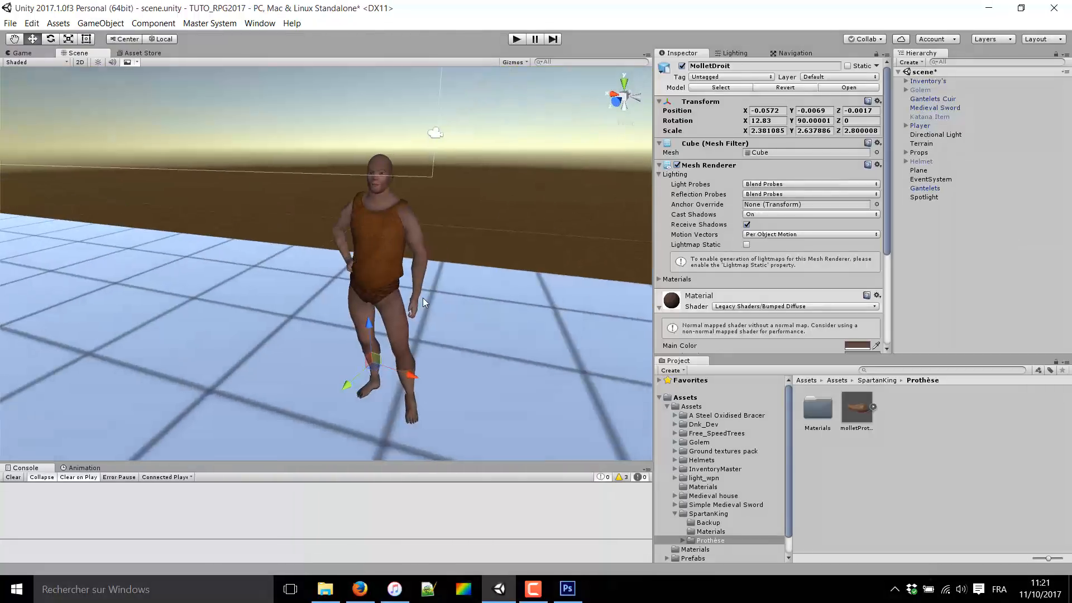
key(w)
right_drag(422, 291, 358, 213)
key(s)
key(s)
key(w)
key(s)
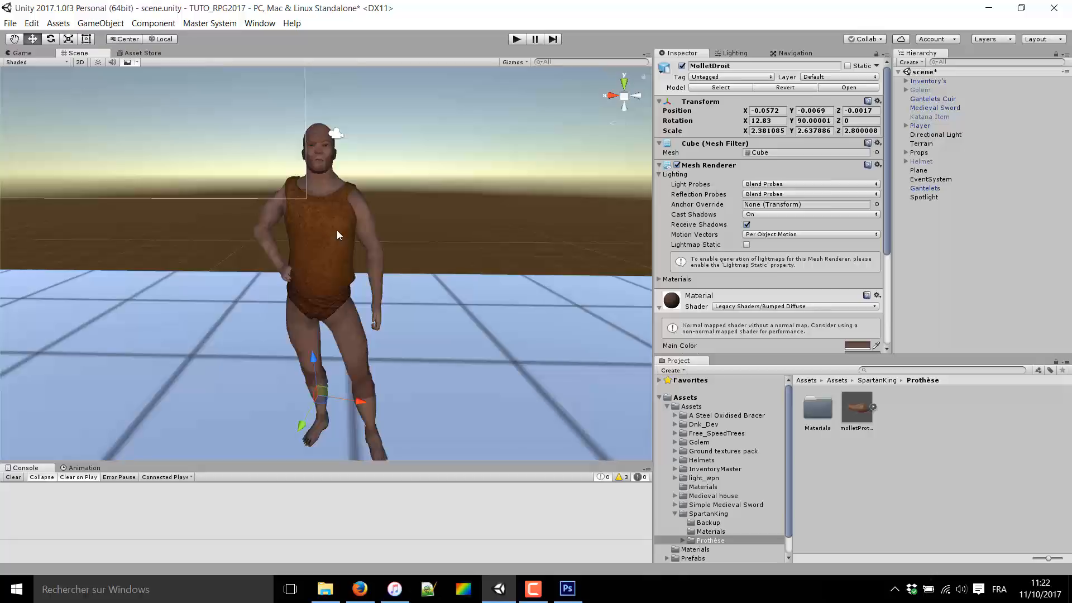
- Inspect the character's head from the side and the joints of both calf prostheses from behind and in front
alt+drag(353, 242, 915, 288)
right_drag(806, 264, 345, 255)
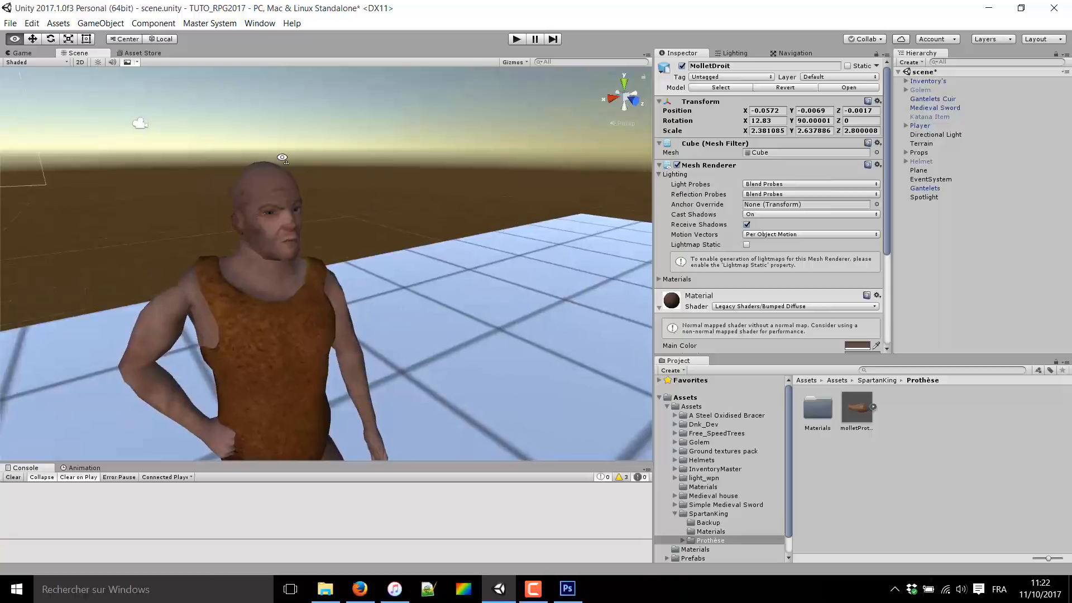
right_drag(272, 160, 314, 127)
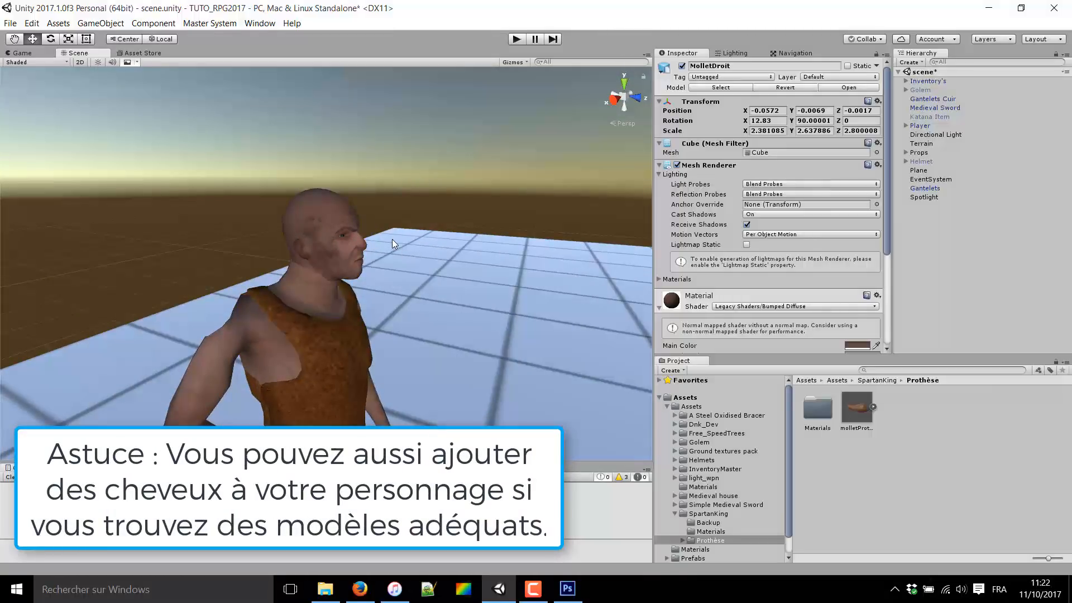
right_drag(381, 230, 443, 266)
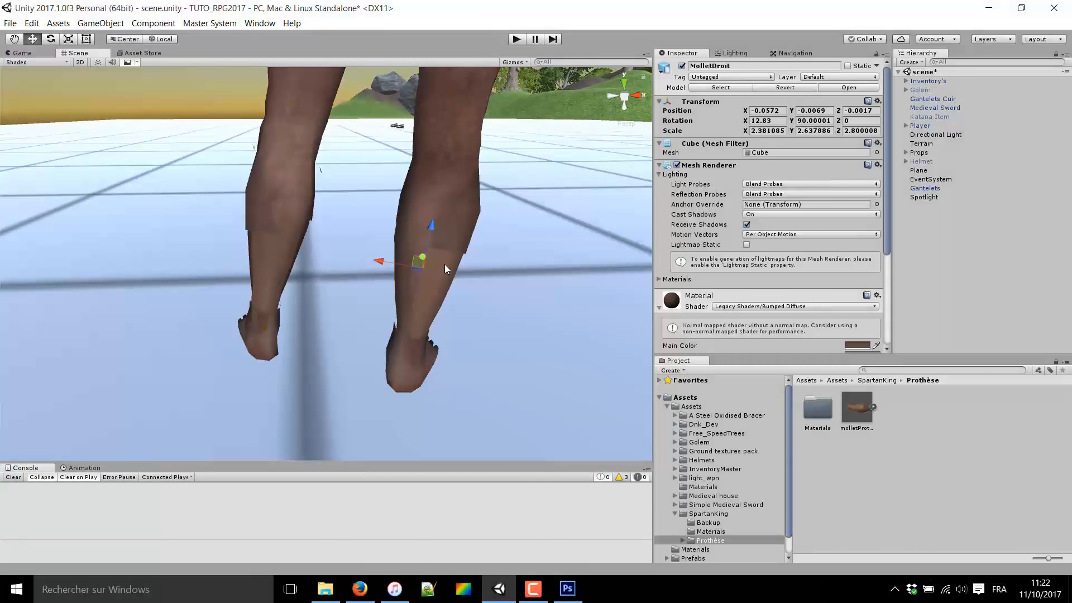
right_drag(444, 264, 332, 225)
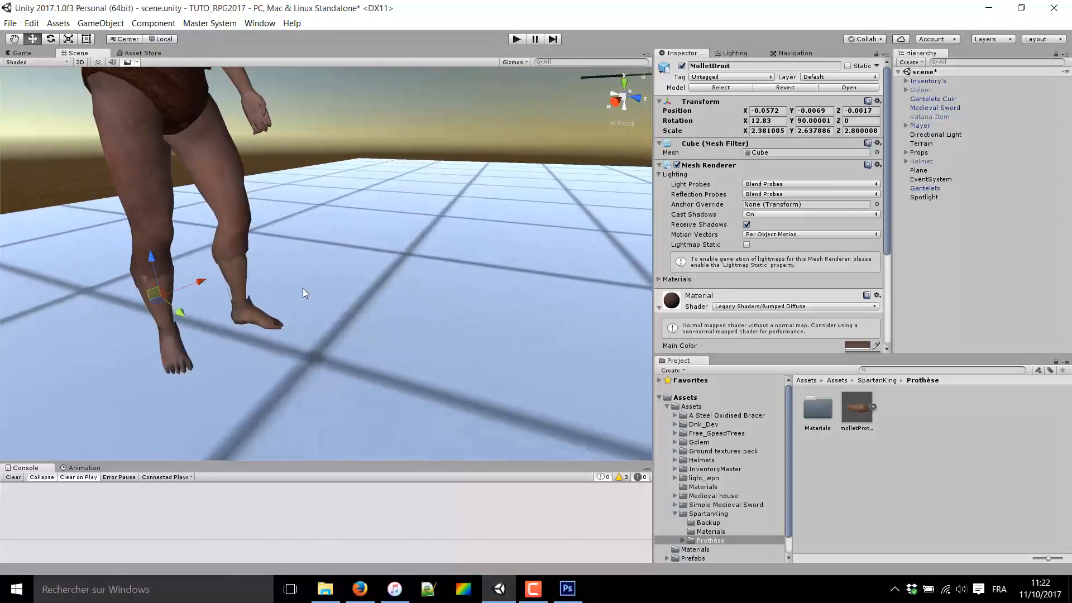
right_drag(189, 267, 82, 313)
alt+drag(370, 336, 1050, 320)
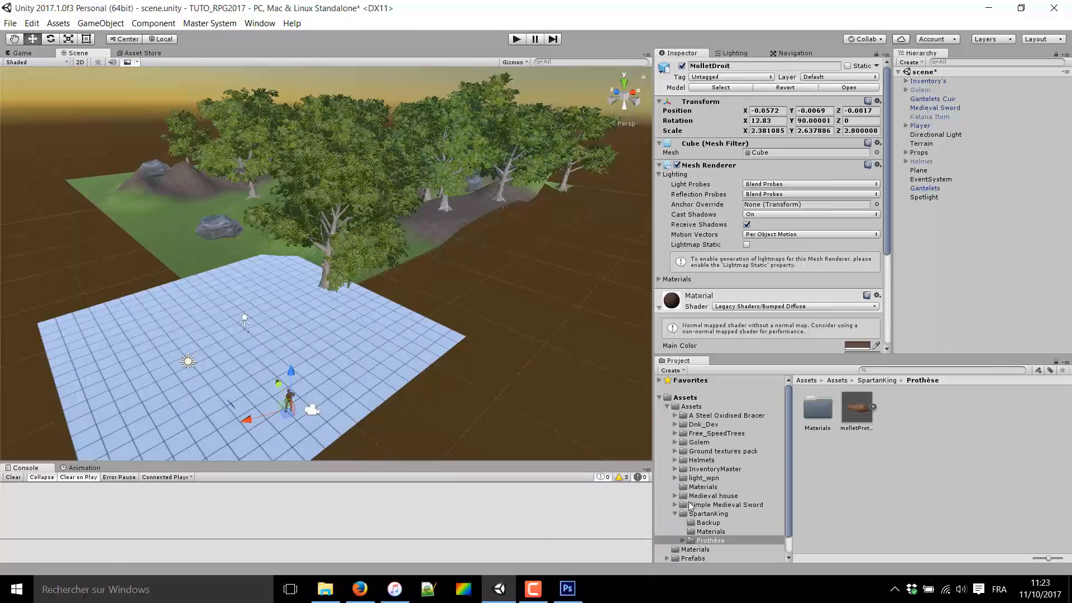
alt+drag(347, 427, 913, 367)
right_drag(914, 366, 724, 383)
key(w)
key(s)
key(s)
key(w)
key(w)
key(s)
key(s)
key(w)
right_drag(546, 270, 497, 332)
key(a)
right_drag(199, 370, 394, 126)
key(w)
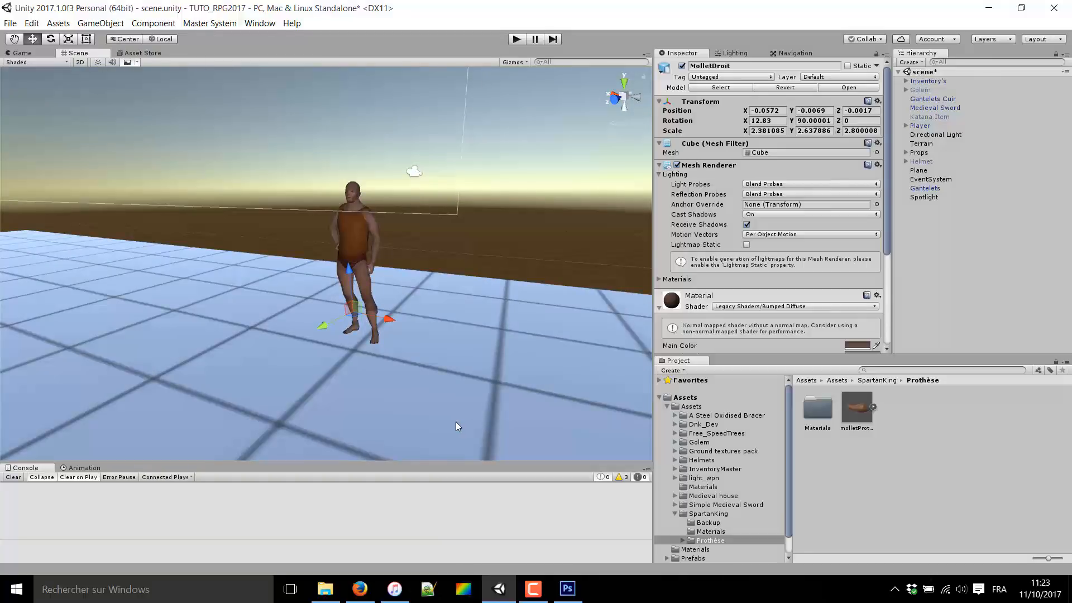
key(w)
right_drag(451, 421, 295, 208)
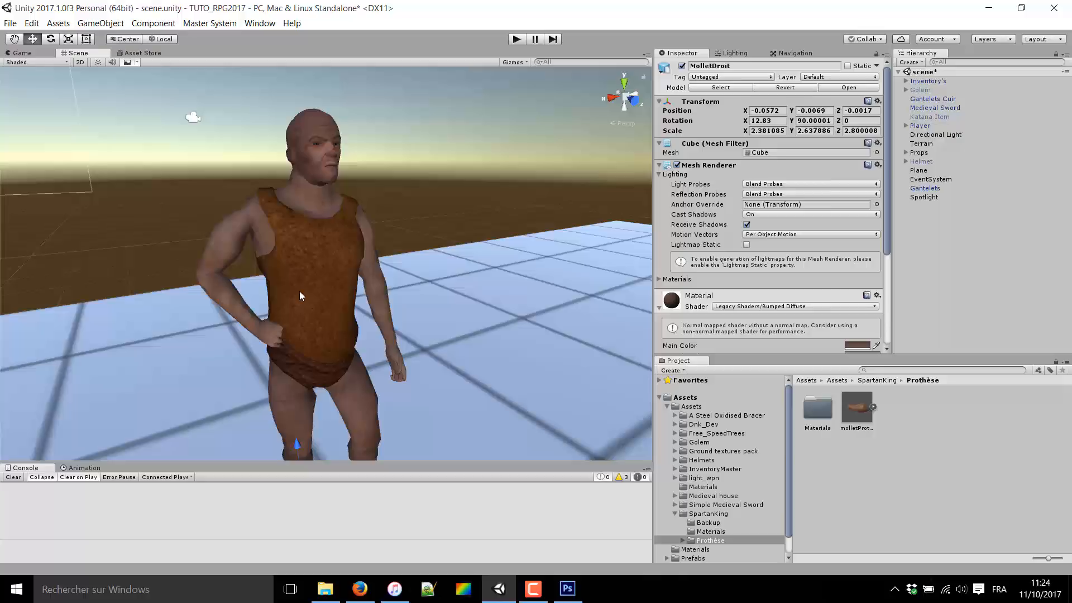
mouse_move(434, 321)
right_down()
mouse_move(440, 333)
mouse_move(425, 332)
right_up()
key(w)
right_drag(358, 200, 347, 215)
scroll(346, 216, down, 3)
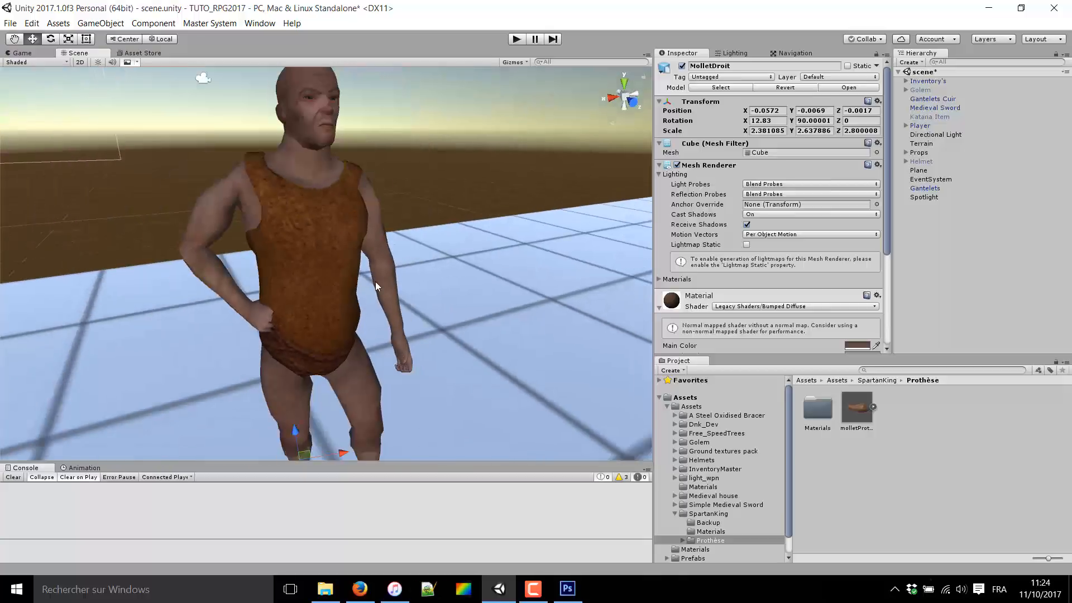
scroll(373, 272, up, 3)
scroll(315, 241, down, 3)
right_drag(410, 234, 973, 238)
key(w)
key(s)
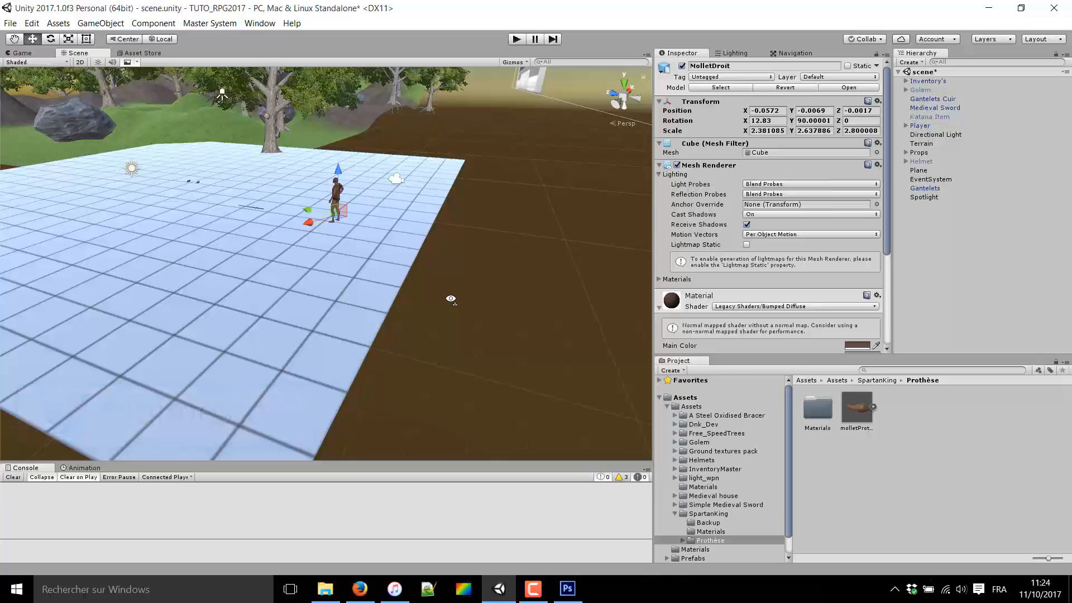
alt+drag(451, 299, 480, 251)
right_drag(480, 250, 646, 310)
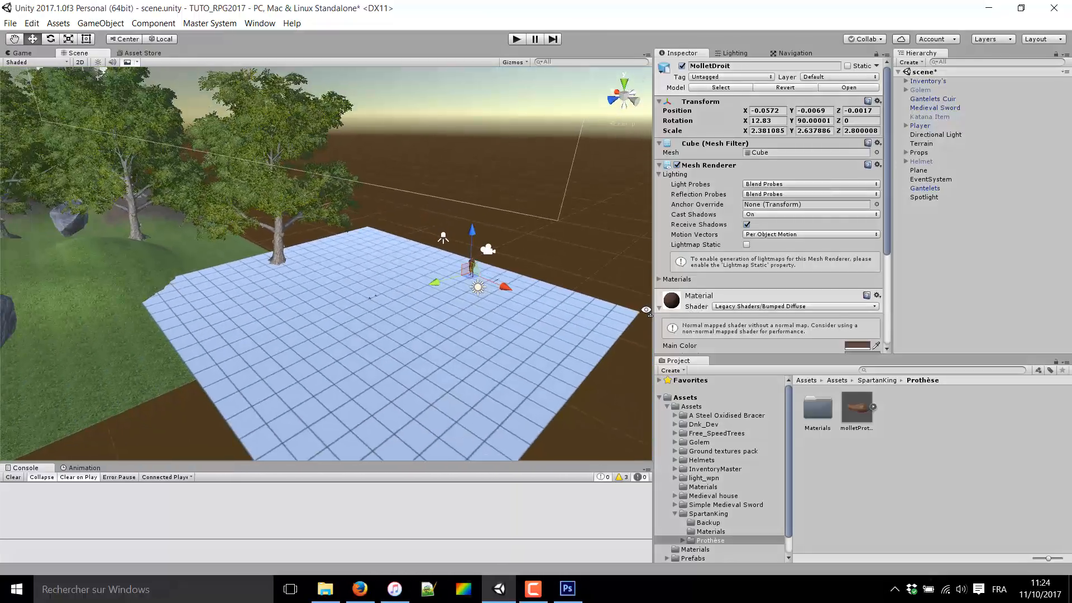